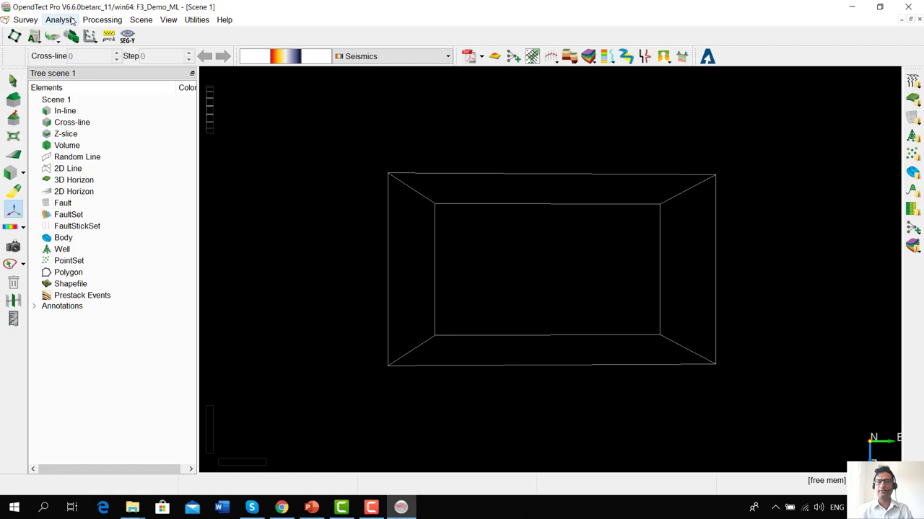
- Start the 3D horizon-based seismic facies workflow from the seismic section of the Machine Learning Control Center
left_click(73, 21)
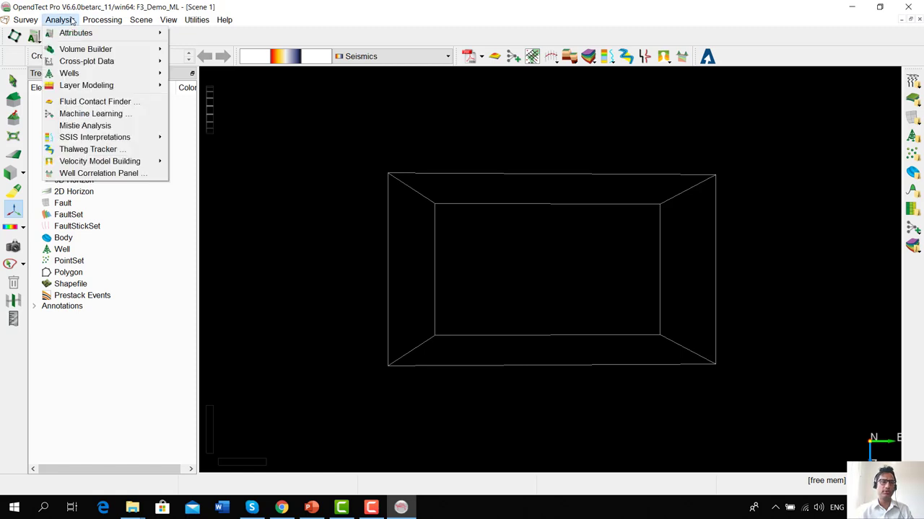
left_click(117, 114)
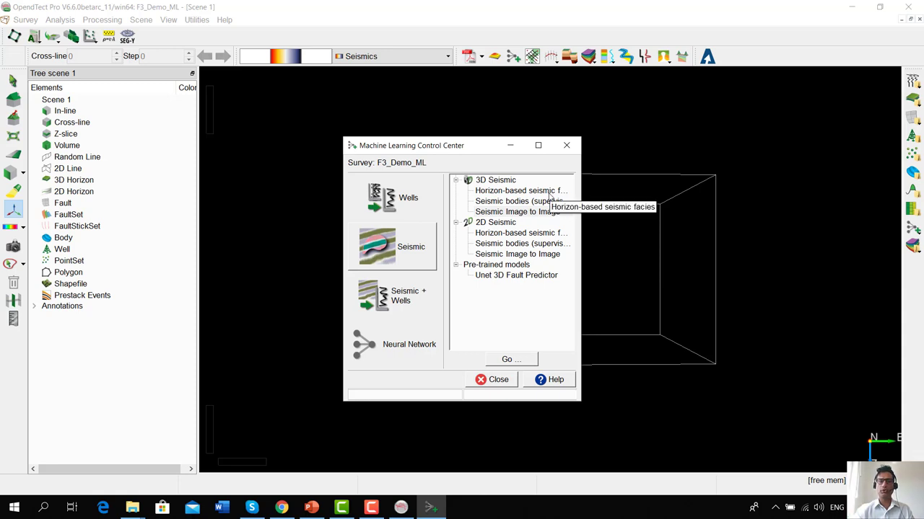
left_click(512, 192)
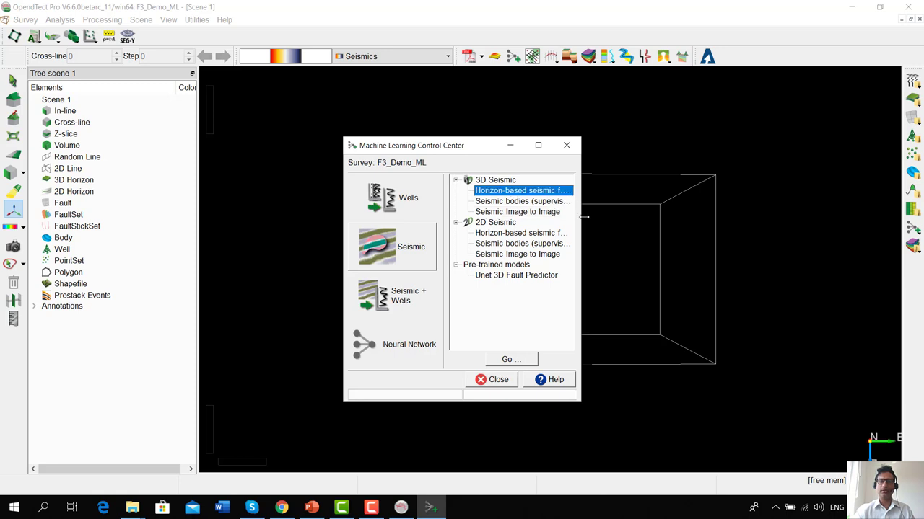
left_click_drag(584, 216, 667, 210)
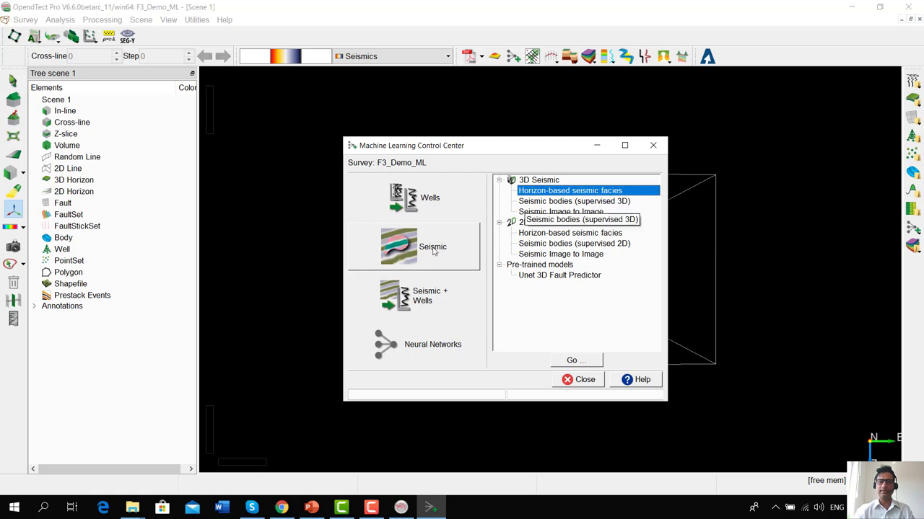
left_click(596, 361)
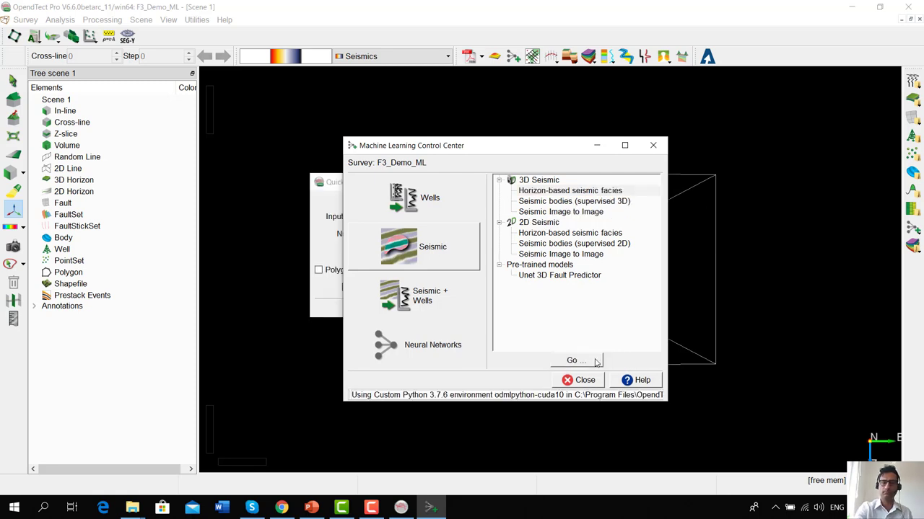
left_click_drag(541, 149, 804, 154)
left_click_drag(417, 183, 361, 195)
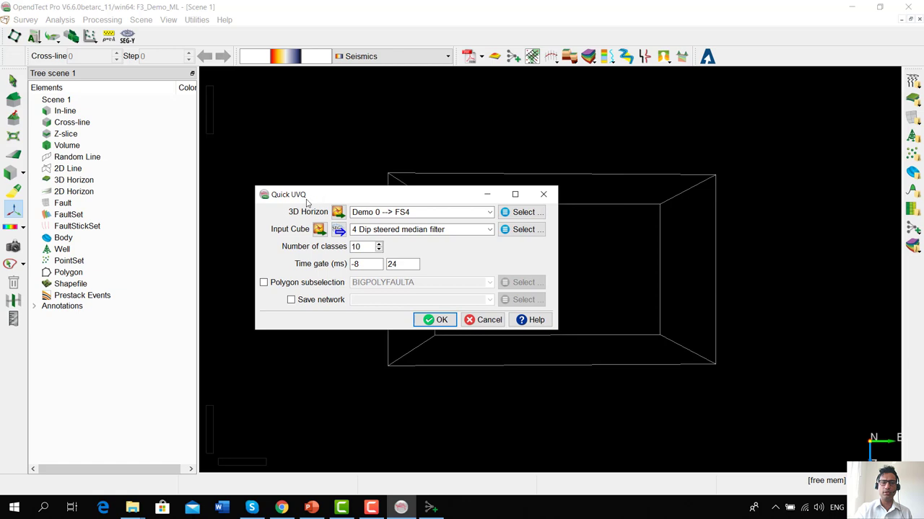
- Run Quick UVQ on the 3D horizon Demo 1 --> MFS4 with 5 classes
left_click(519, 212)
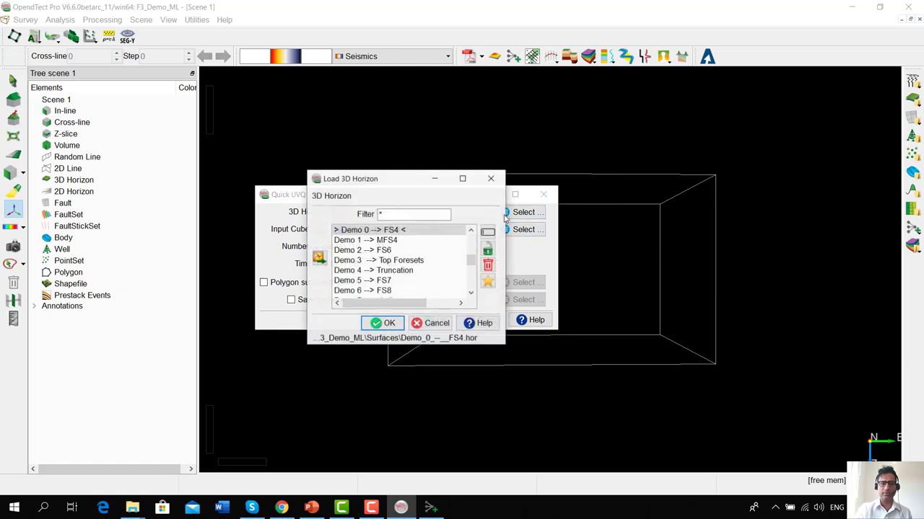
left_click(394, 241)
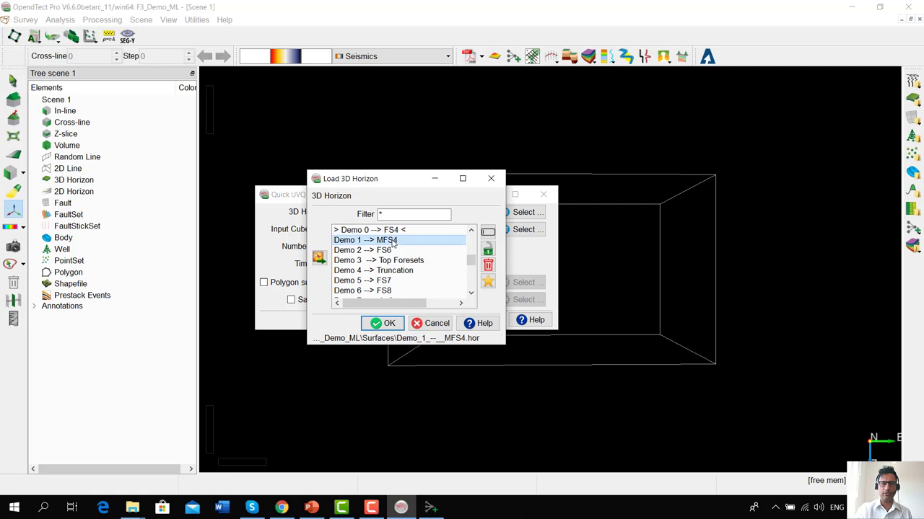
left_click(383, 323)
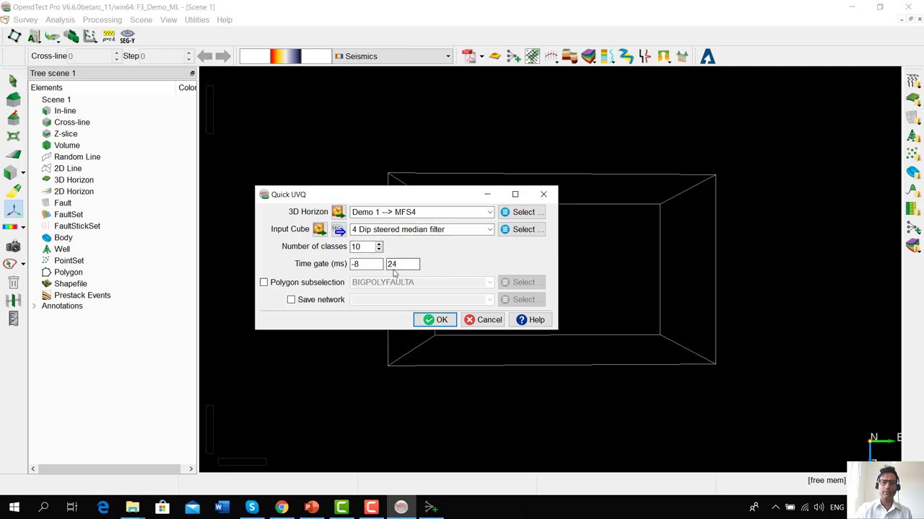
double_click(371, 246)
type("5")
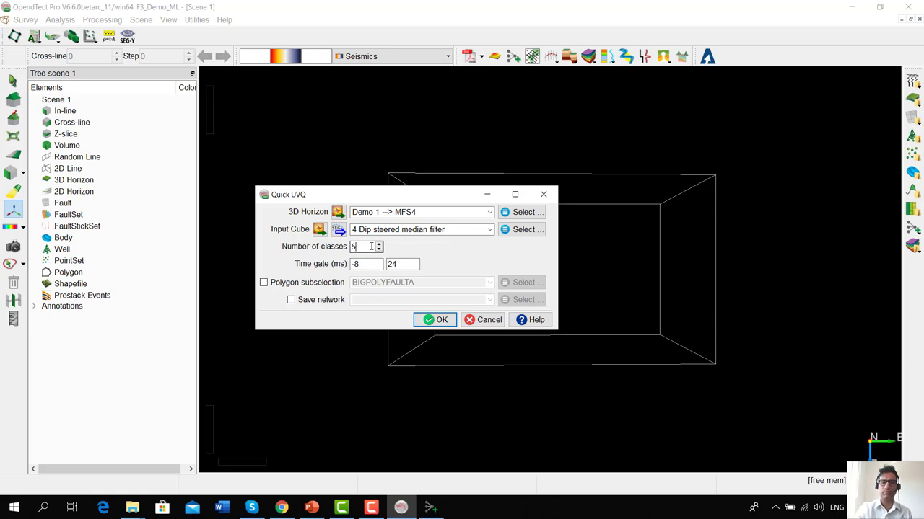
left_click(427, 321)
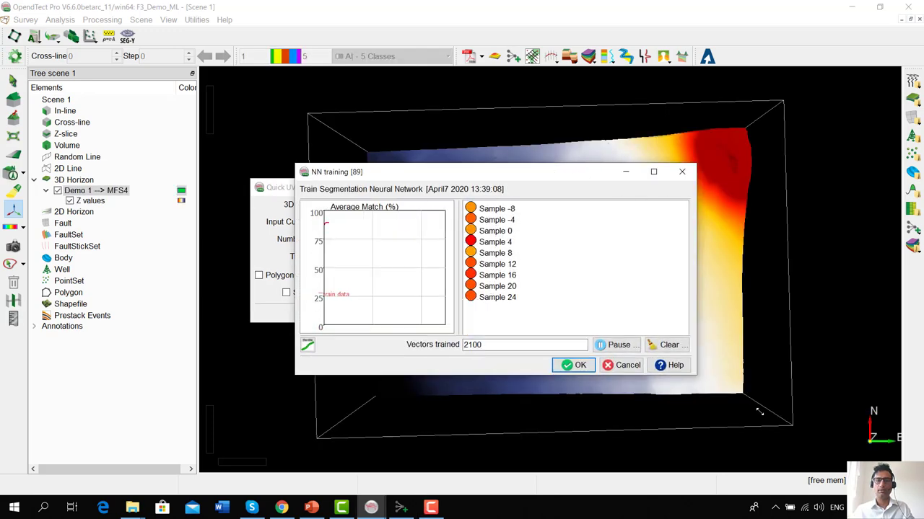
- Pause and resume the segmentation network training, stop it at about 26500 vectors, and accept the trained network
left_click(694, 383)
left_click_drag(500, 175, 633, 136)
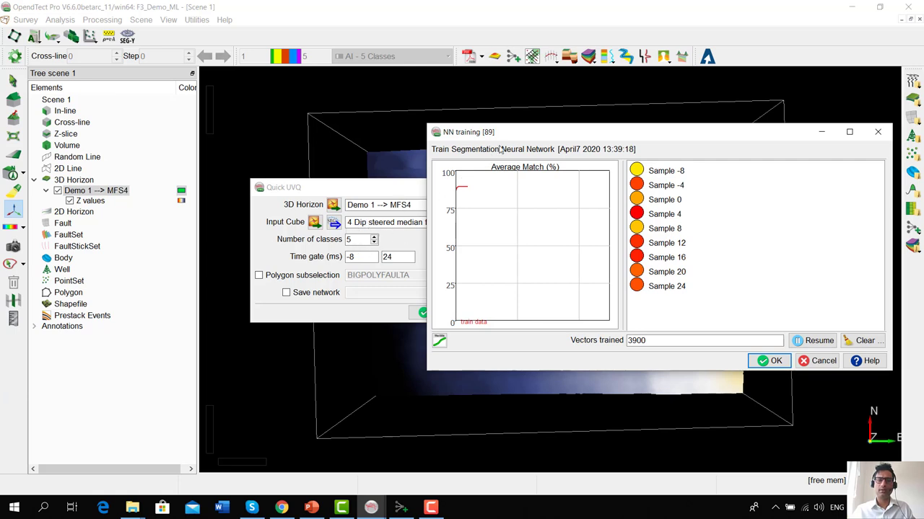
left_click_drag(514, 133, 530, 128)
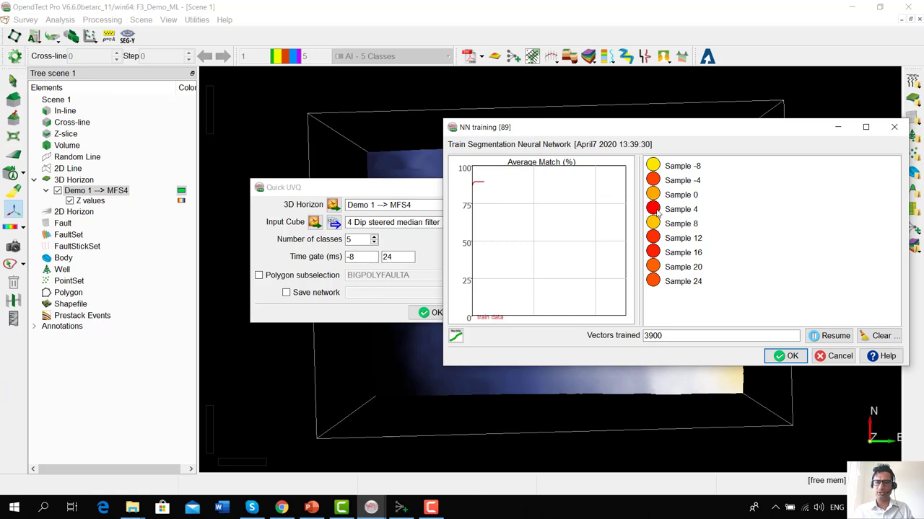
left_click_drag(671, 128, 648, 98)
left_click(817, 308)
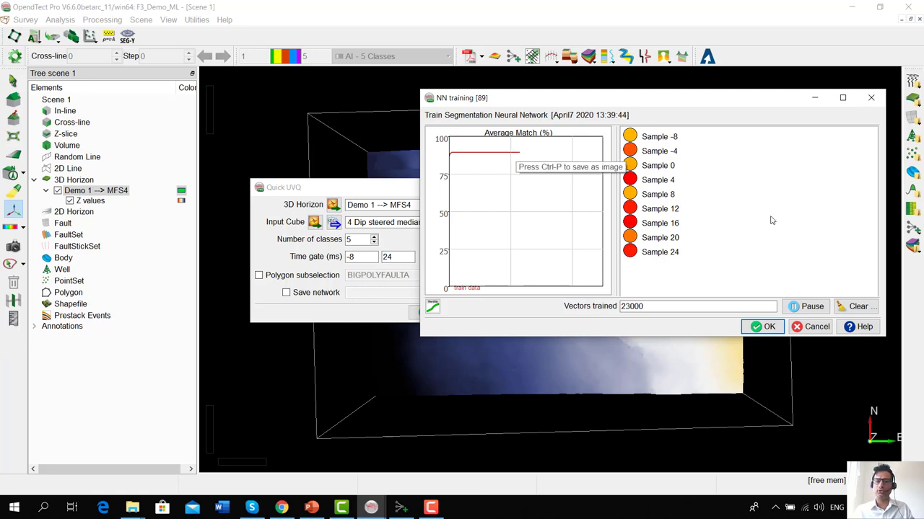
left_click(799, 307)
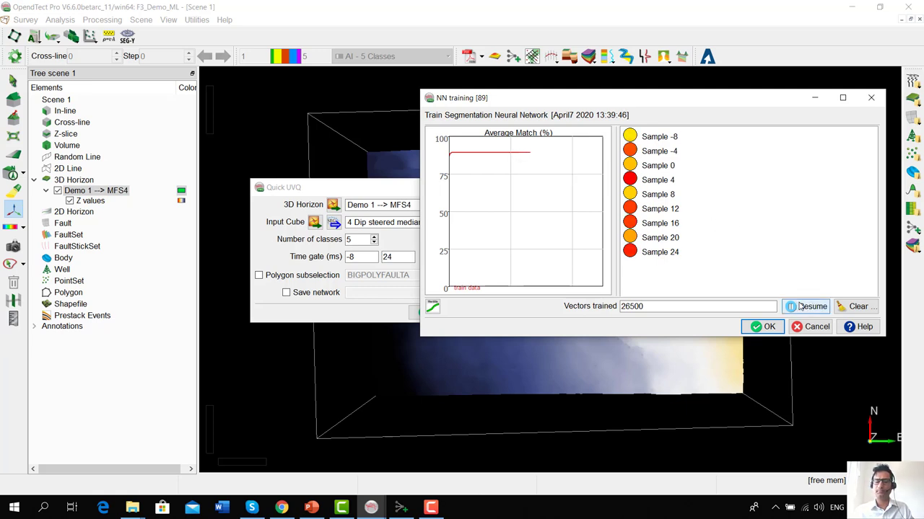
left_click(767, 327)
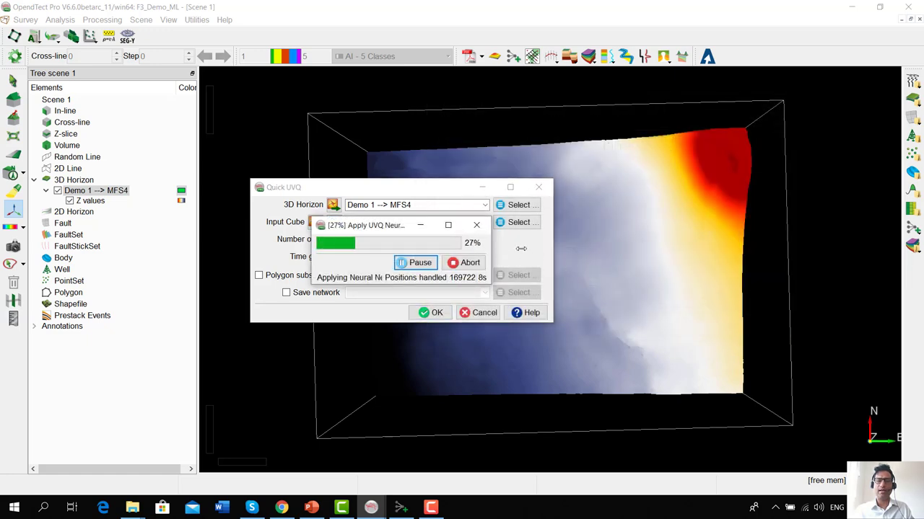
- Uncover the classified horizon and apply the AI - 5 Classes colour table to its Class attribute
left_click_drag(521, 248, 574, 239)
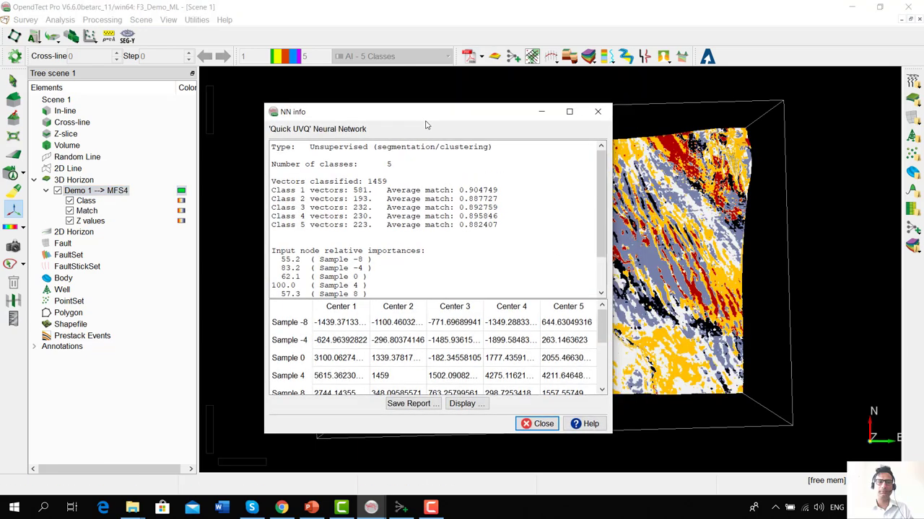
left_click_drag(426, 114, 129, 357)
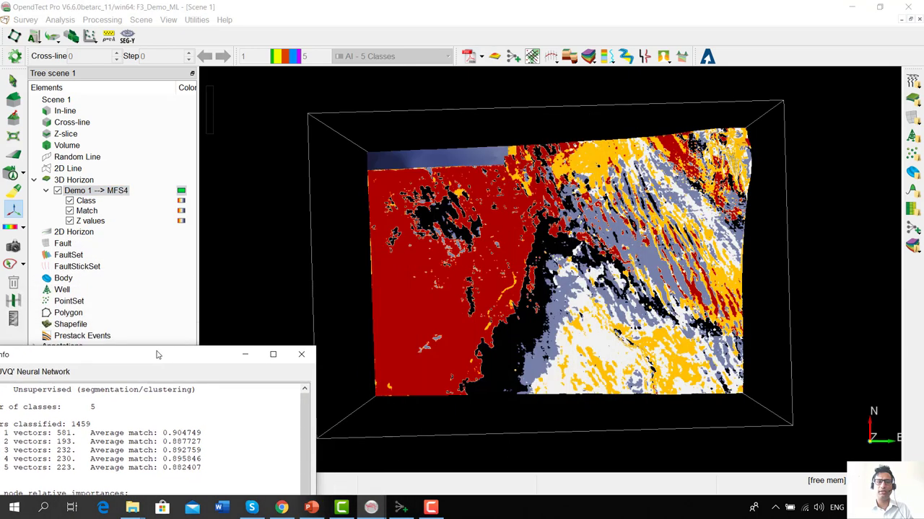
left_click(114, 203)
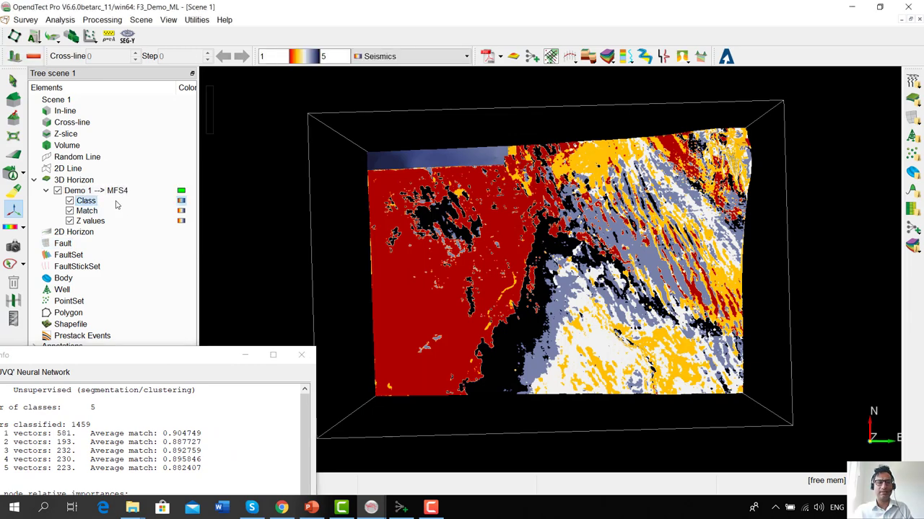
left_click(404, 60)
scroll(406, 109, "up", 15)
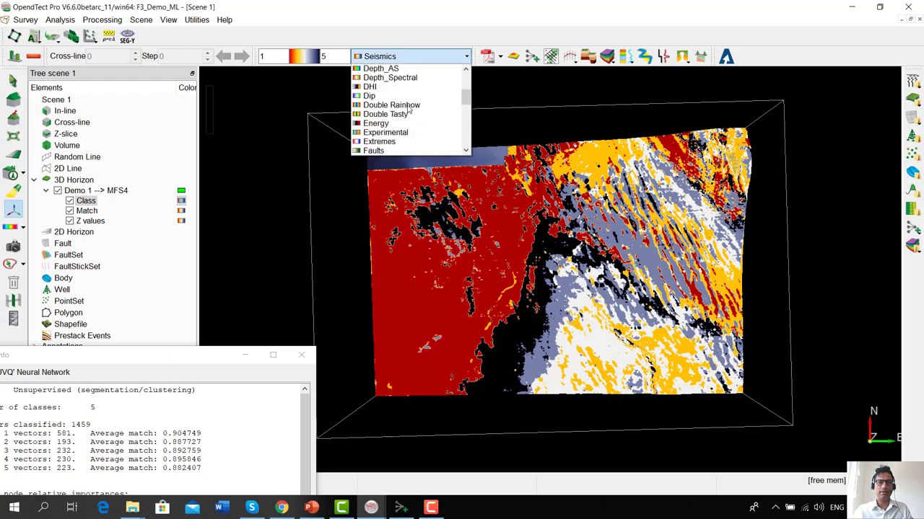
scroll(407, 108, "up", 1)
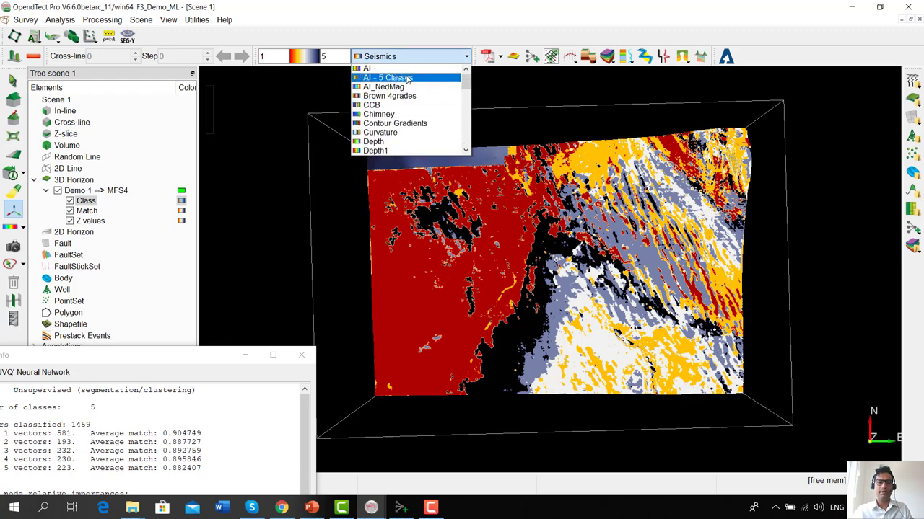
left_click(406, 78)
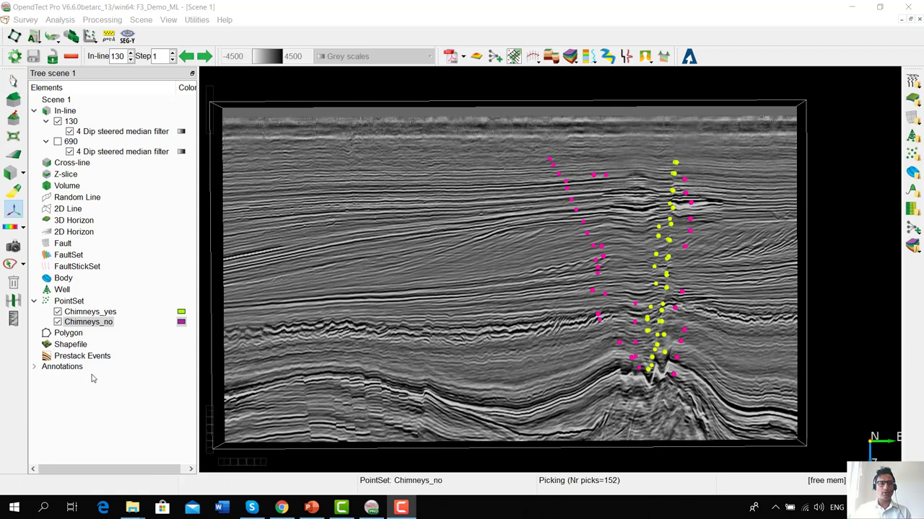
- Load the default 3D attribute set Workflow - NN Chimney Cube, using 4 Dip steered median filter as input cube and Steering BG Detailed as steering
left_click(71, 121)
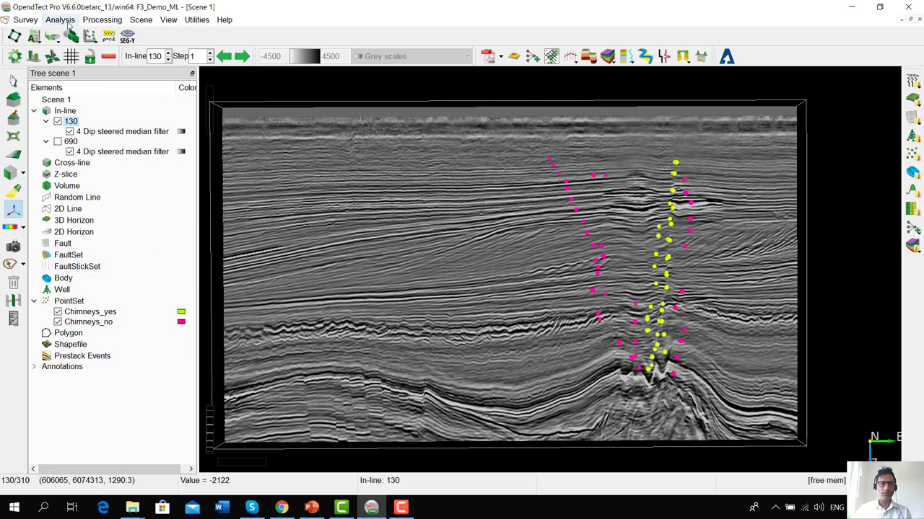
left_click(69, 22)
mouse_move(93, 41)
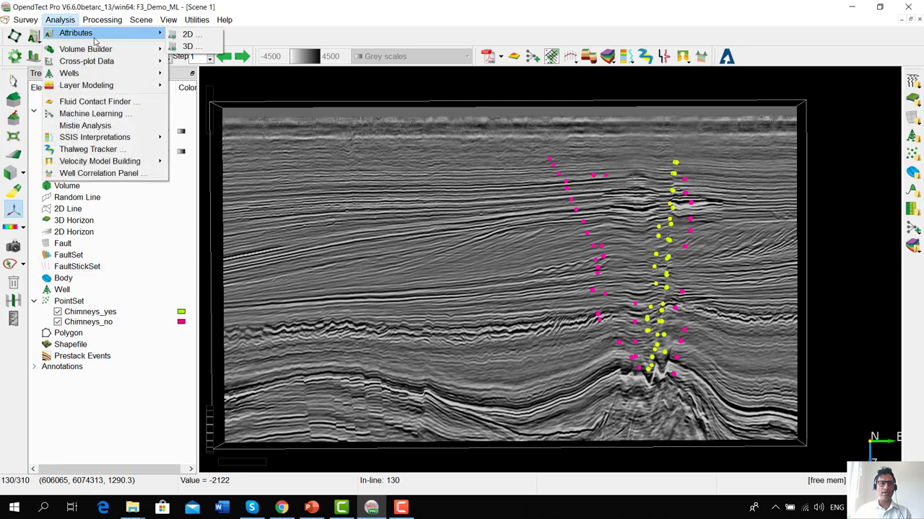
left_click(193, 46)
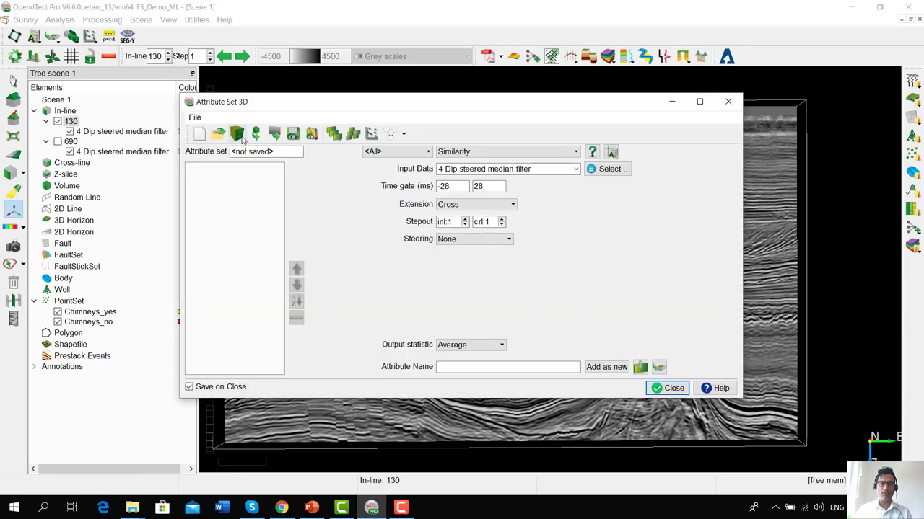
left_click(242, 138)
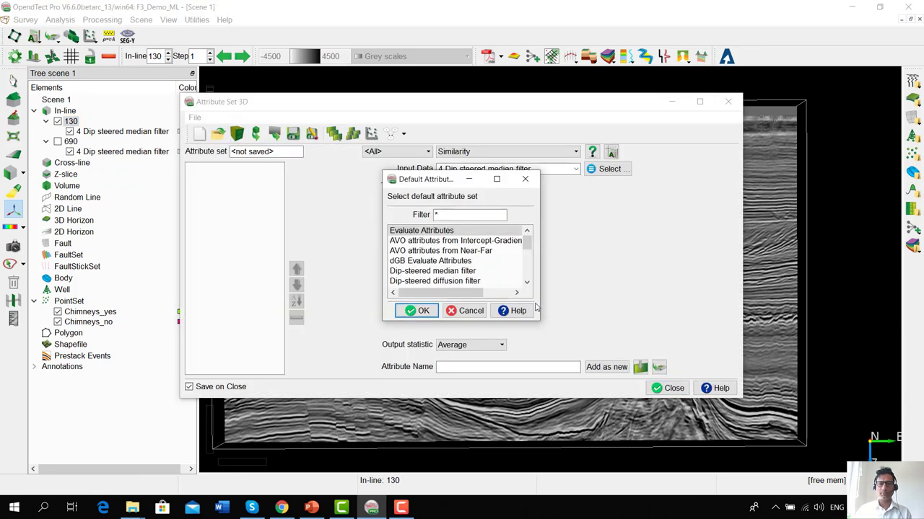
left_click_drag(538, 324, 664, 395)
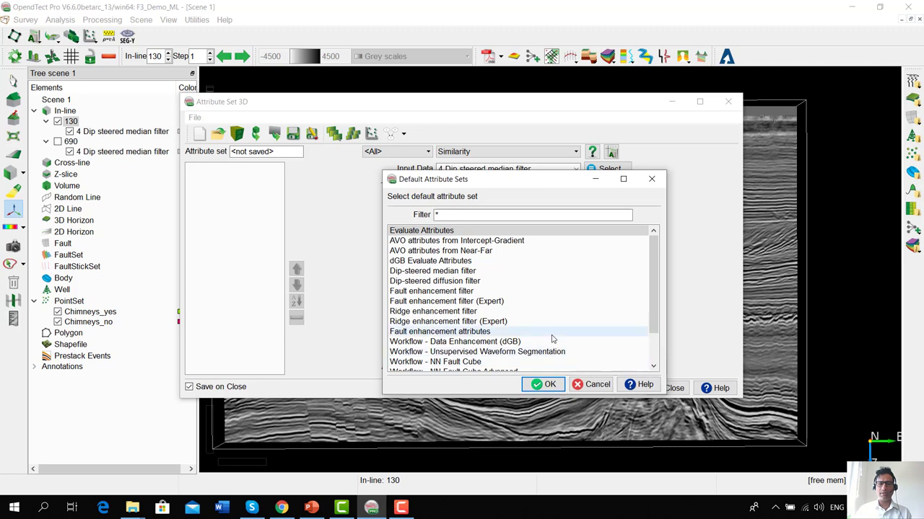
left_click_drag(547, 189, 577, 143)
scroll(613, 264, "down", 2)
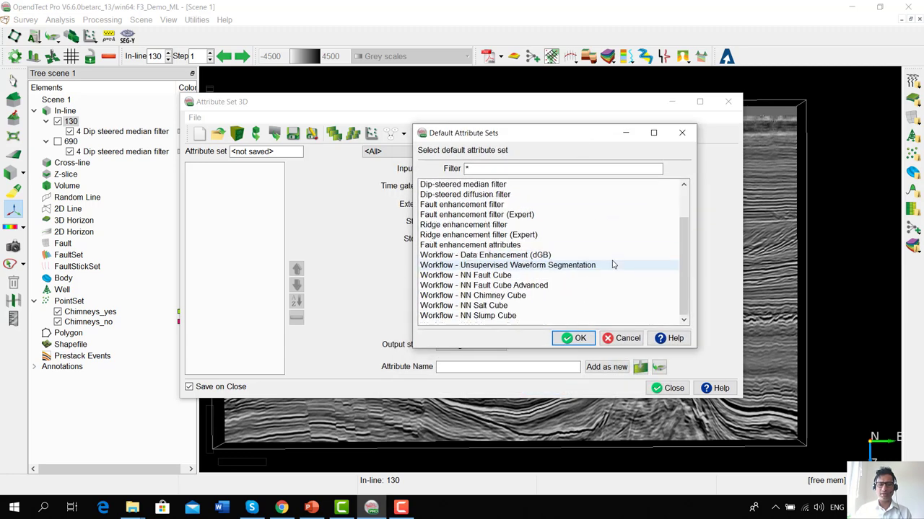
left_click(495, 296)
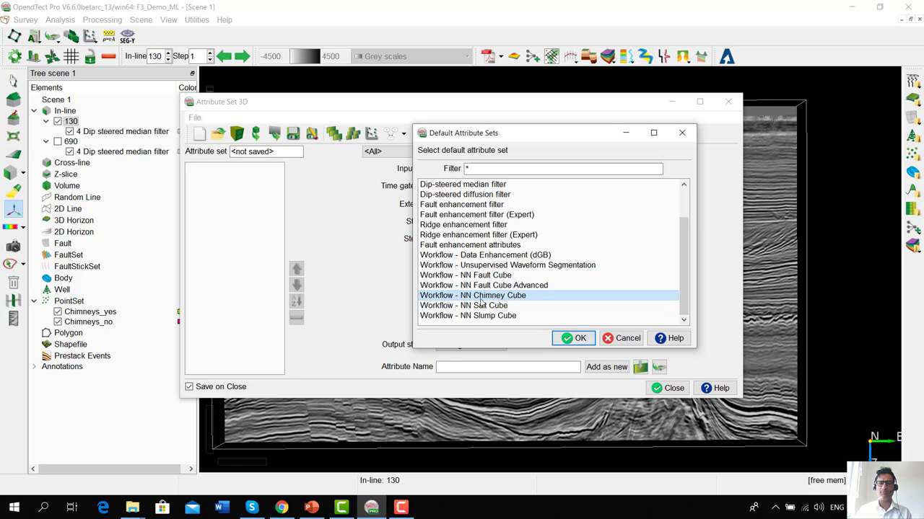
left_click(573, 338)
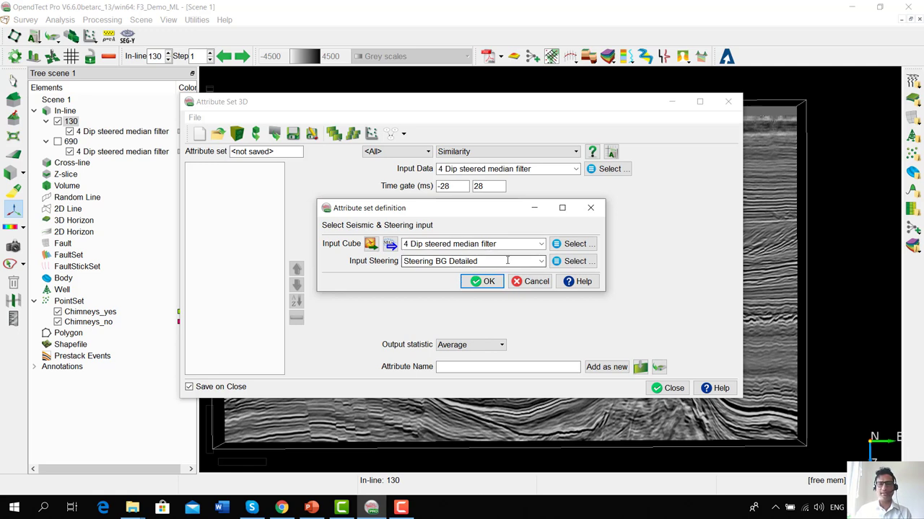
left_click(488, 282)
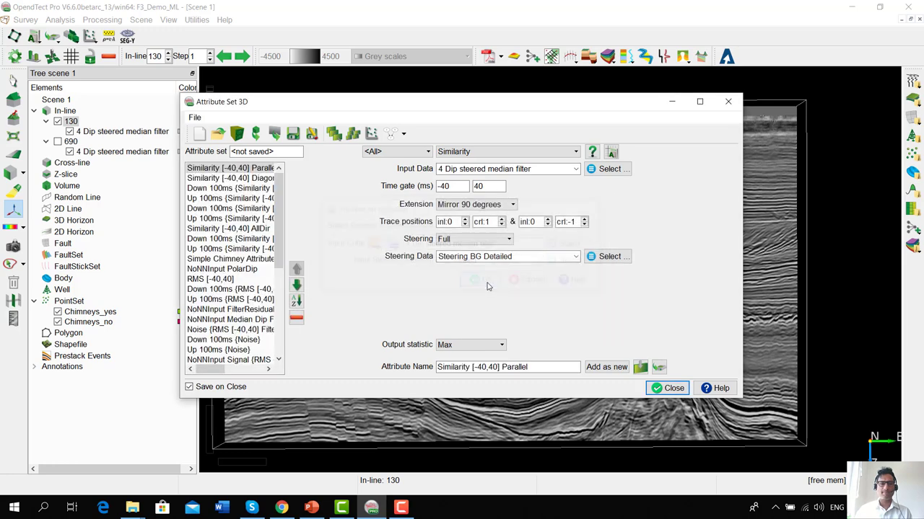
- Review the chimney attribute list and close the attribute set with Save on Close turned off
scroll(282, 304, "down", 1)
scroll(282, 304, "down", 5)
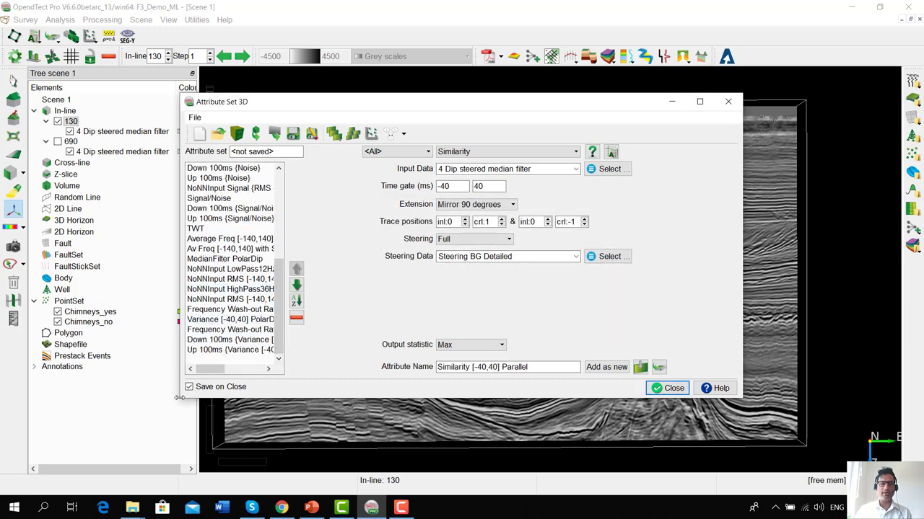
left_click_drag(181, 398, 113, 429)
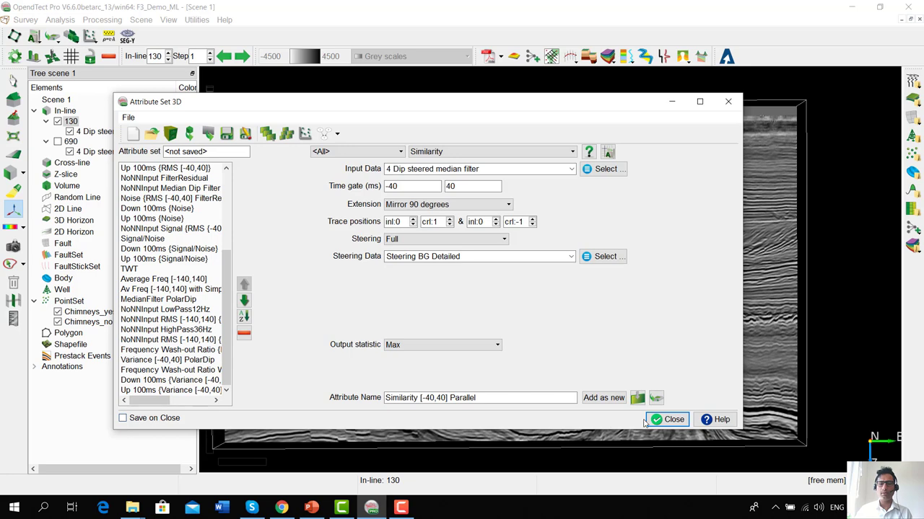
left_click(667, 419)
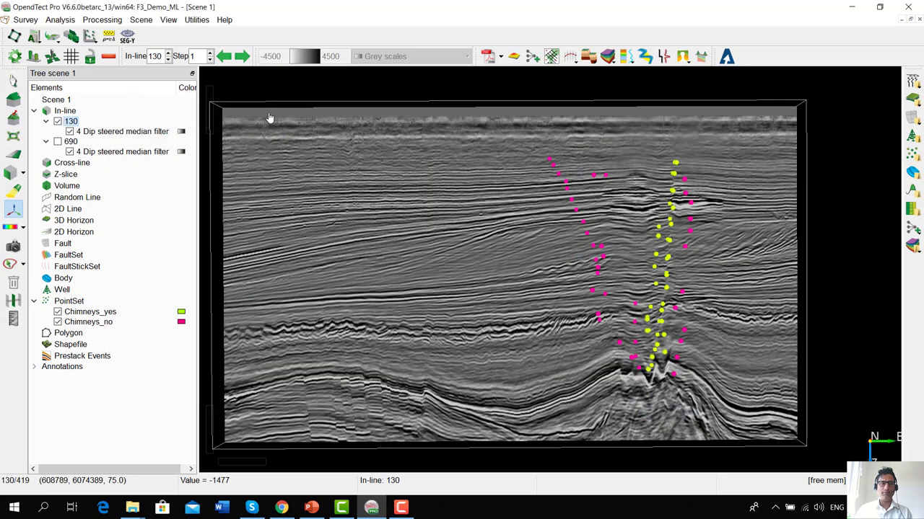
- Open the 3D neural network manager from the Machine Learning Control Center
left_click(64, 21)
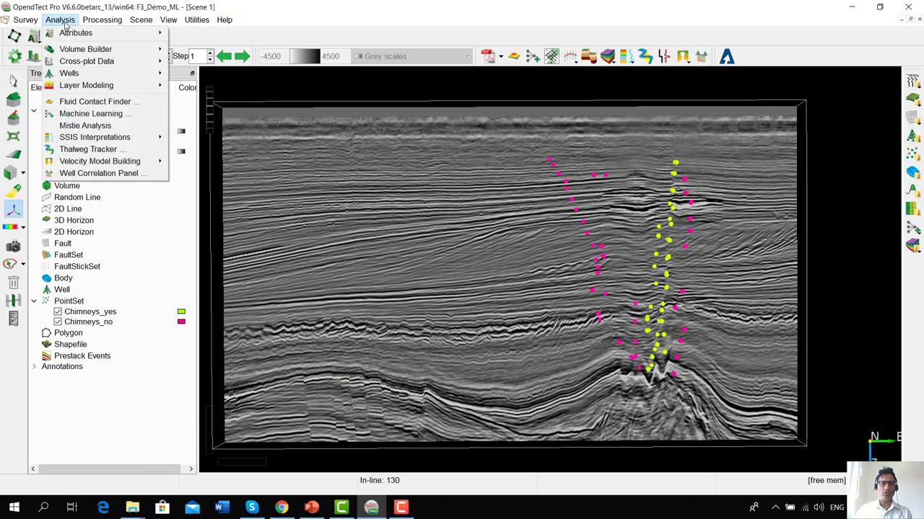
left_click(142, 121)
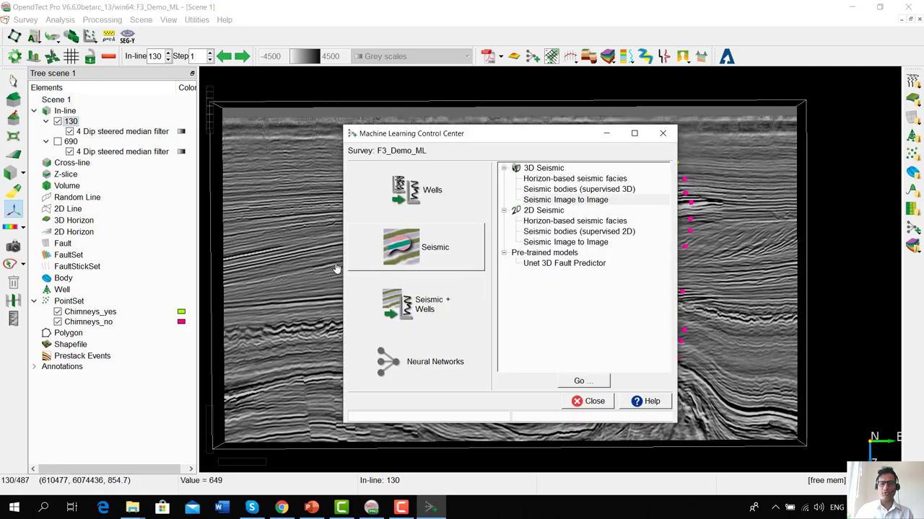
left_click(436, 368)
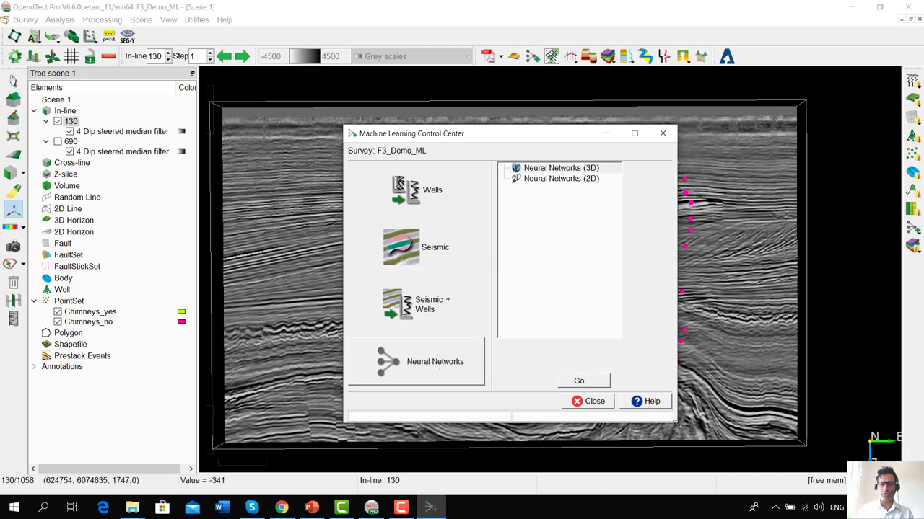
left_click_drag(675, 425, 691, 433)
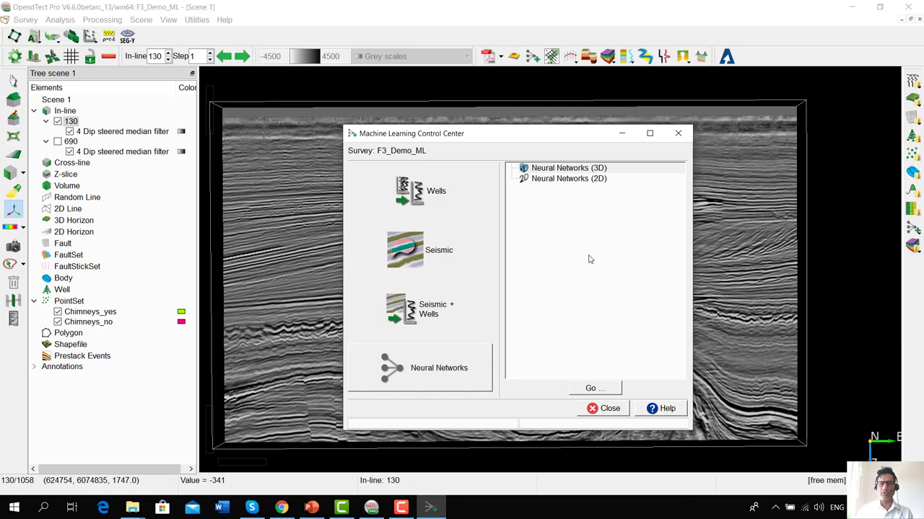
left_click(626, 169)
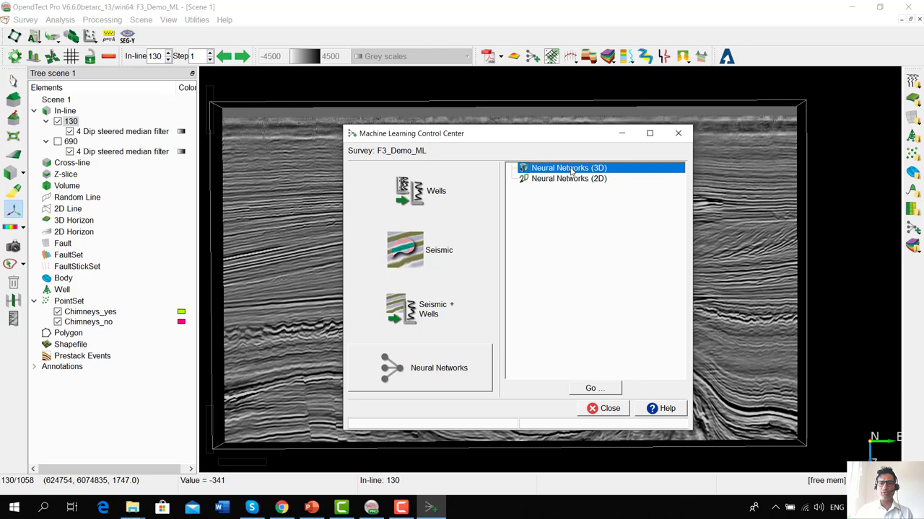
left_click(603, 388)
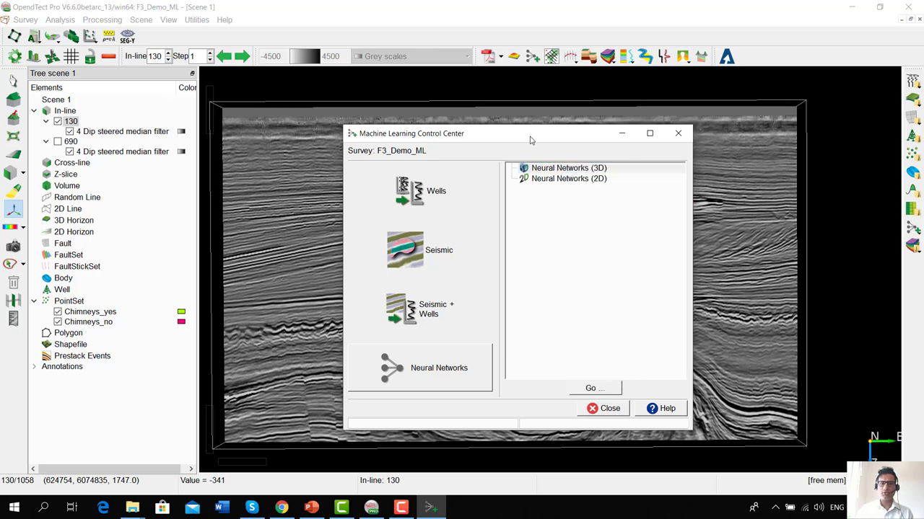
- Start a new pattern recognition network from point sets and enlarge its design window to show more attributes and output nodes
left_click_drag(530, 137, 818, 160)
left_click_drag(480, 145, 423, 177)
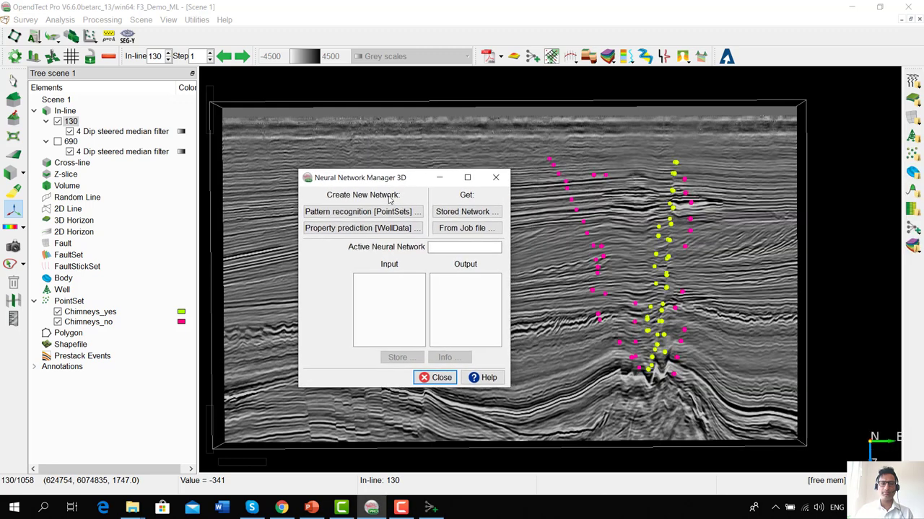
left_click_drag(518, 389, 551, 390)
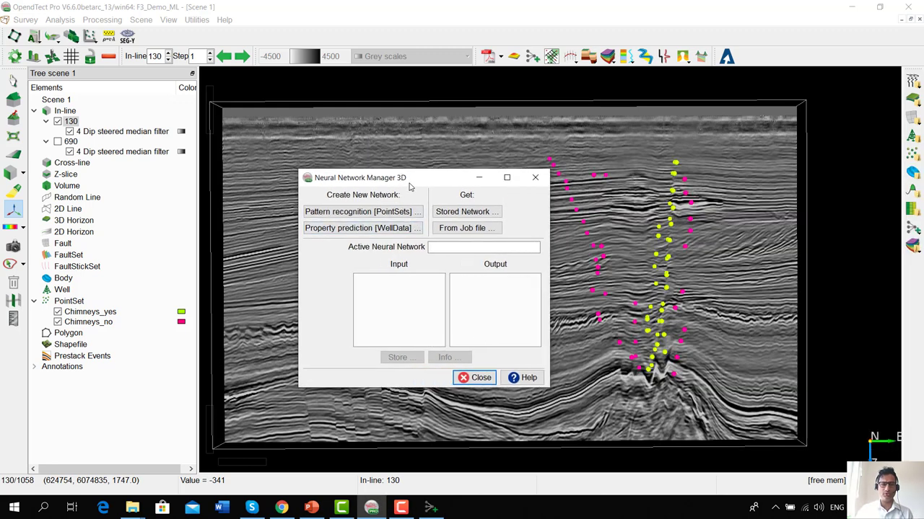
left_click(374, 212)
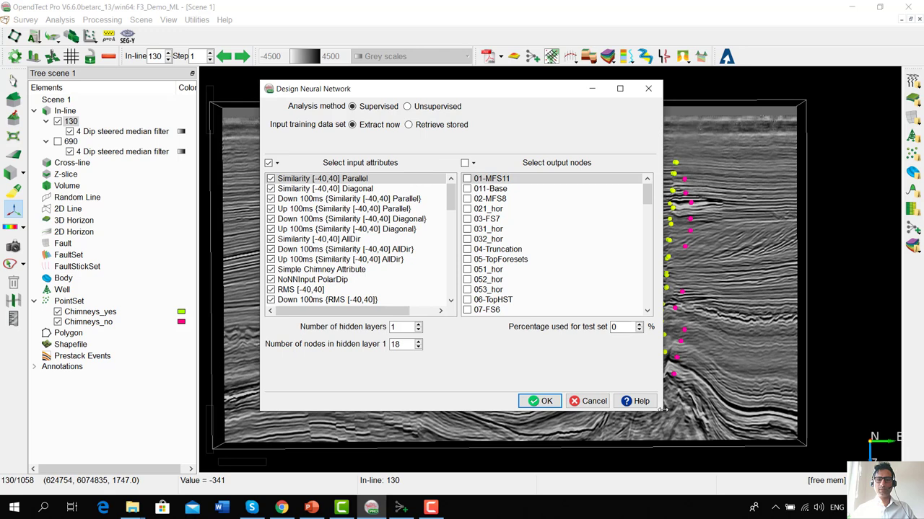
left_click_drag(662, 411, 762, 449)
left_click_drag(499, 82, 498, 31)
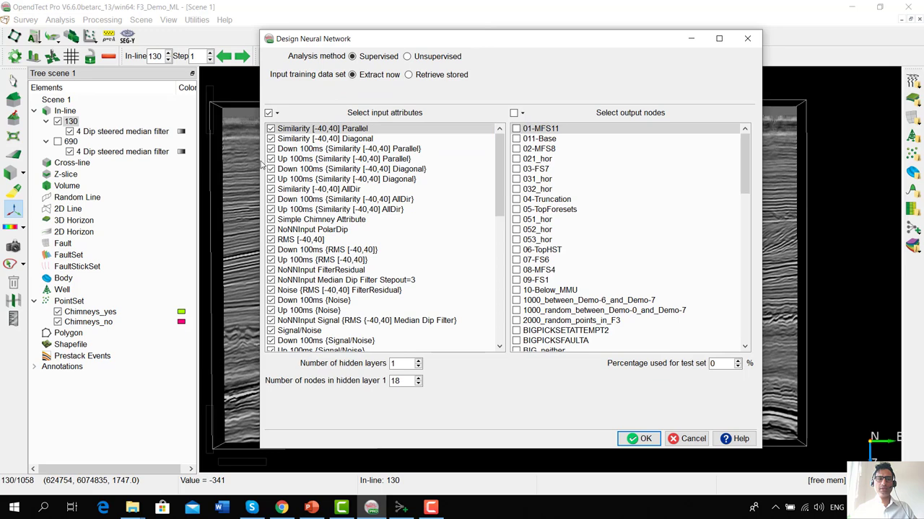
left_click_drag(258, 161, 190, 162)
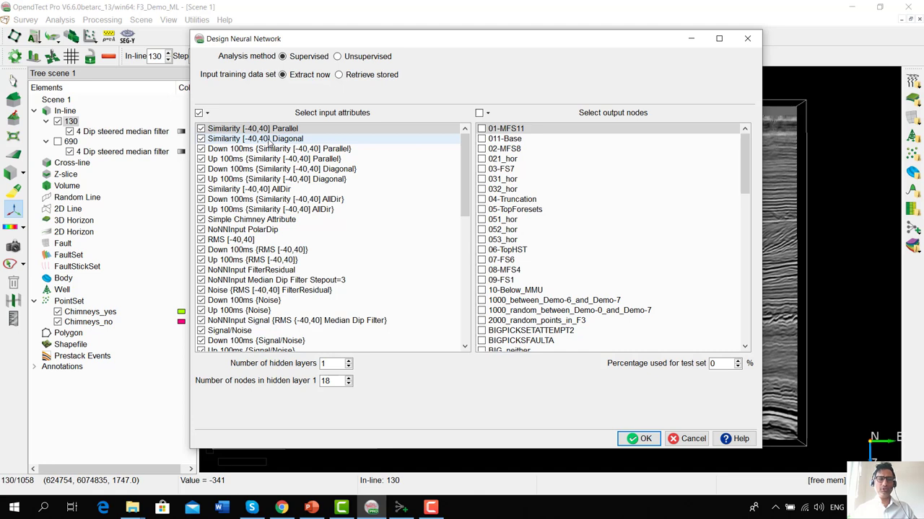
- Exclude all NoNNInput attributes from the network inputs: PolarDip, FilterResidual, Median Dip Filter, Signal, LowPass12Hz, HighPass36Hz and both RMS [-140,140] attributes
left_click(202, 230)
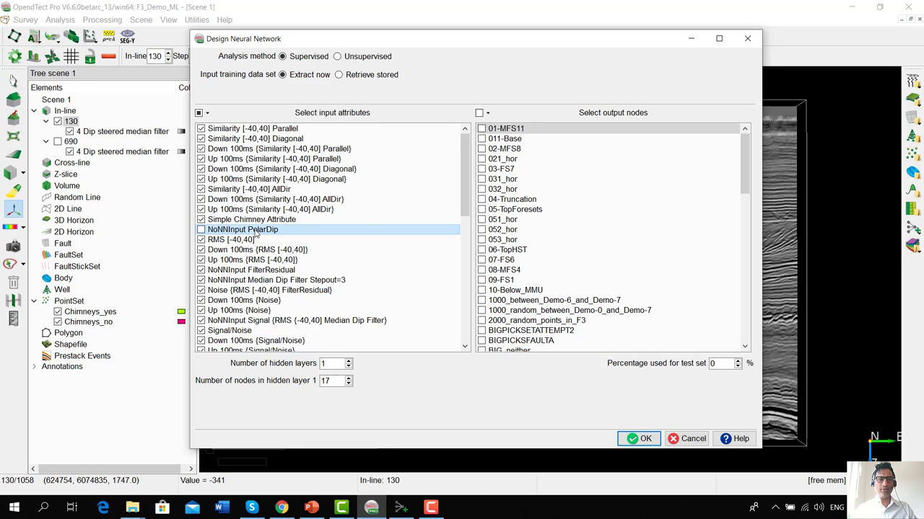
left_click(202, 270)
left_click(201, 281)
left_click(201, 321)
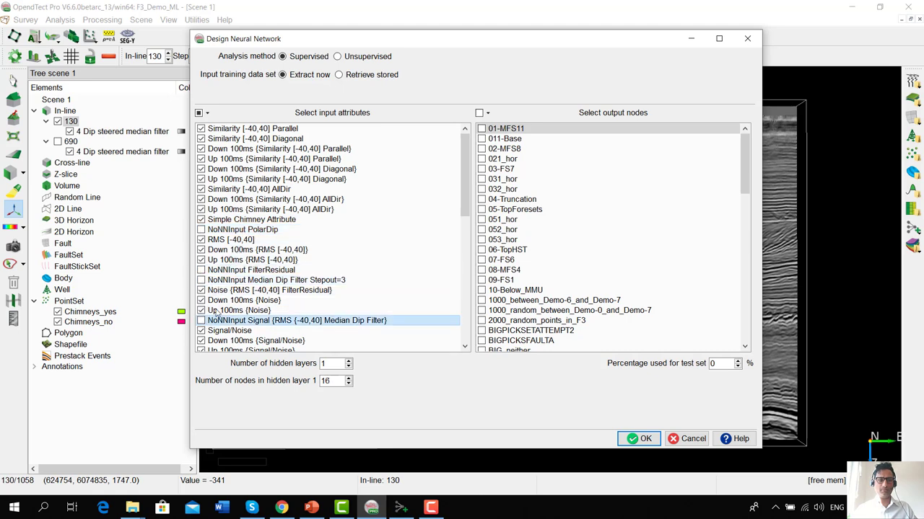
scroll(234, 295, "down", 1)
scroll(234, 306, "down", 1)
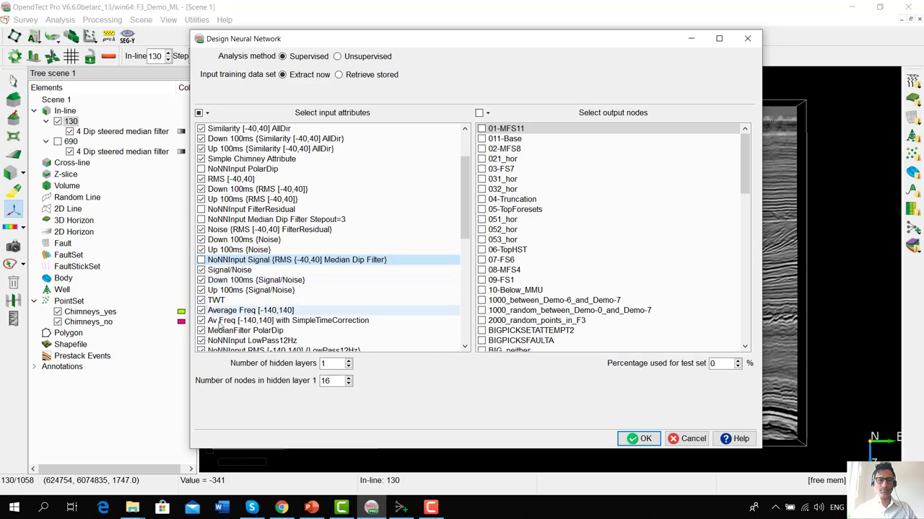
scroll(235, 312, "down", 1)
left_click(201, 310)
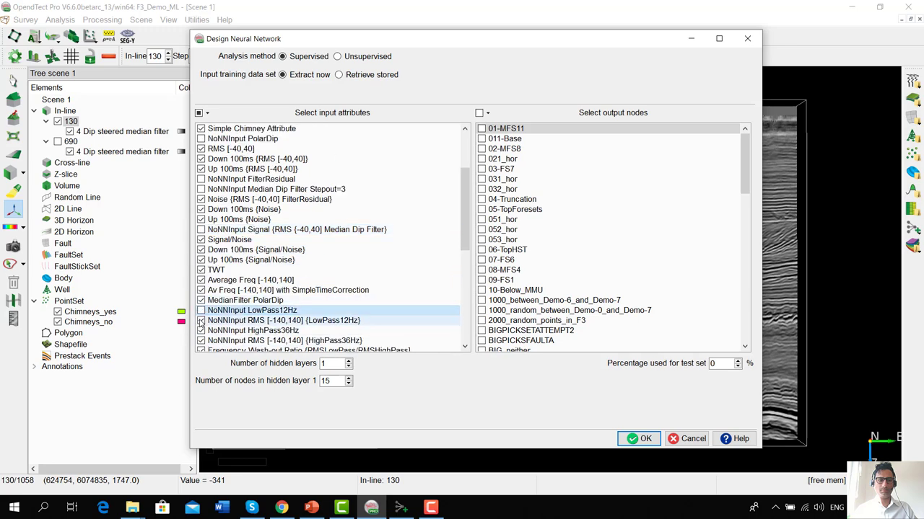
left_click(201, 320)
left_click(201, 331)
left_click(201, 341)
scroll(216, 339, "down", 1)
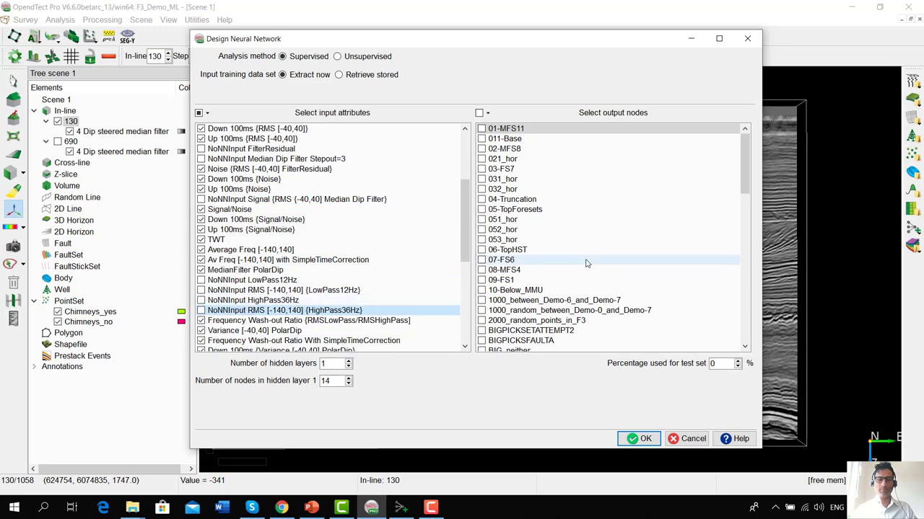
- Use Chimneys_yes and Chimneys_no as output nodes, set the test set percentage to 30, and accept the network design
scroll(610, 265, "down", 4)
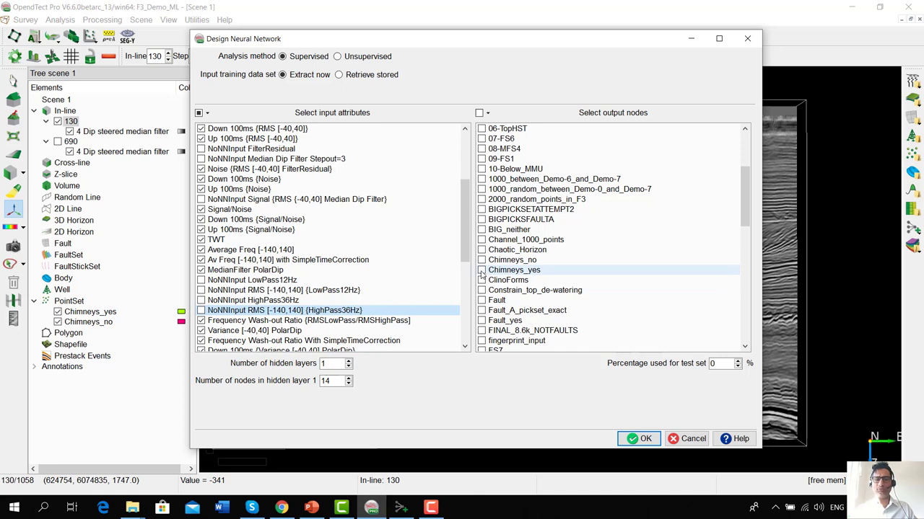
left_click(481, 272)
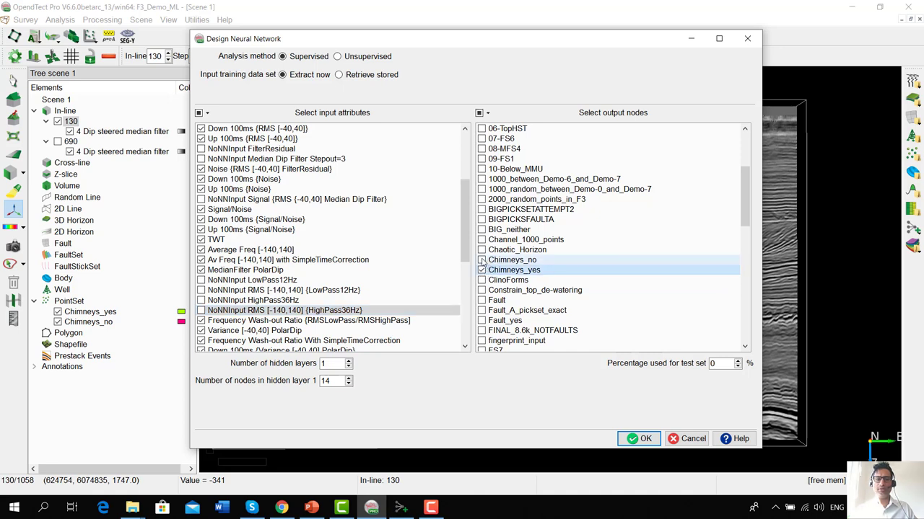
left_click(482, 261)
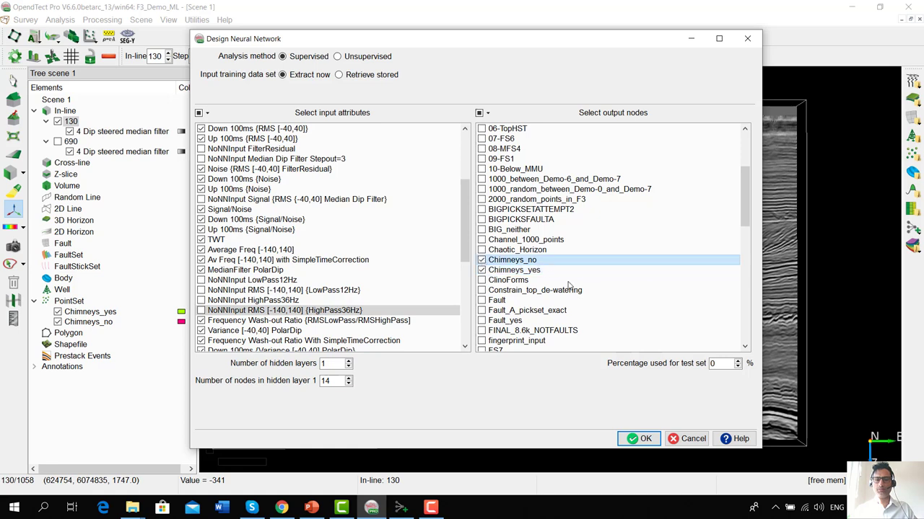
double_click(716, 364)
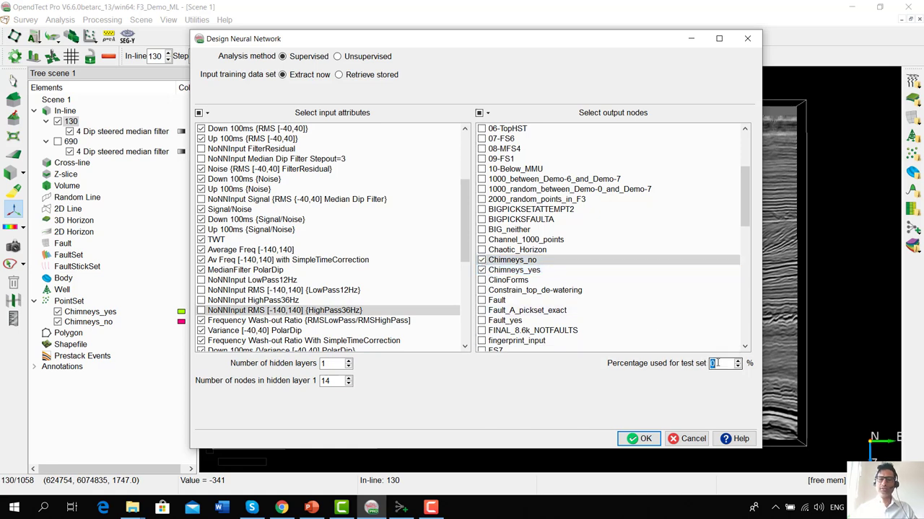
type("30")
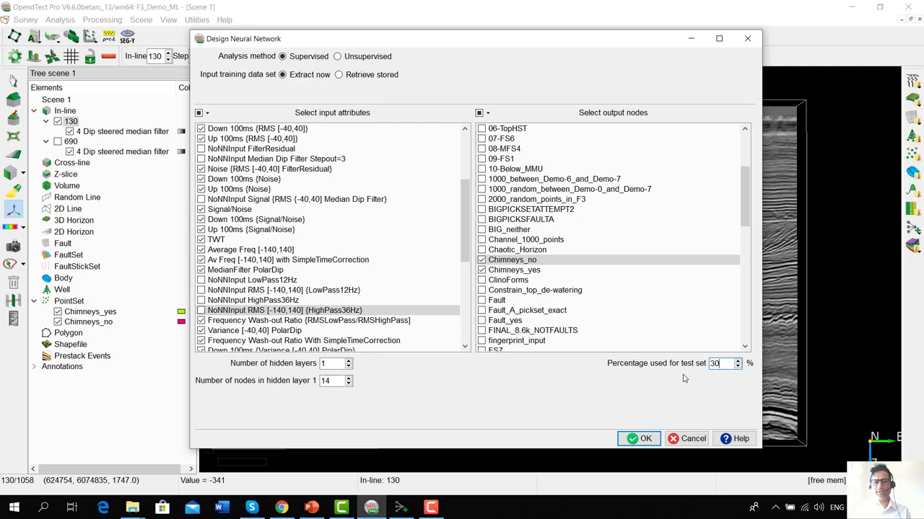
left_click(645, 440)
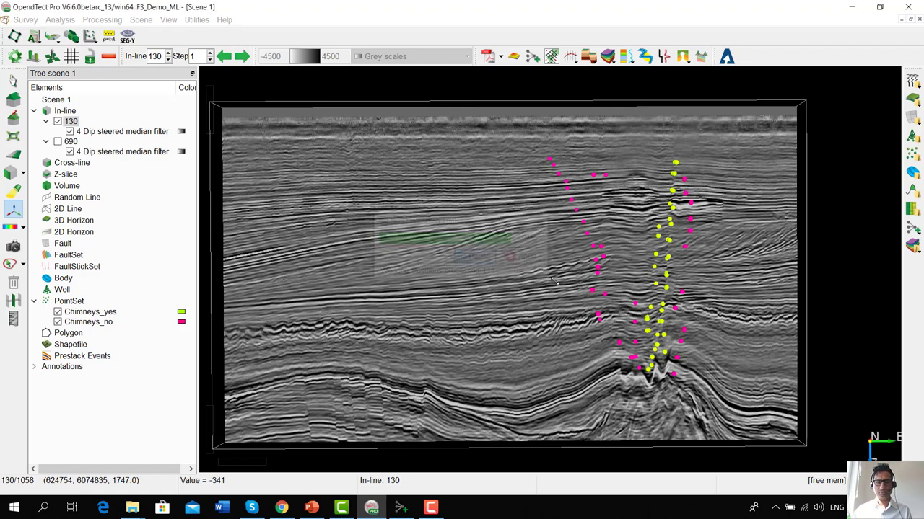
- Accept the extracted input data to start training, pause it at about 5400 vectors, and enlarge the training window
left_click(553, 310)
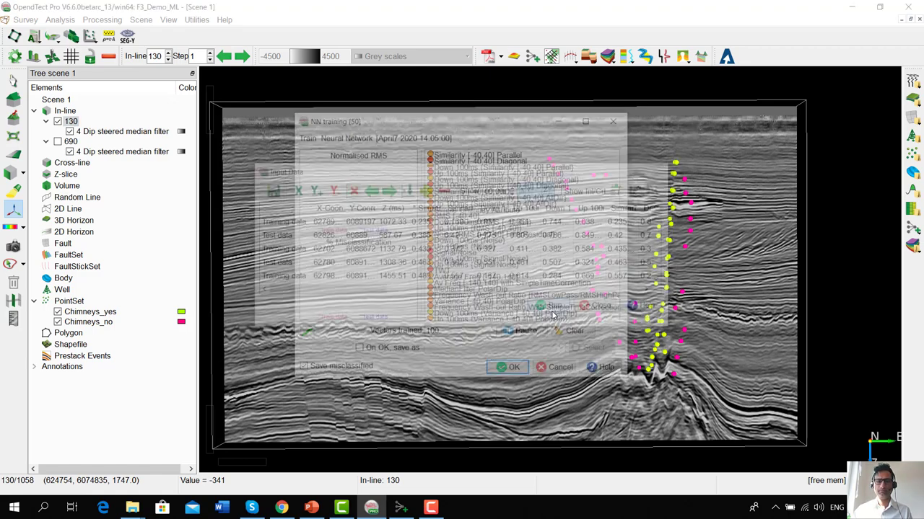
left_click_drag(788, 444, 791, 443)
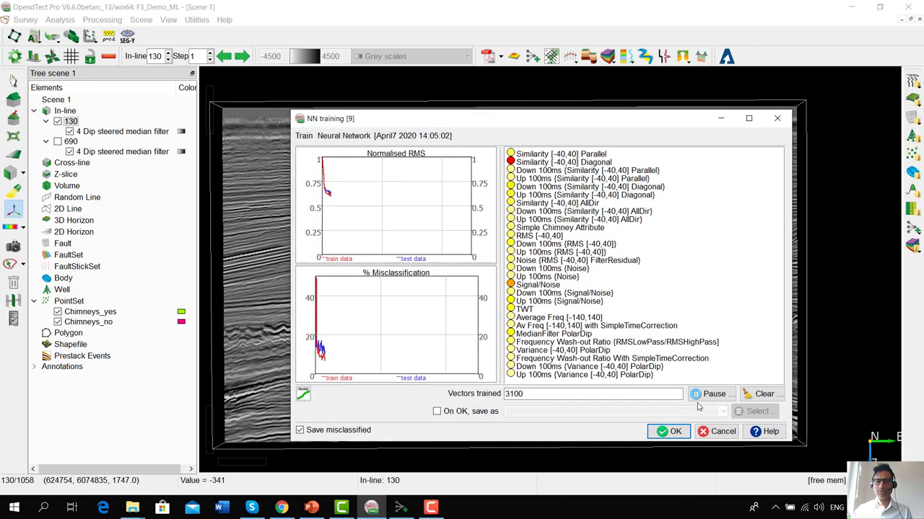
left_click(711, 397)
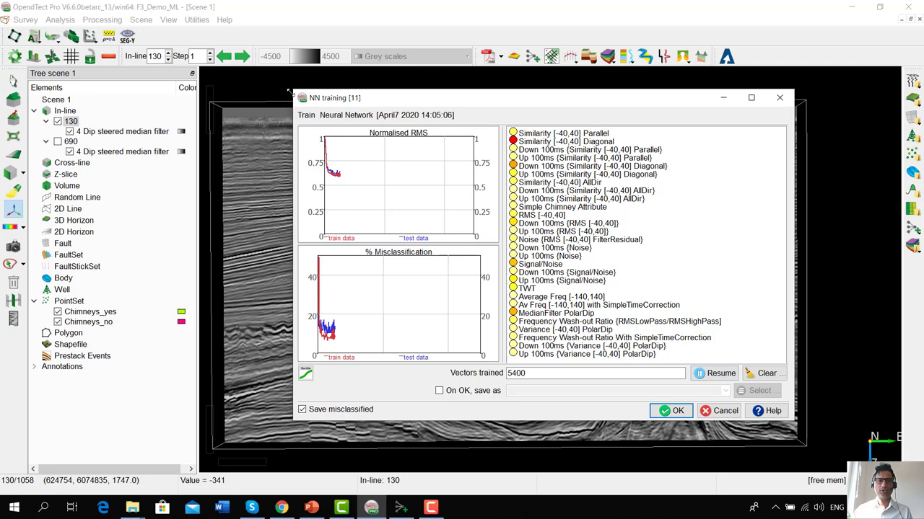
left_click_drag(293, 90, 250, 59)
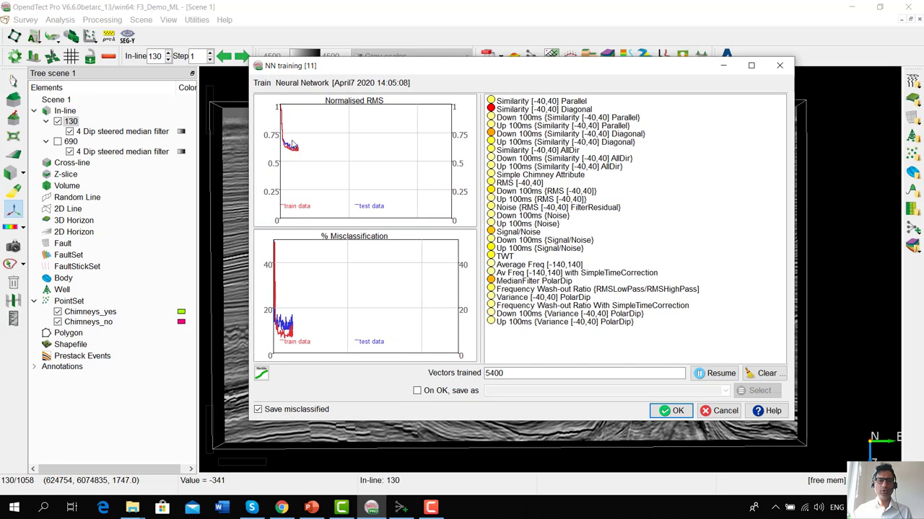
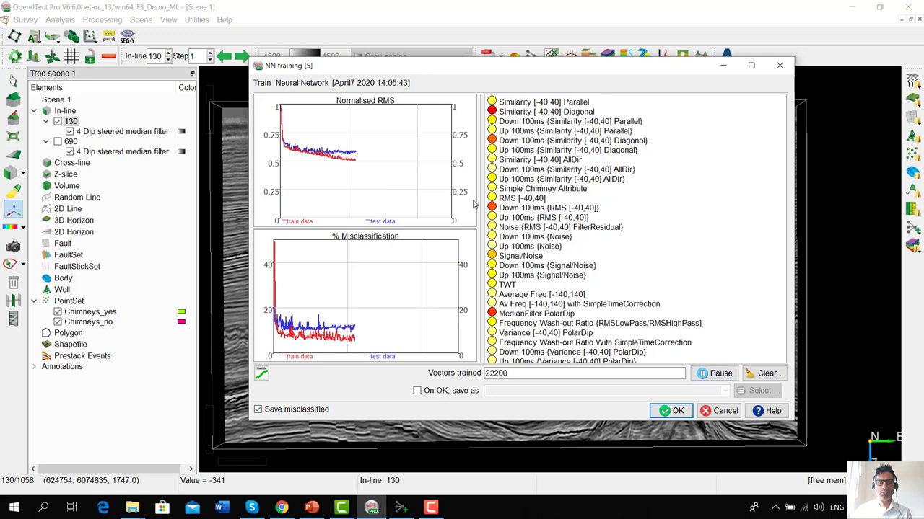
- Resume the chimney network training, stop it at about 24600 vectors, accept the network, and close the network manager
left_click(722, 374)
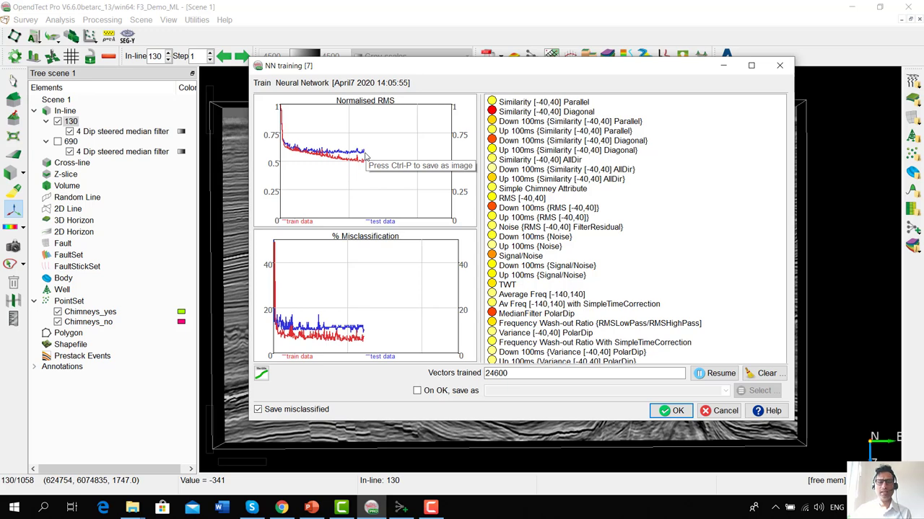
left_click(661, 415)
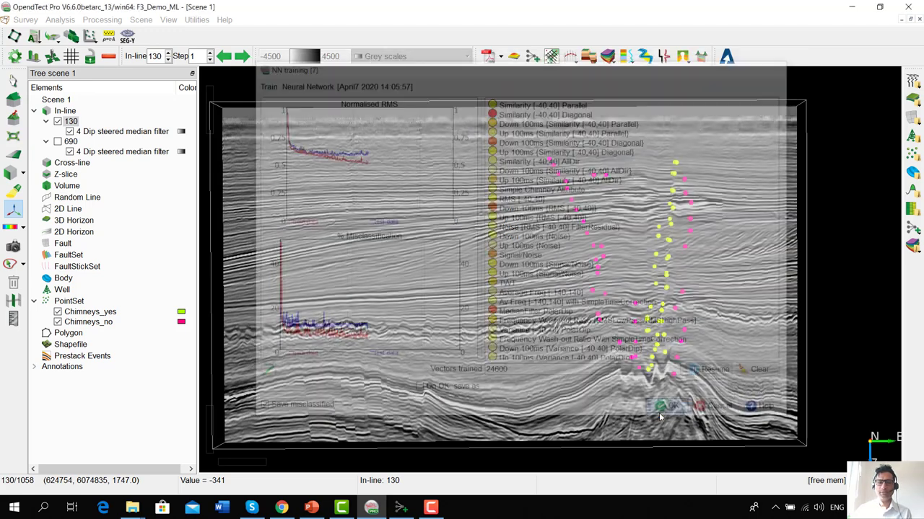
left_click_drag(465, 144, 615, 131)
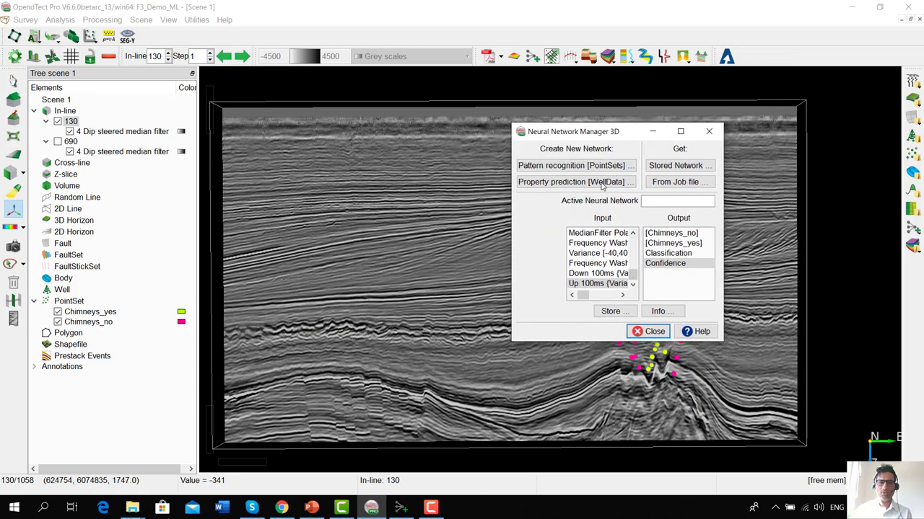
left_click_drag(614, 131, 692, 202)
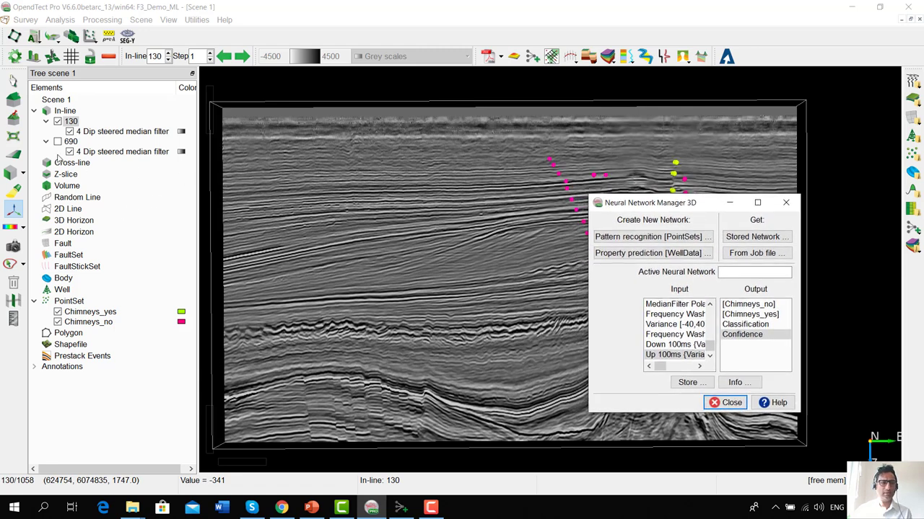
key("Return")
- Hide both chimney point sets and show in-line 690 instead of in-line 130
left_click(58, 322)
left_click(57, 312)
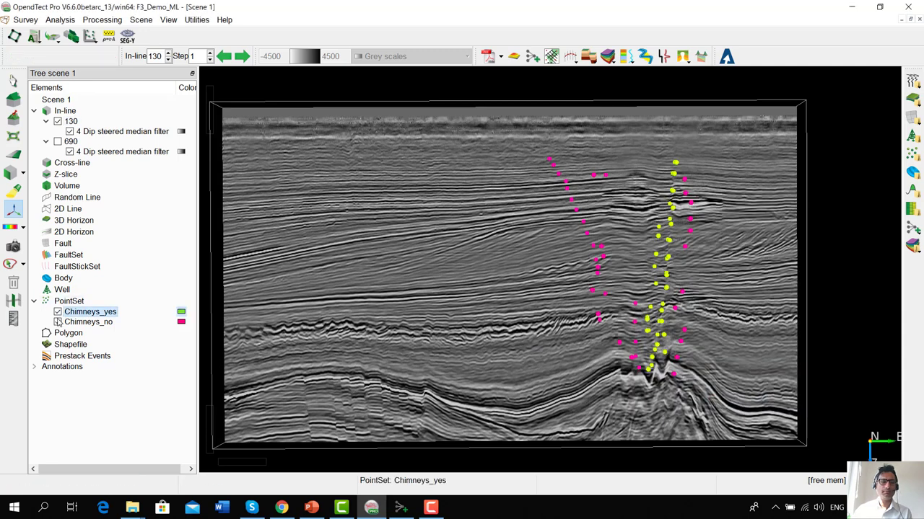
left_click(57, 142)
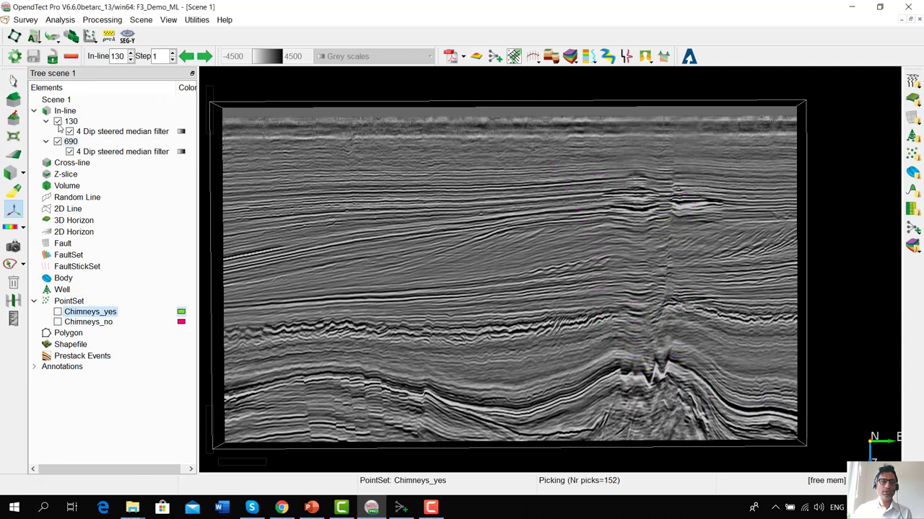
left_click(58, 121)
- Add the Chimneys_yes neural network output as a new attribute layer on in-line 690
right_click(80, 143)
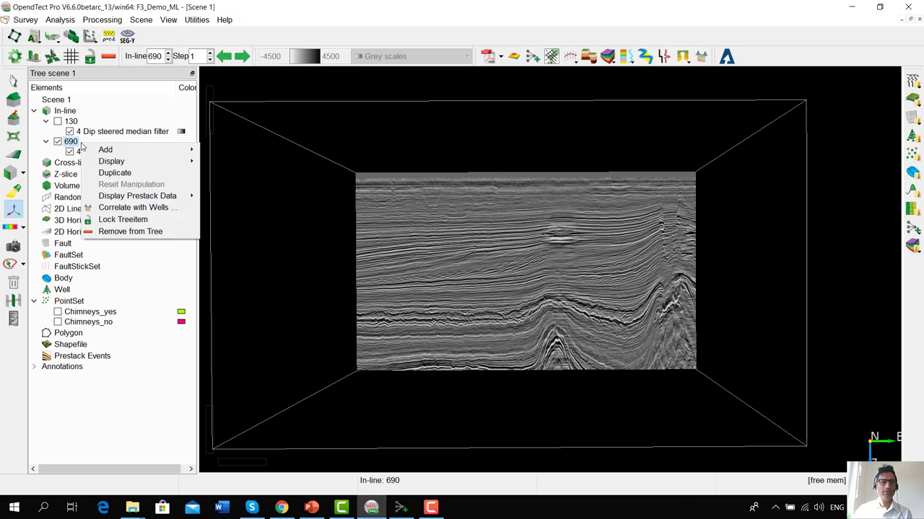
mouse_move(141, 151)
left_click(223, 151)
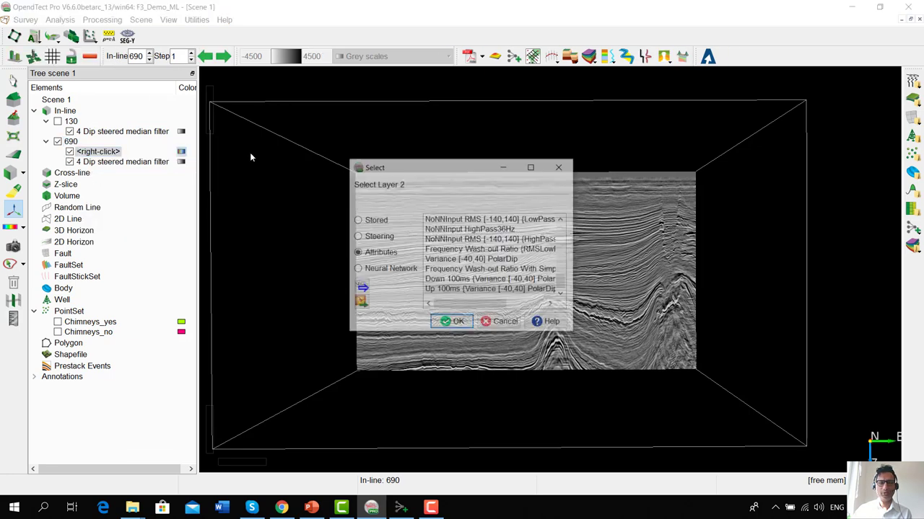
left_click(387, 269)
left_click(480, 230)
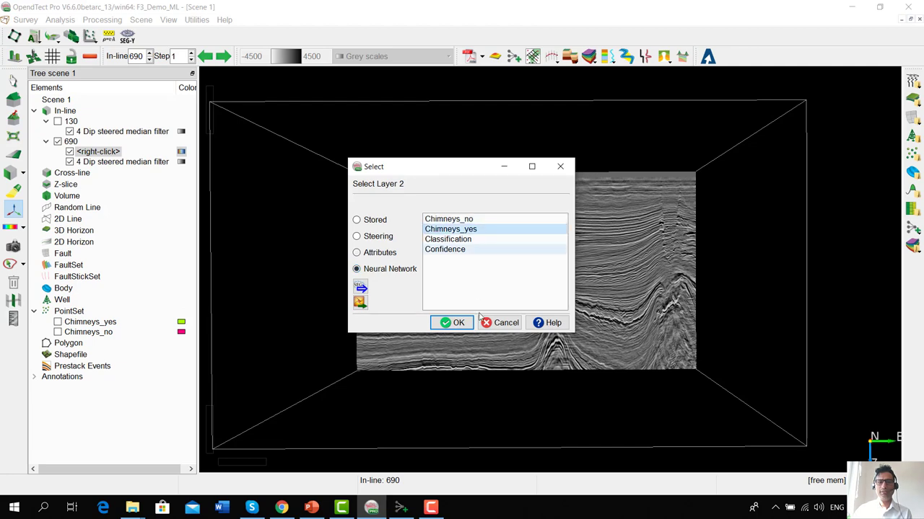
left_click(457, 323)
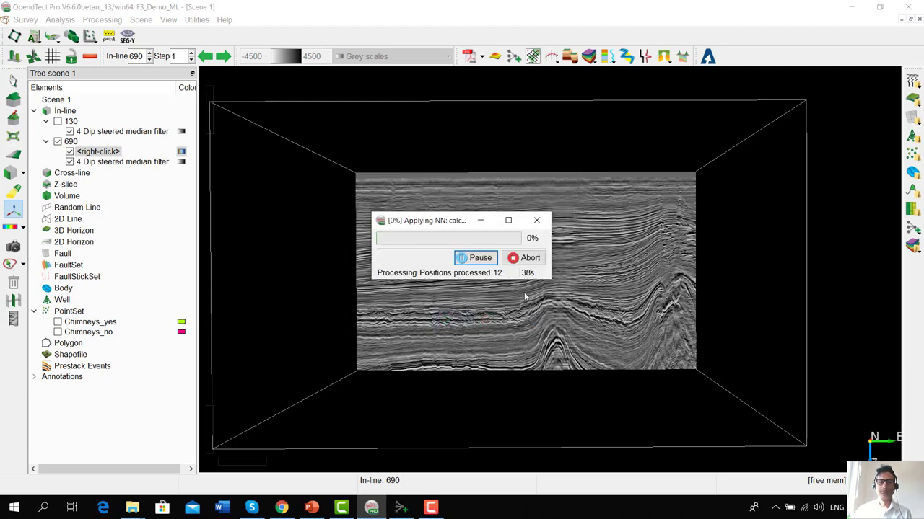
left_click_drag(550, 270, 637, 268)
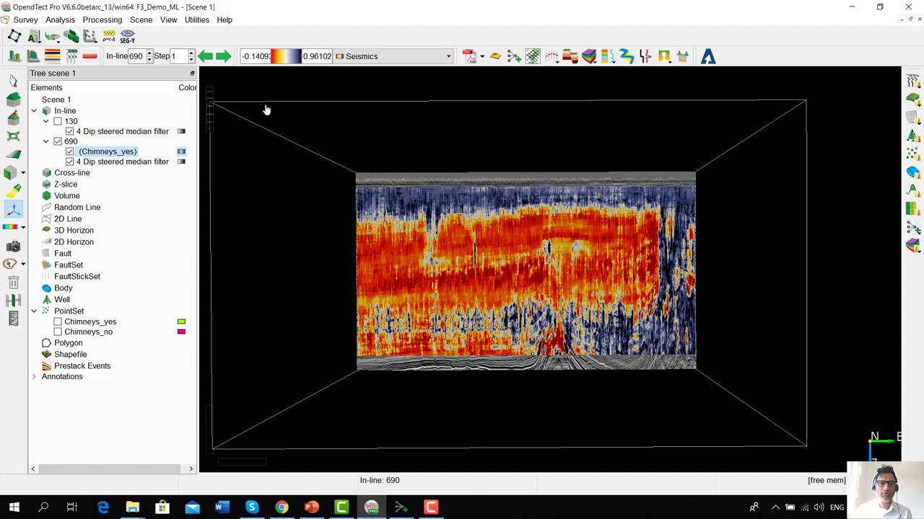
- Apply the Chimney colour table to the Chimneys_yes layer on in-line 690
left_click(406, 59)
key("c")
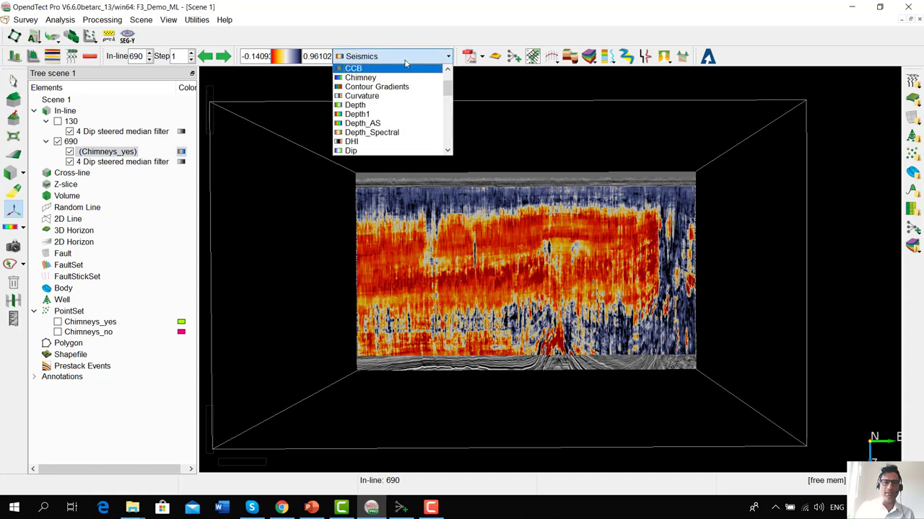
left_click(394, 78)
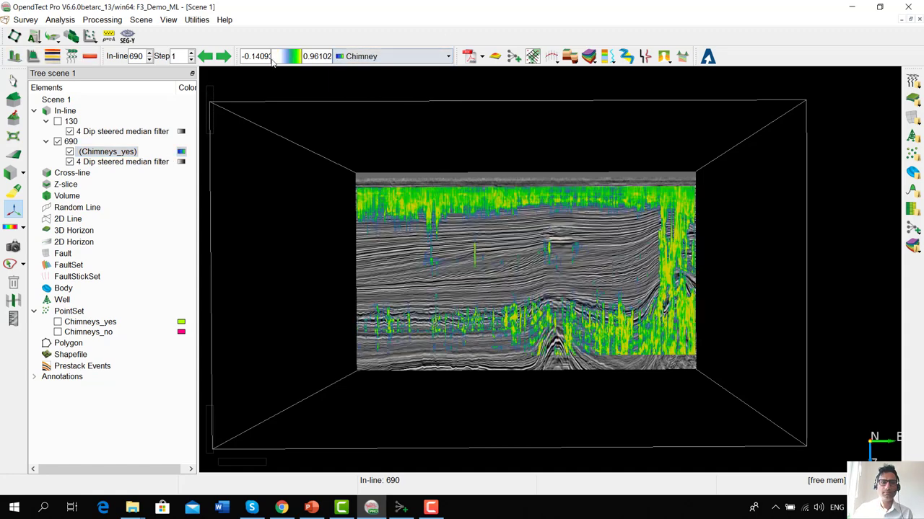
- Set the Chimneys_yes colour range to 0.5 through 1 and raise its minimum to 0.6
double_click(257, 56)
type("0.5")
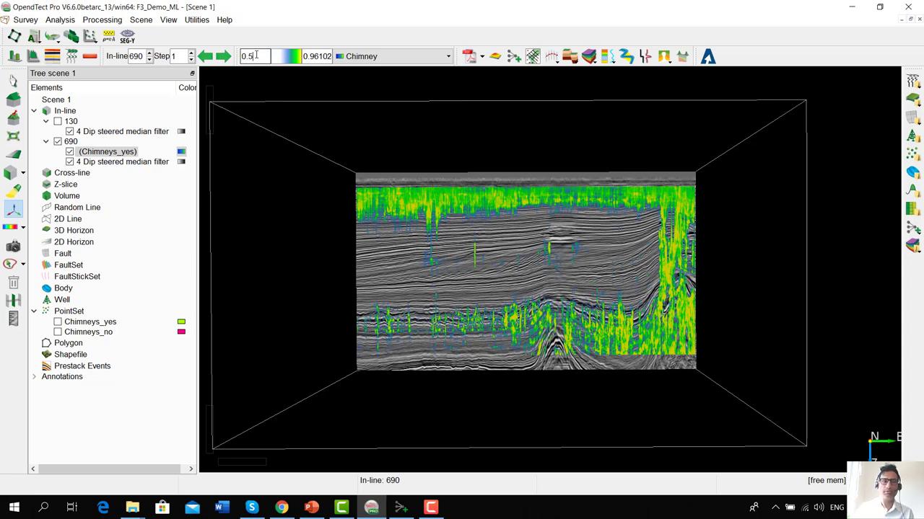
key("Return")
double_click(317, 56)
type("1")
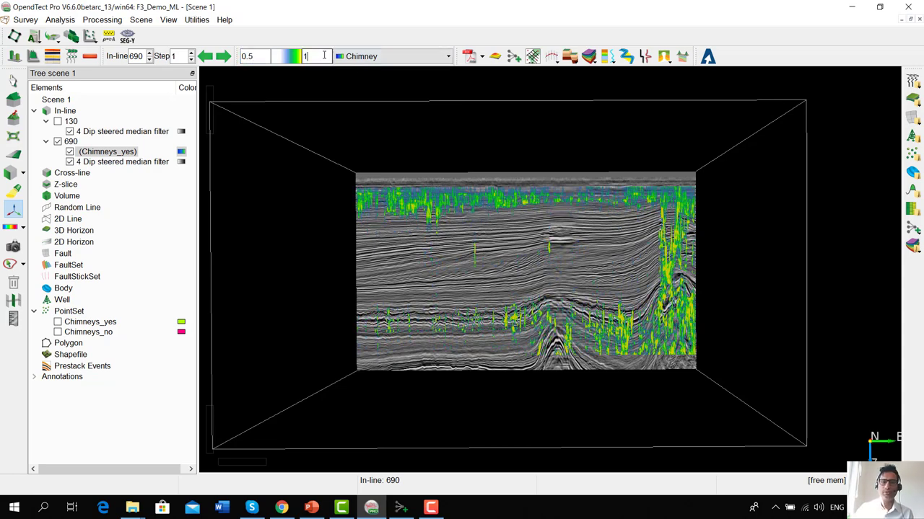
key("Return")
double_click(256, 57)
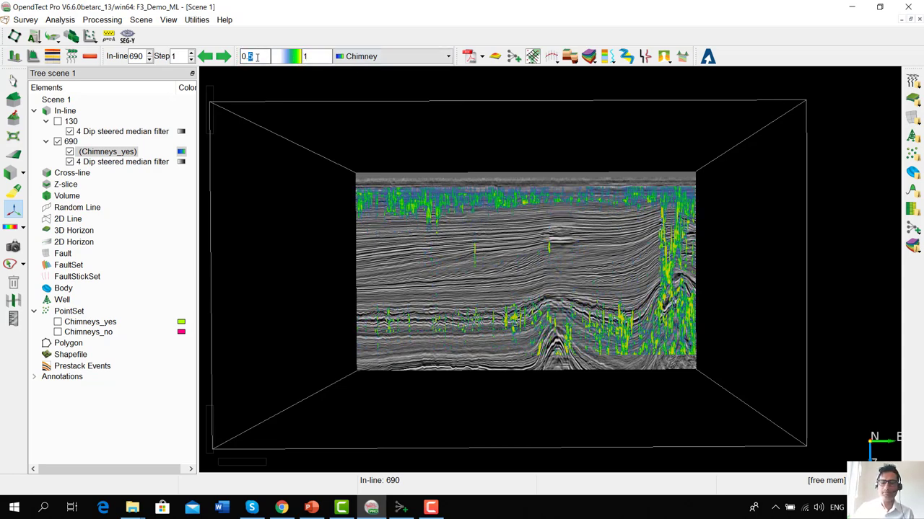
type("6")
key("Return")
- Compare the chimney prediction on in-line 690 with the underlying seismic by repeatedly hiding and showing the Chimneys_yes layer
scroll(546, 307, "up", 5)
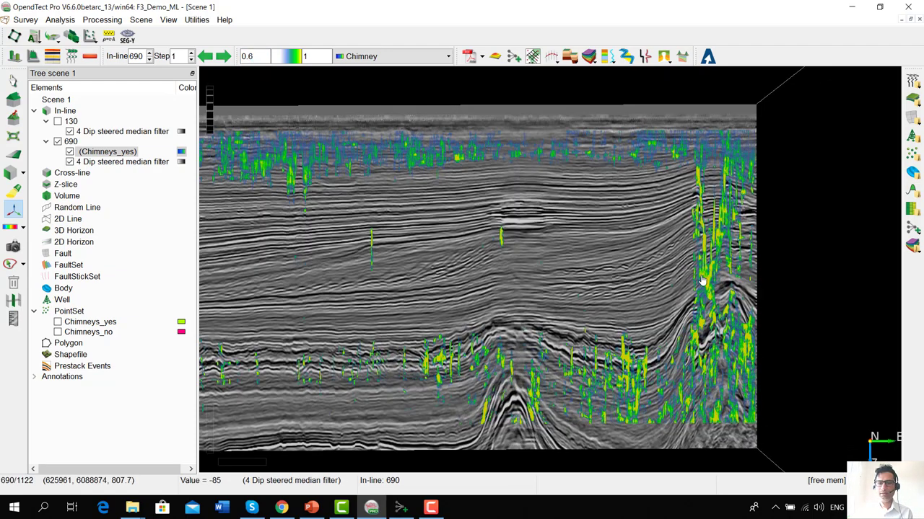
scroll(547, 307, "up", 3)
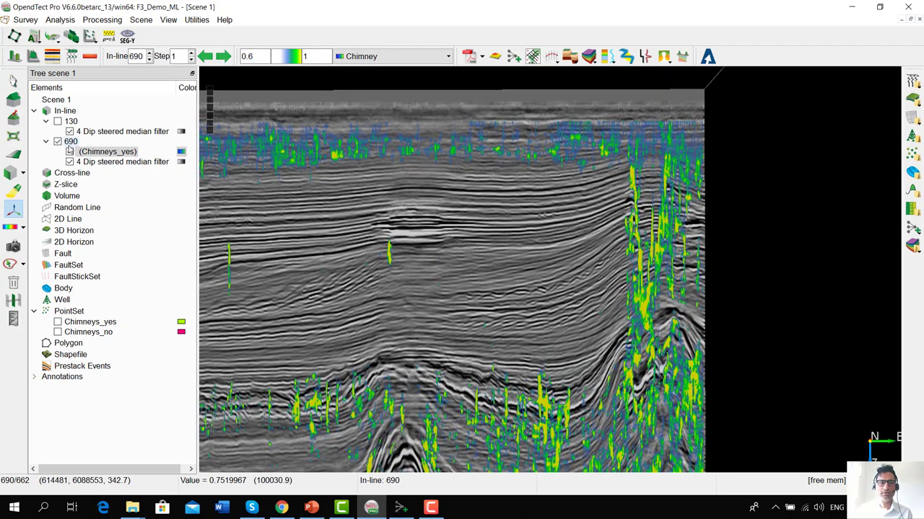
left_click(69, 153)
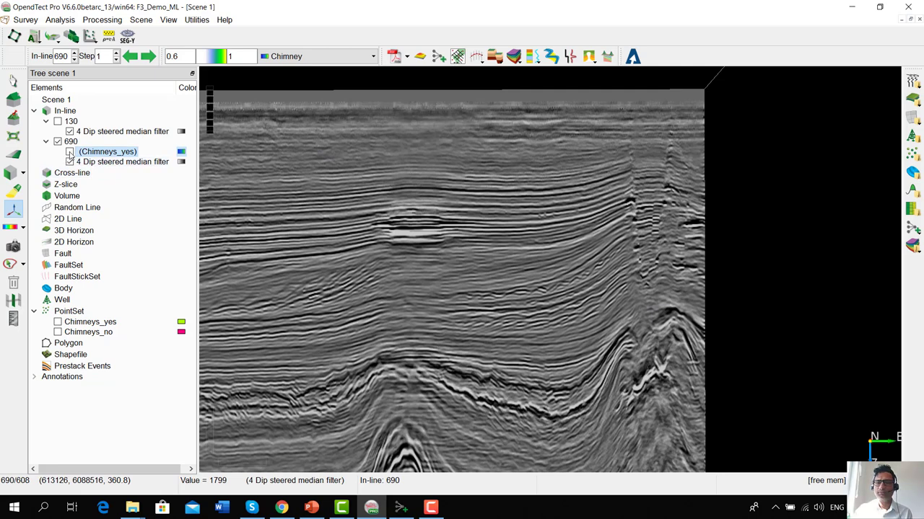
left_click(69, 152)
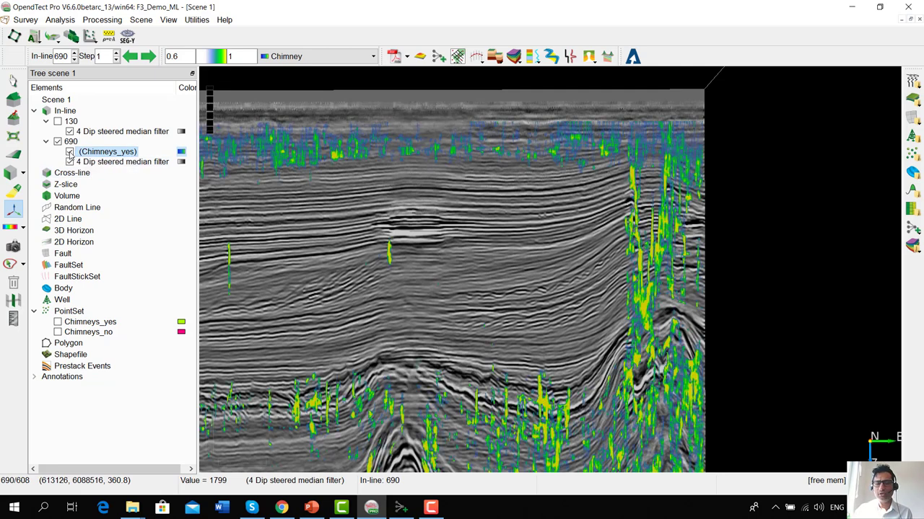
left_click(69, 152)
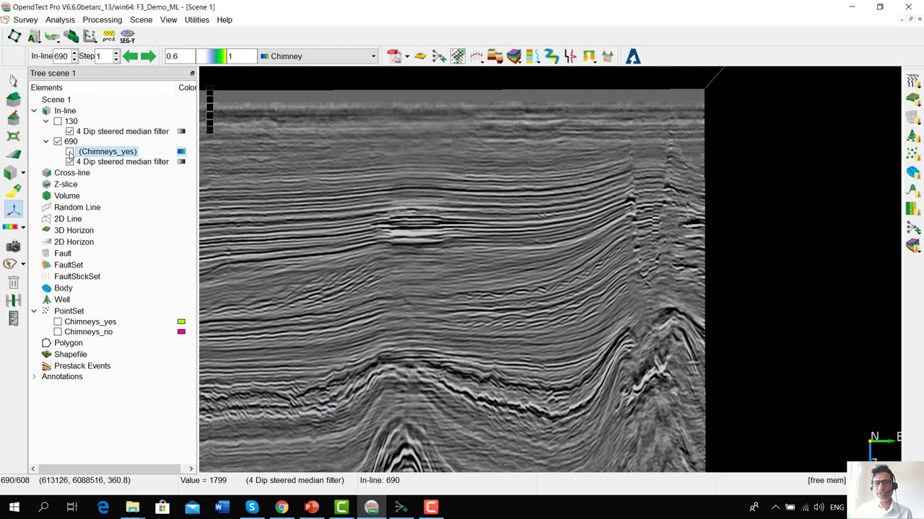
left_click(70, 152)
left_click(69, 153)
left_click(69, 152)
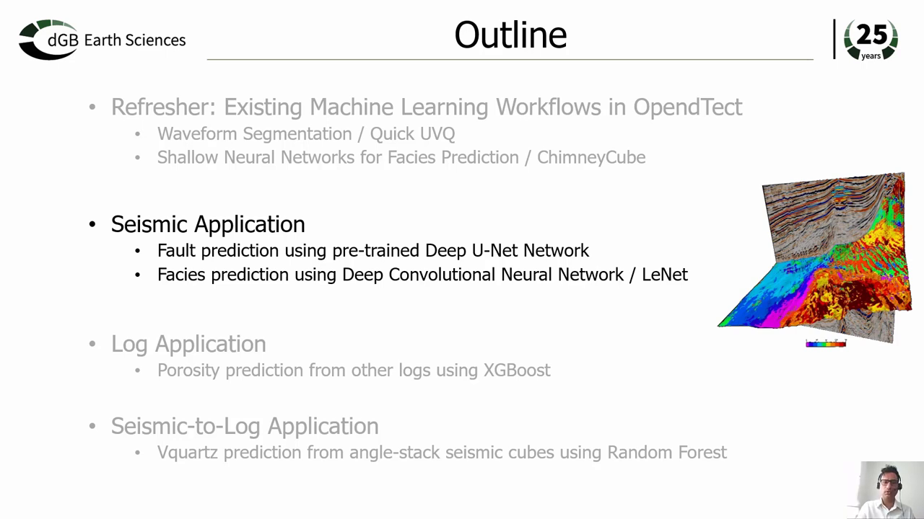
key("Right")
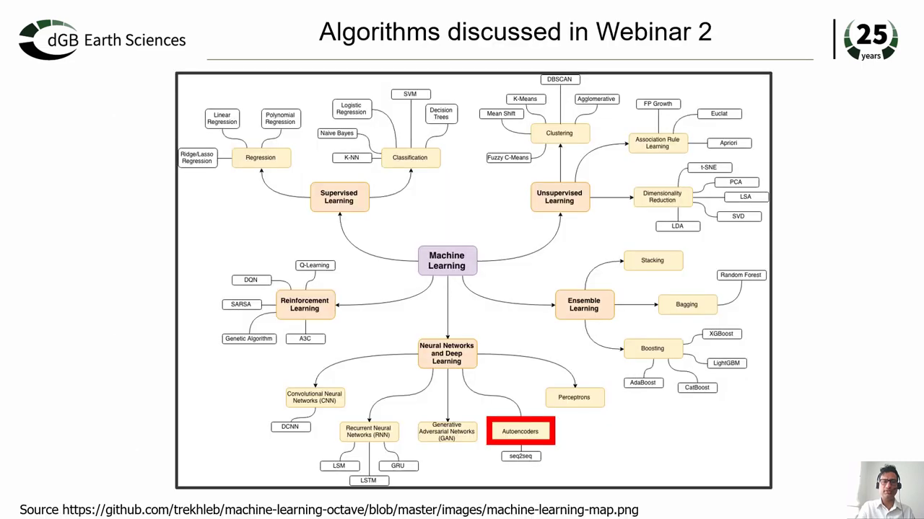
key("Right")
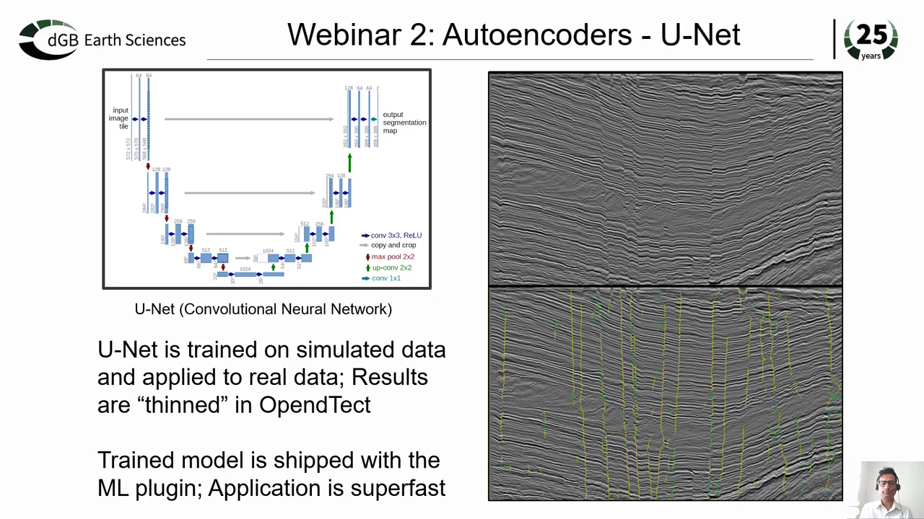
key("Right")
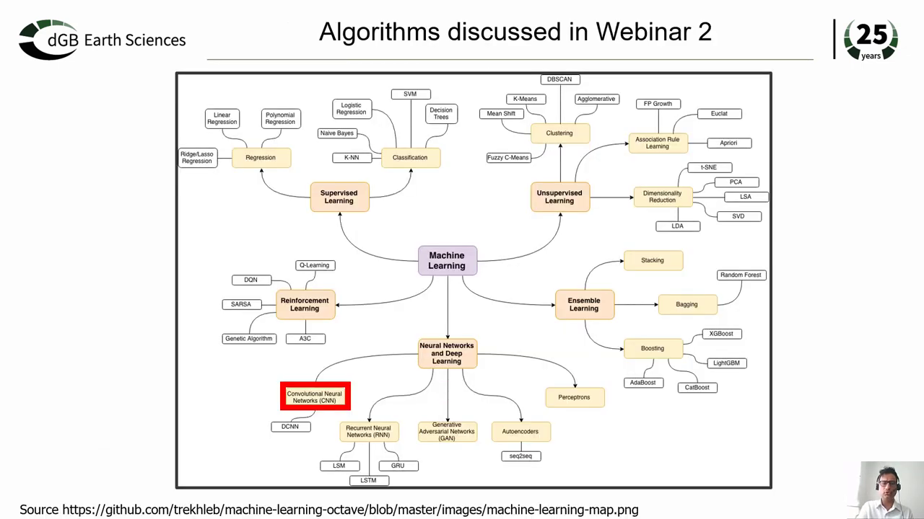
key("Right")
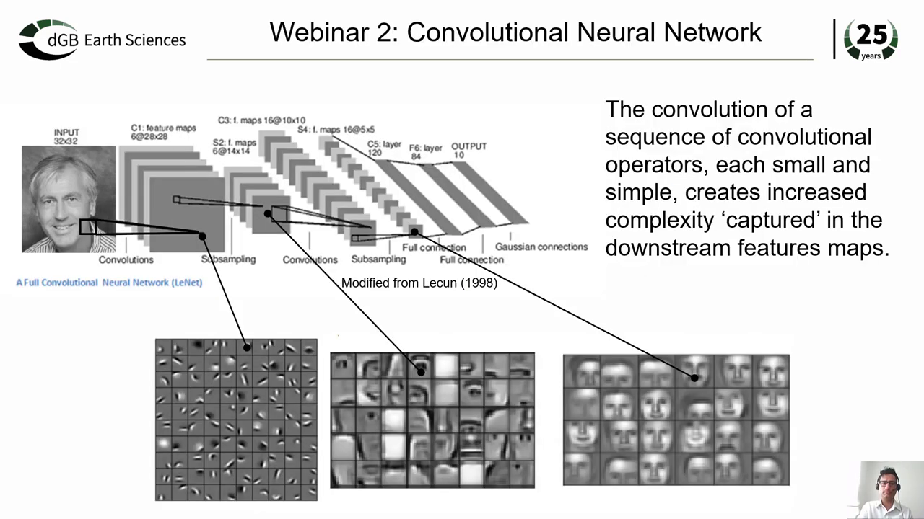
key("Right")
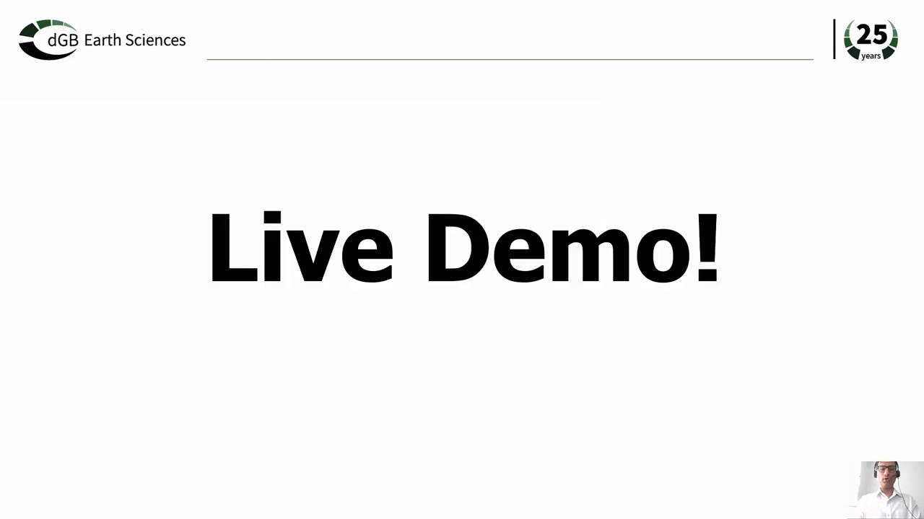
- Switch to OpendTect and open the pre-trained Unet 3D Fault Predictor from the seismic workflows of the Machine Learning Control Center
key("alt+Tab")
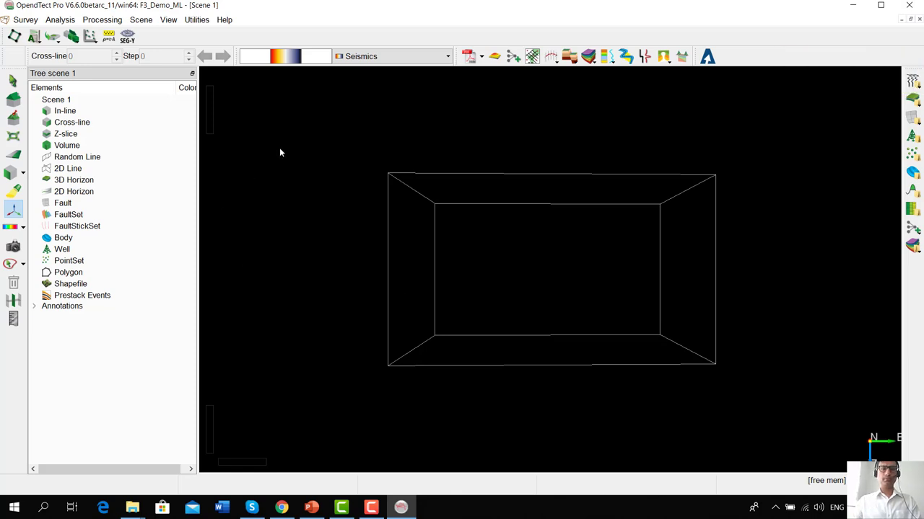
left_click(60, 20)
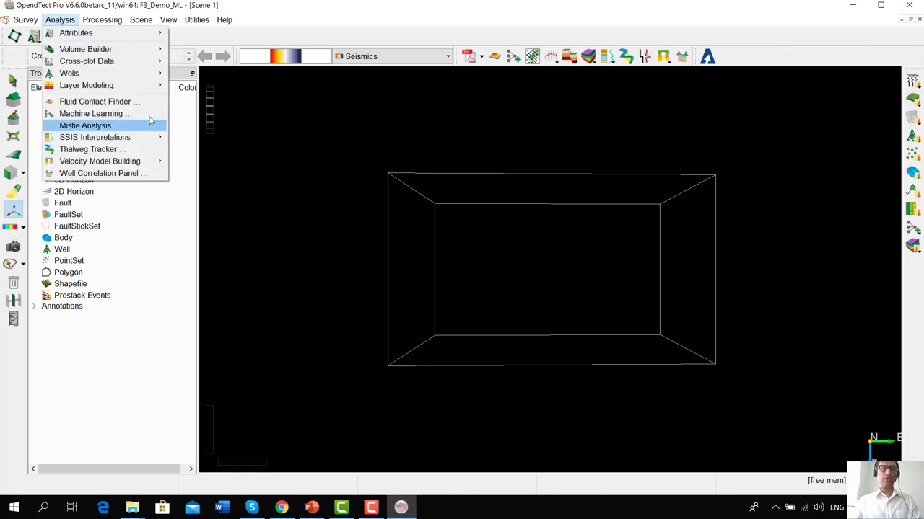
left_click(149, 120)
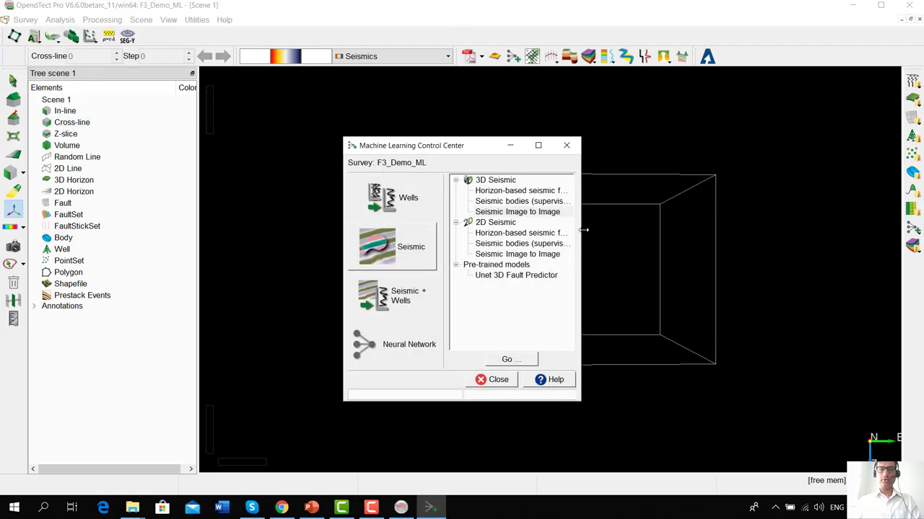
left_click_drag(580, 219, 683, 233)
left_click(458, 241)
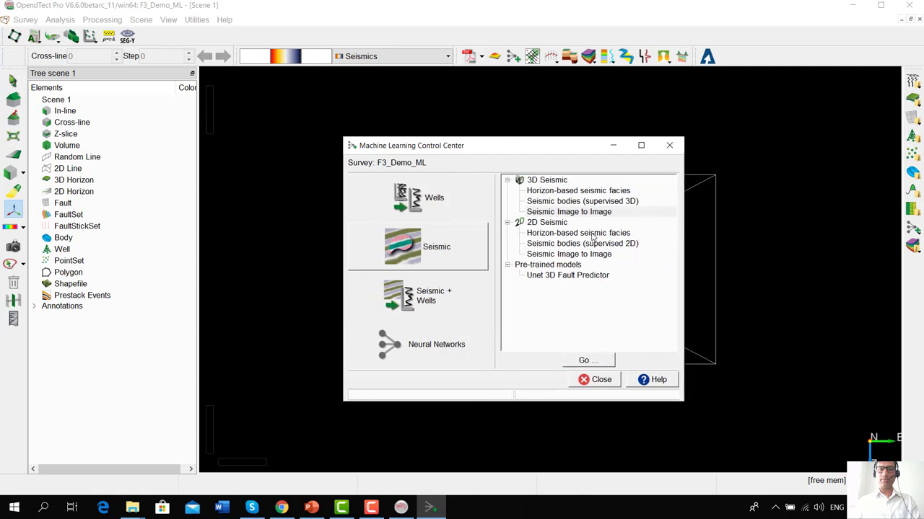
left_click(554, 275)
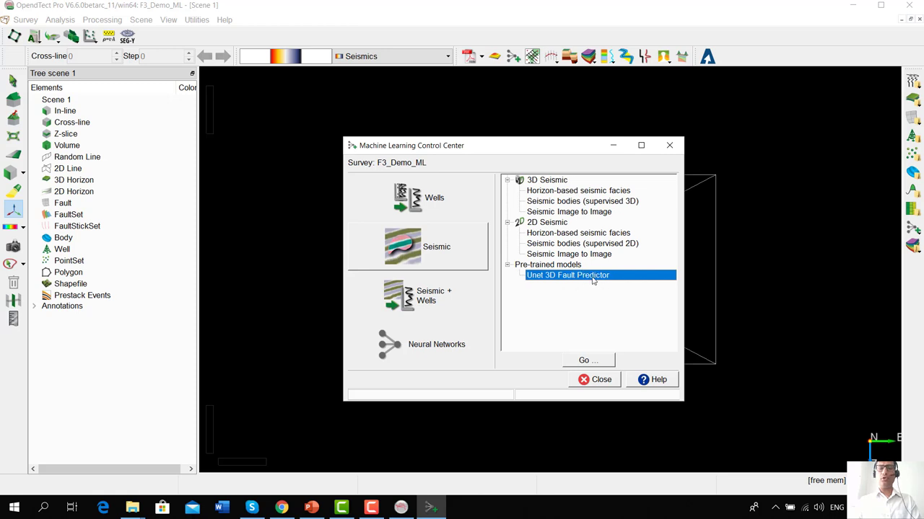
left_click(590, 362)
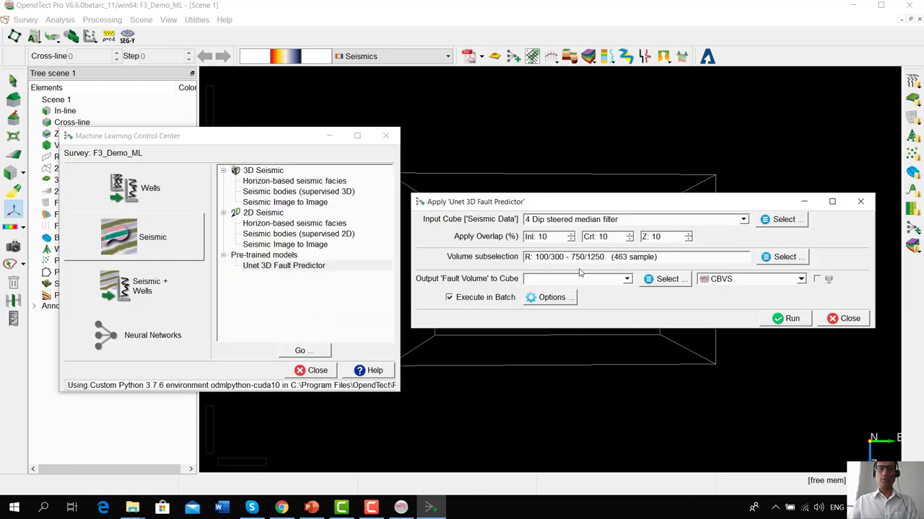
- Restrict the fault predictor's volume subselection to in-line 250 only
left_click_drag(533, 205, 541, 208)
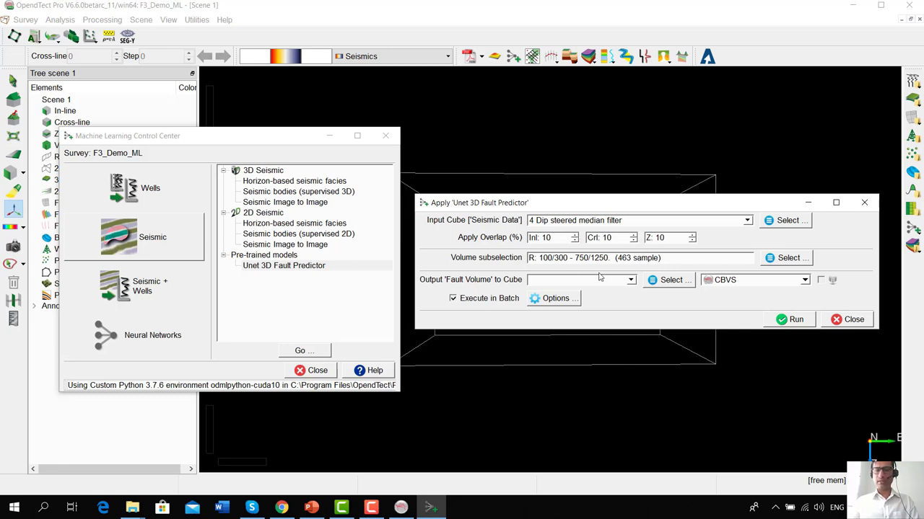
left_click(777, 261)
double_click(570, 248)
type("250")
double_click(627, 247)
type("250")
left_click(689, 325)
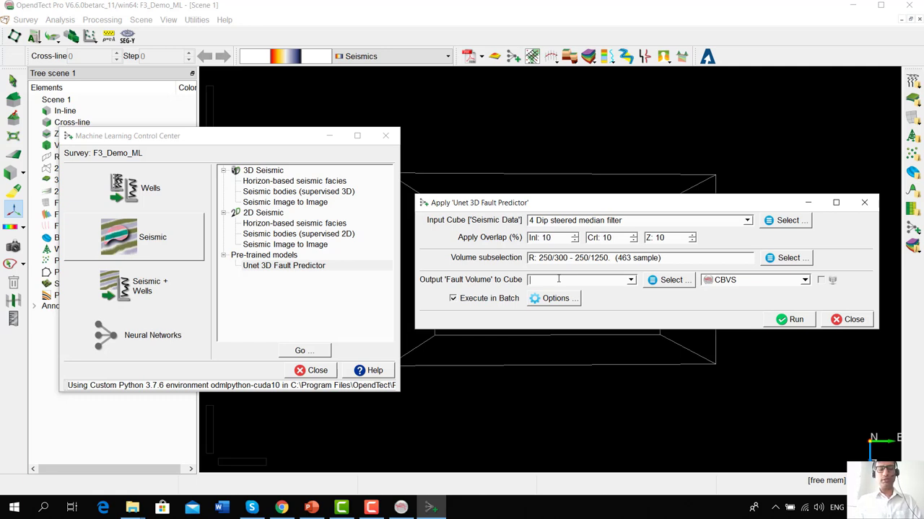
- Name the output fault volume FaultProbab_Unet and run the fault prediction in batch
type("F")
key("BackSpace")
type("Fault")
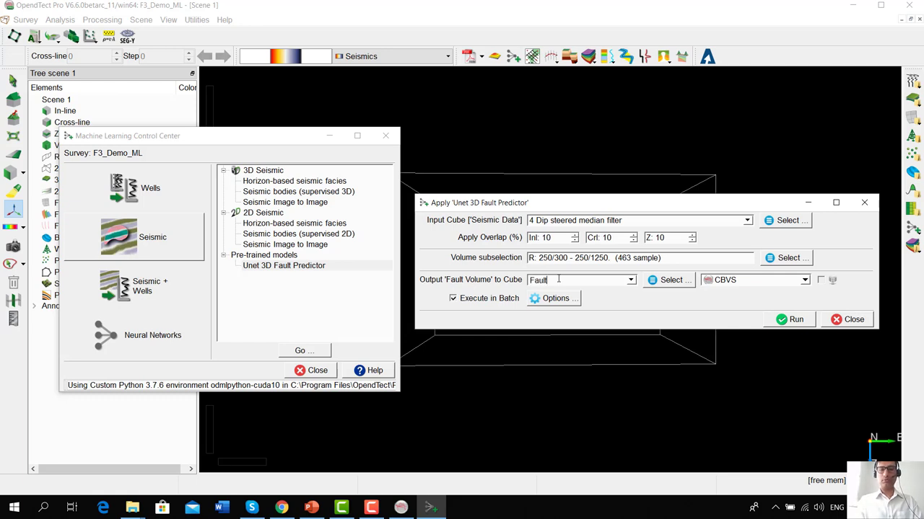
type("Prob")
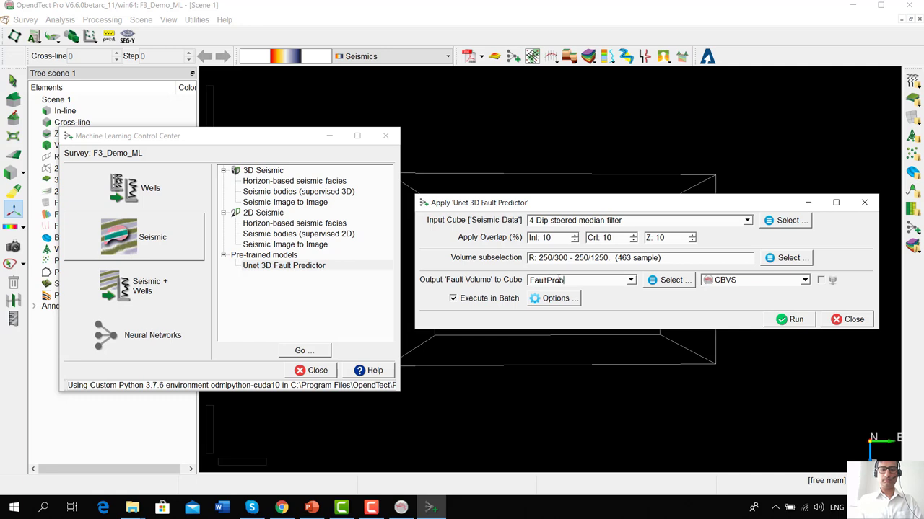
type("ab Unet")
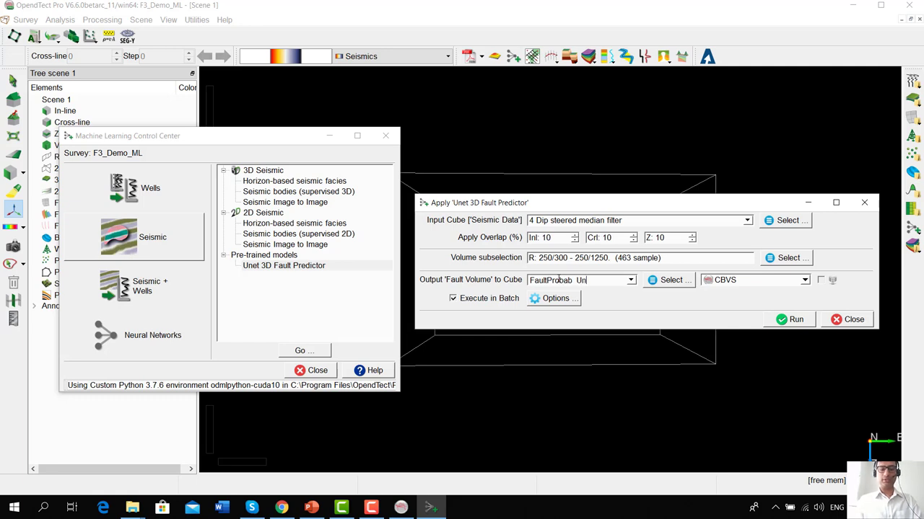
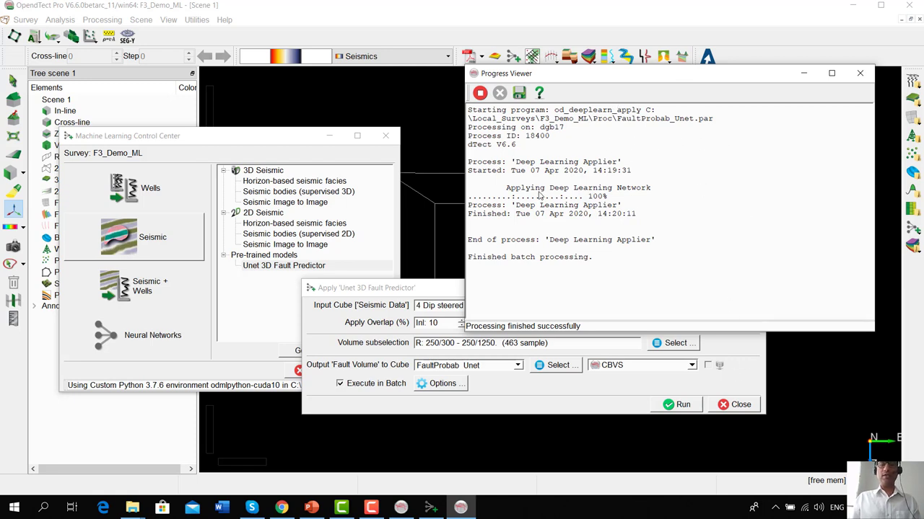
- Close the Progress Viewer and the fault predictor dialog, and minimize the Machine Learning Control Center
left_click(860, 73)
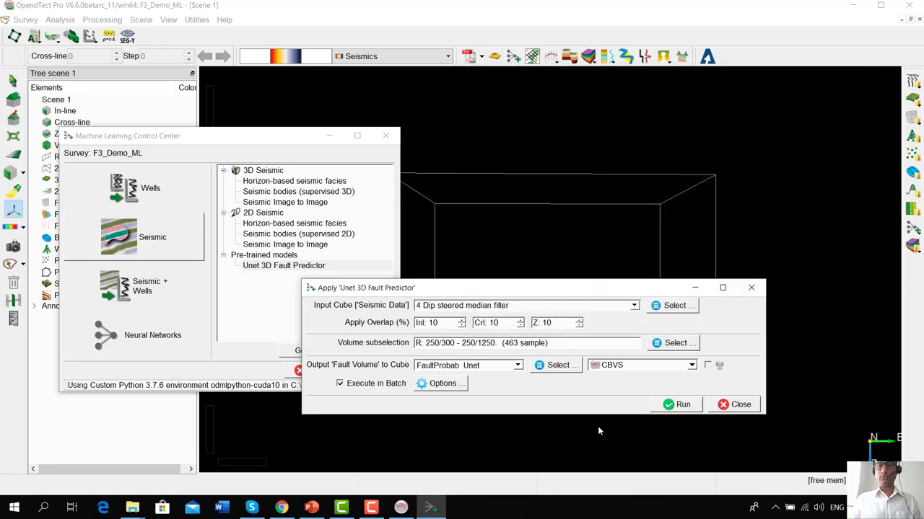
left_click(724, 405)
left_click(329, 135)
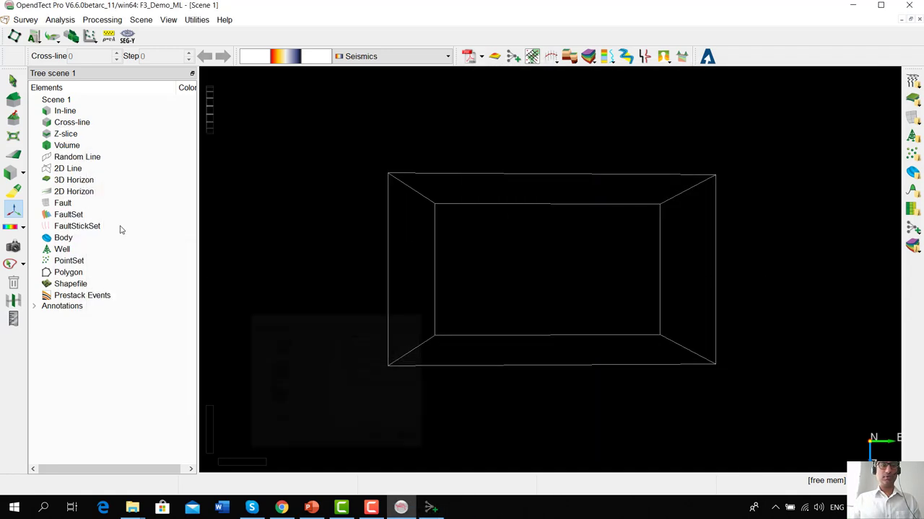
- Add an in-line with default data to the scene and move it to in-line 250
right_click(65, 112)
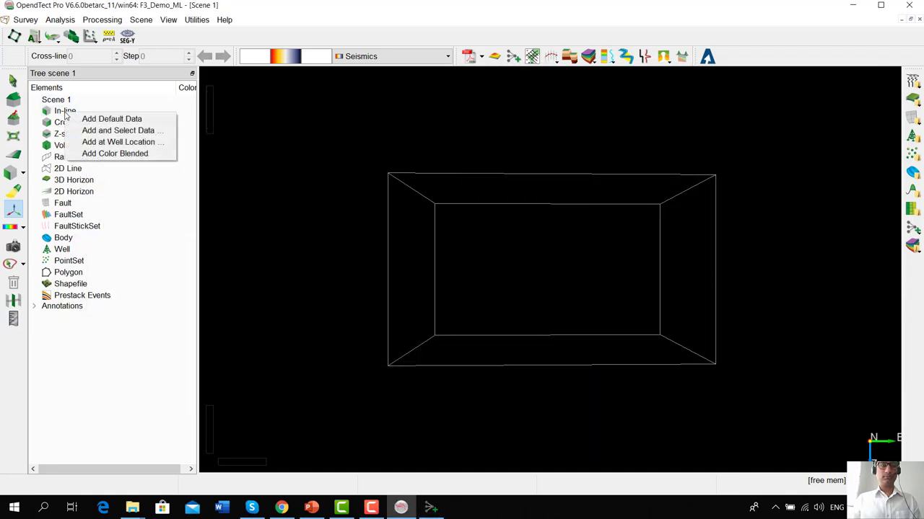
left_click(114, 119)
double_click(64, 57)
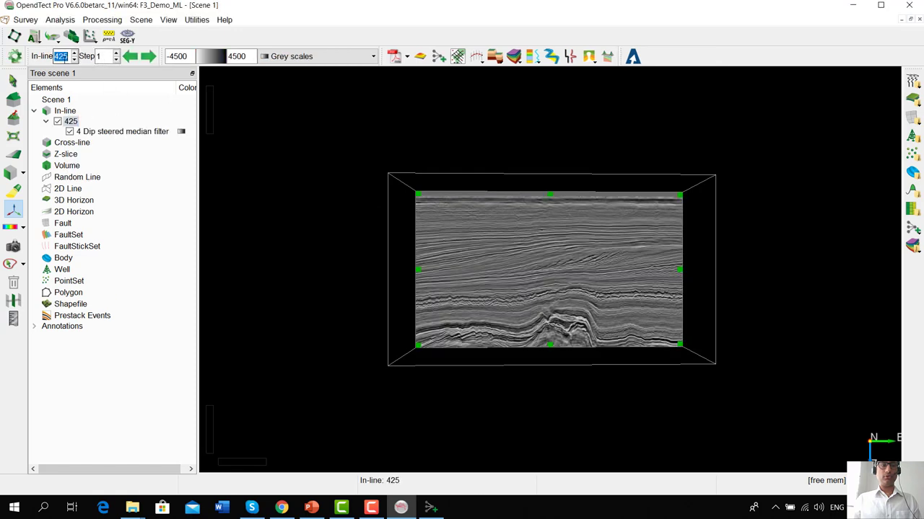
type("250")
key("Return")
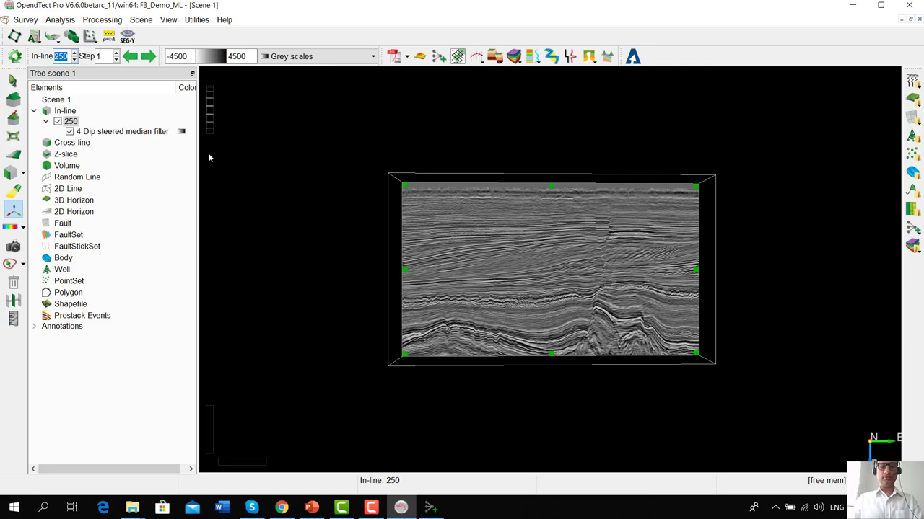
left_click(762, 358)
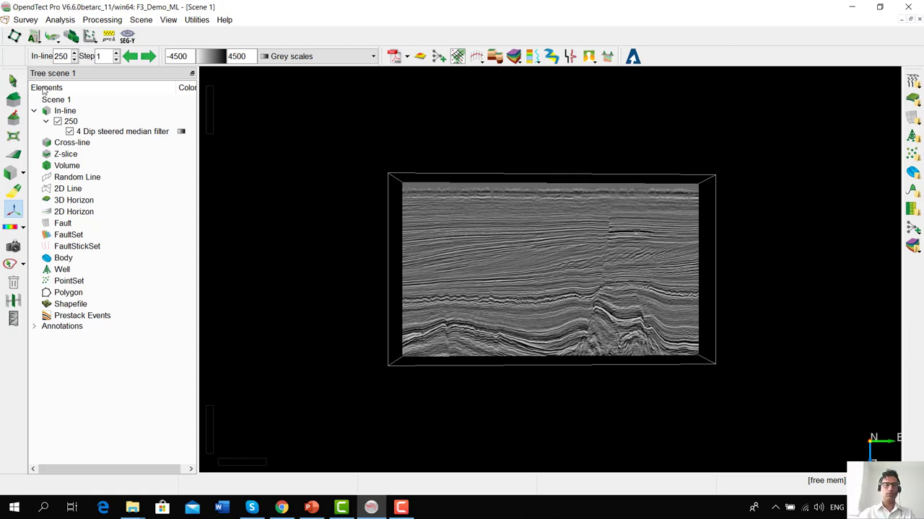
- Add the stored FaultProbab_Unet volume as an attribute layer on in-line 250
right_click(74, 121)
mouse_move(163, 128)
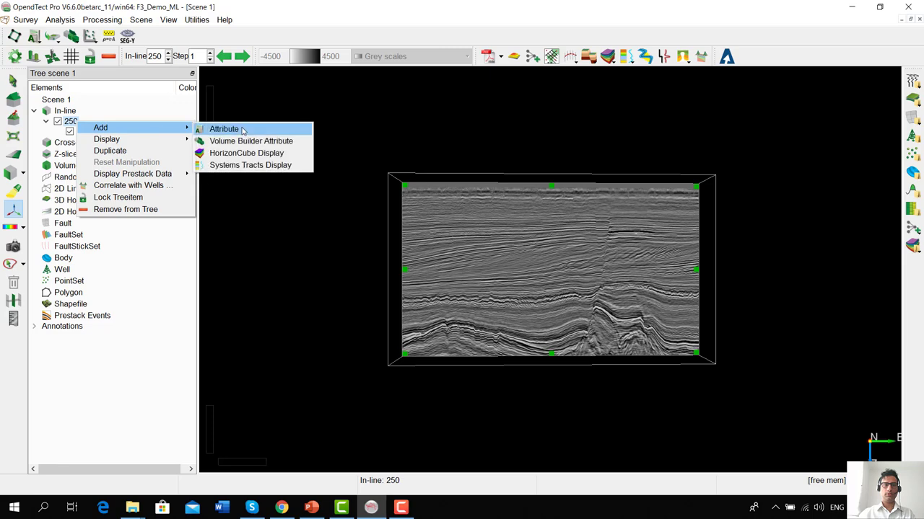
left_click(243, 130)
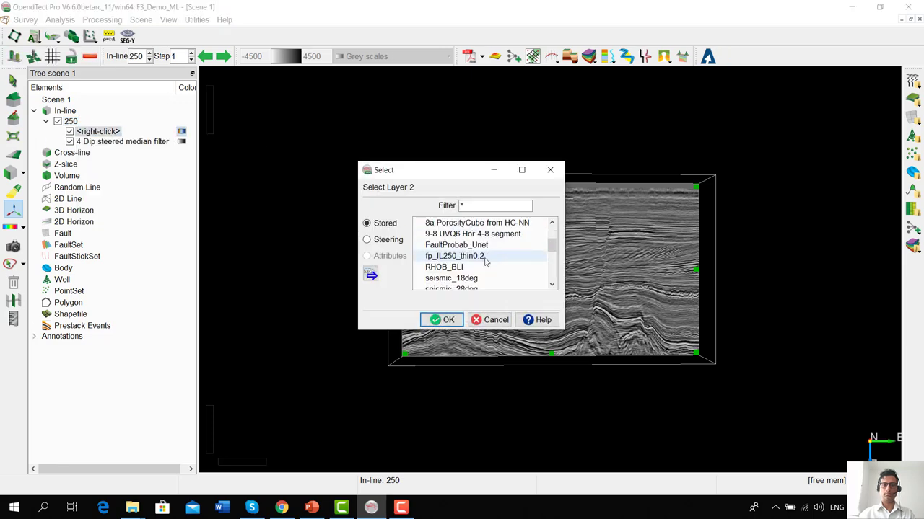
left_click(476, 245)
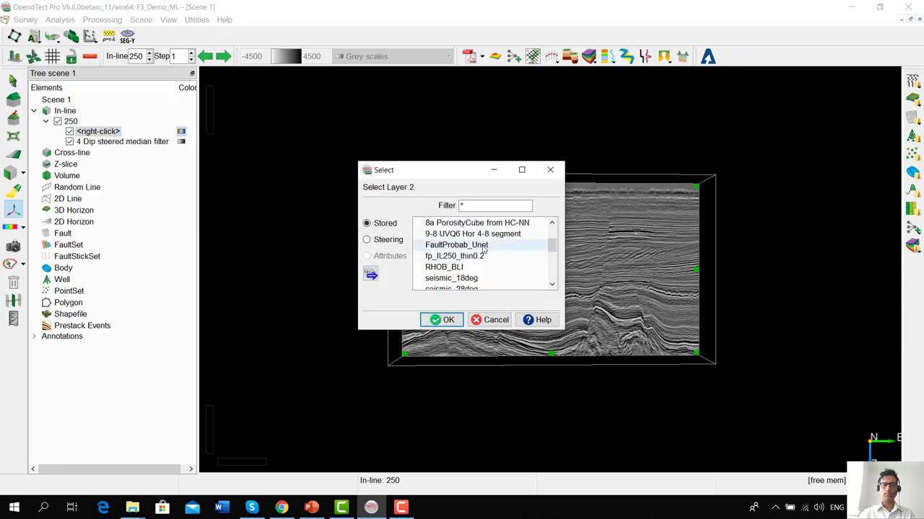
left_click(454, 320)
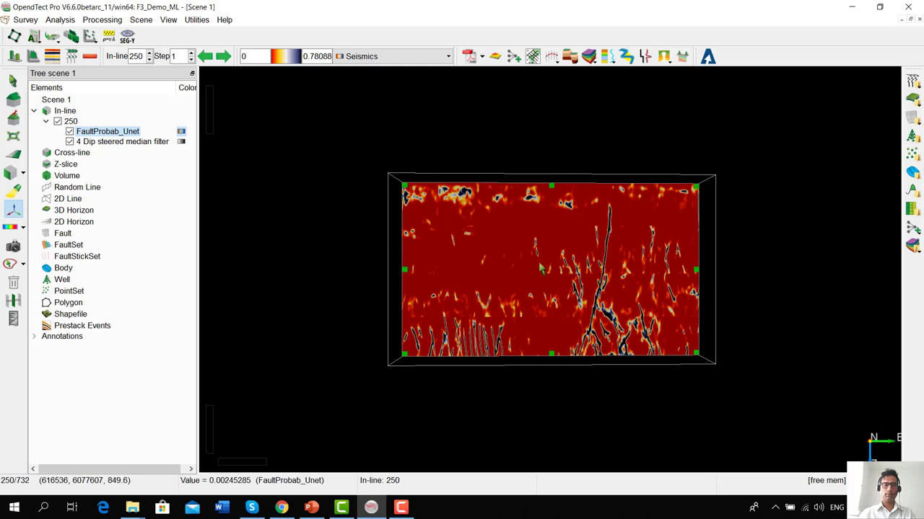
scroll(540, 268, "up", 1)
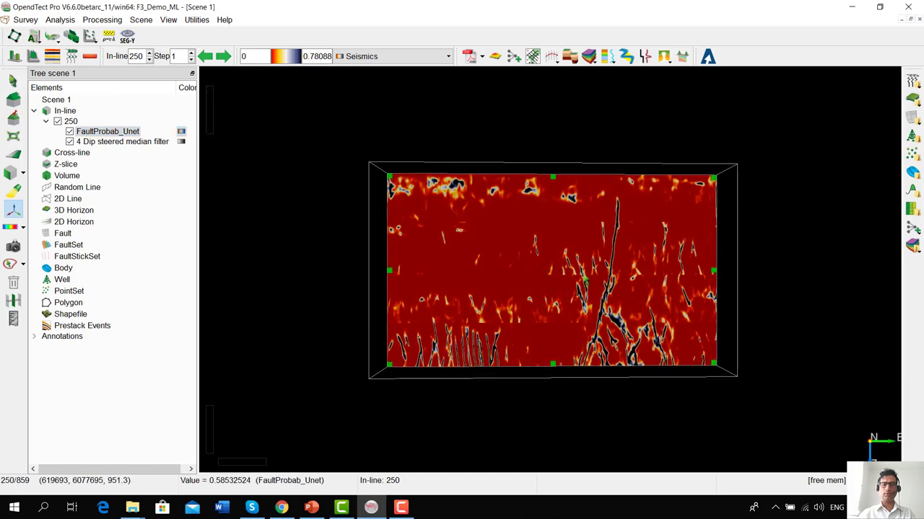
scroll(585, 279, "up", 1)
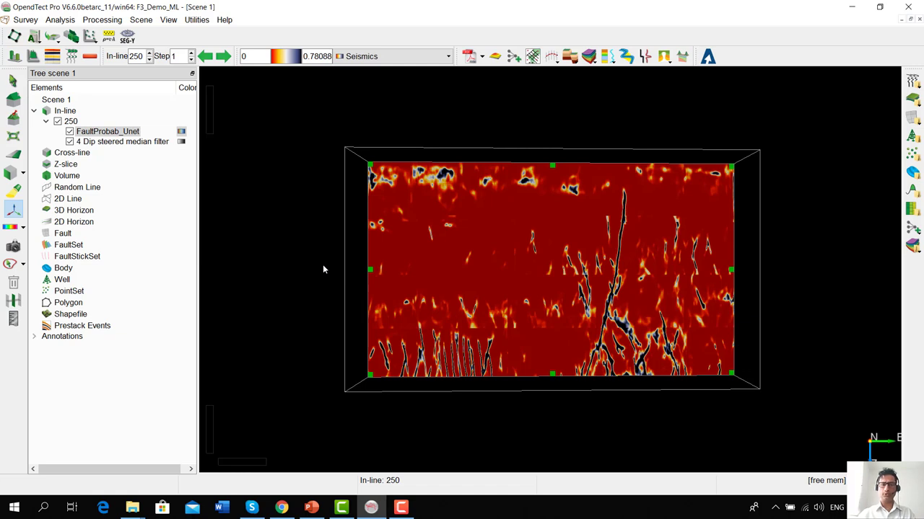
- Open the Skeletonization filter from the Faults and Fractures 3D Control Center
left_click(572, 58)
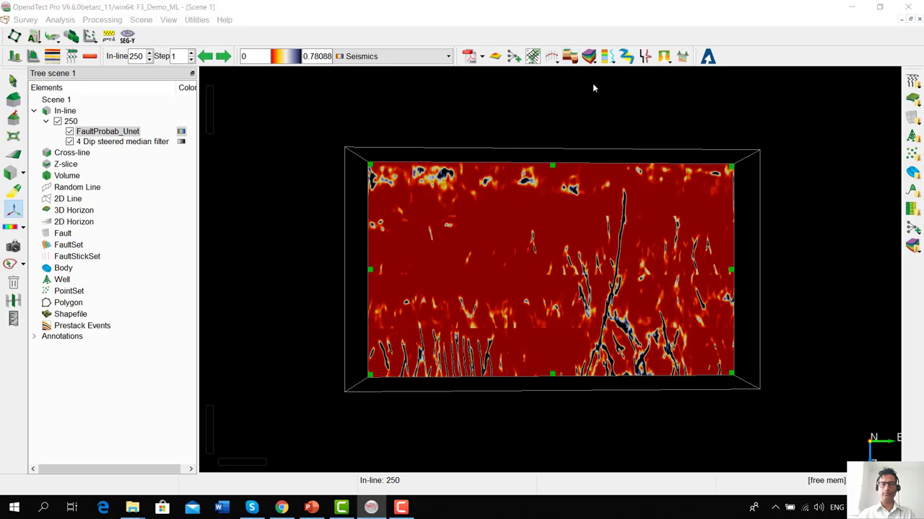
left_click(404, 217)
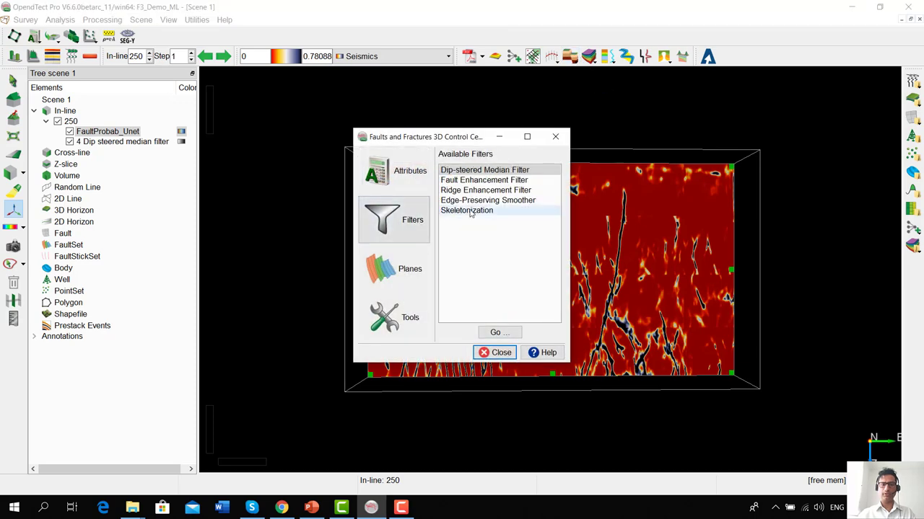
left_click(469, 211)
left_click(504, 333)
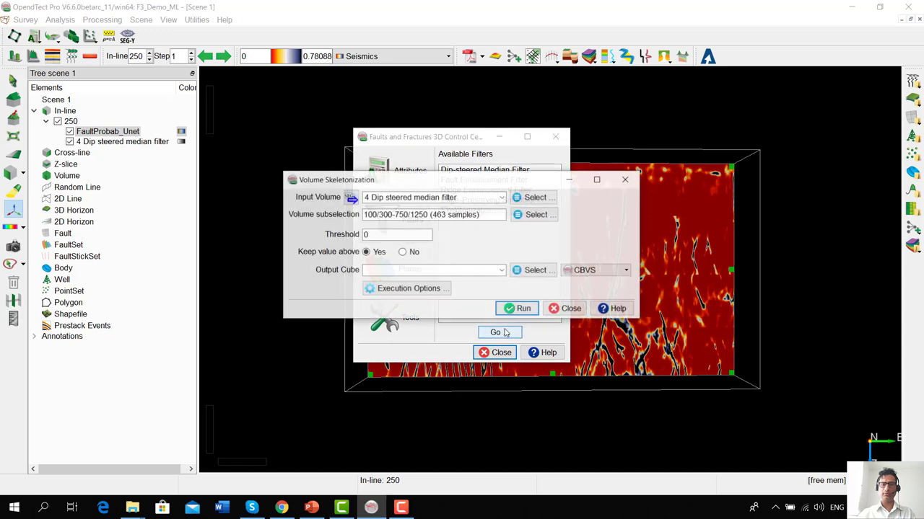
- Choose FaultProbab_Unet as the skeletonization input volume and set the threshold to 0.2
left_click(530, 196)
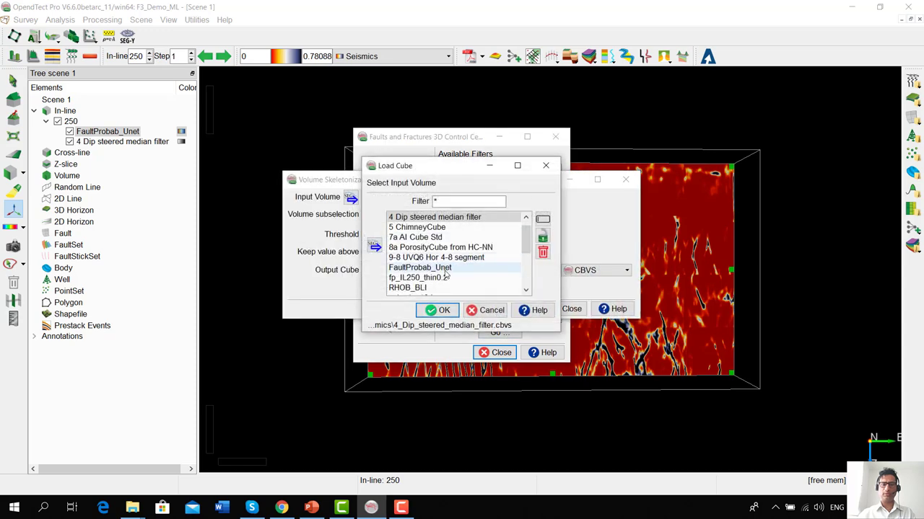
left_click(446, 268)
left_click(441, 311)
left_click(398, 238)
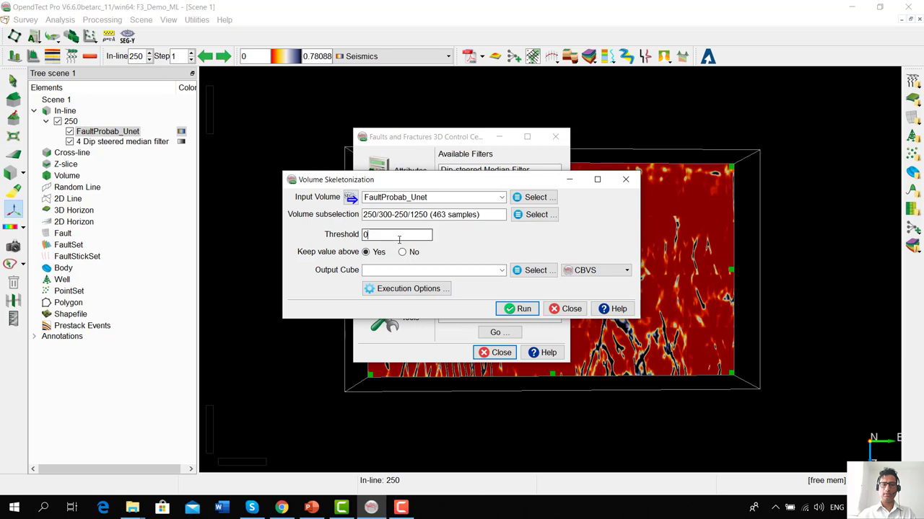
type(".2")
- Name the output cube FaultProbab_Unet_thinned and run the volume skeletonization
left_click(399, 270)
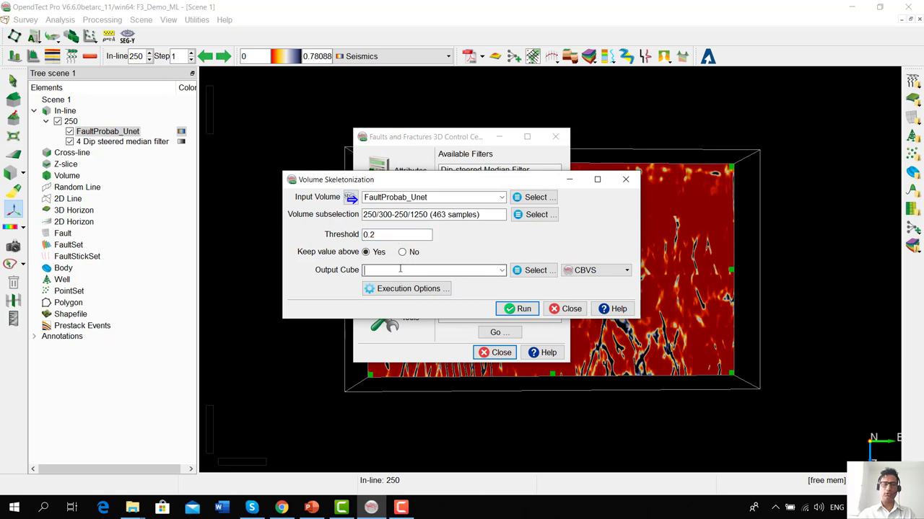
double_click(396, 197)
key("ctrl+c")
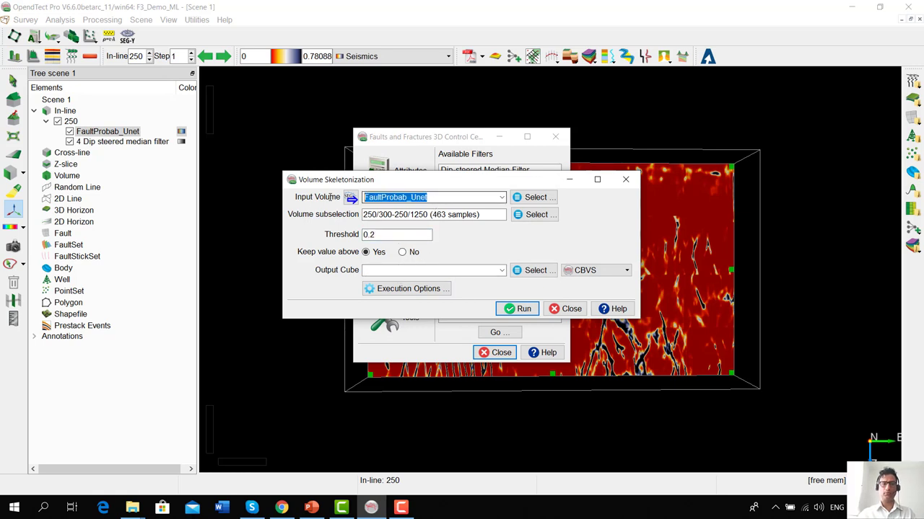
left_click(375, 270)
key("ctrl+v")
type("_thi")
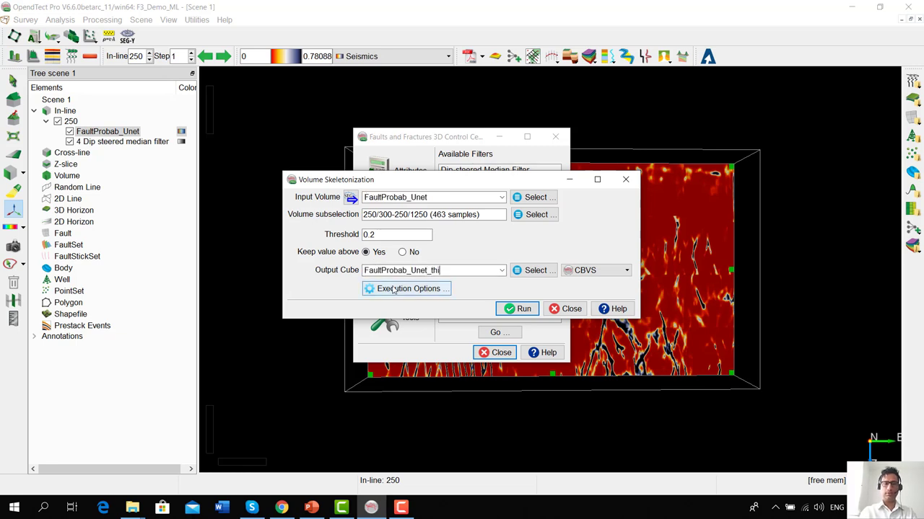
type("nned")
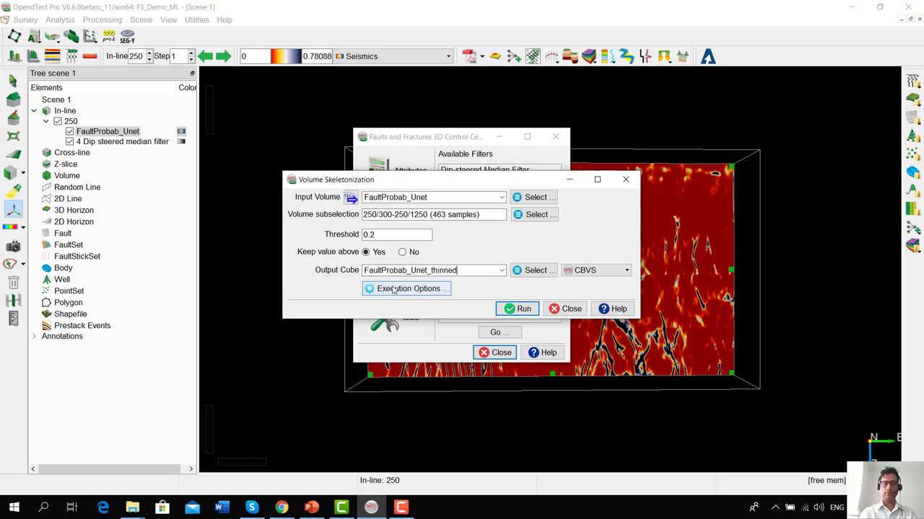
left_click(520, 310)
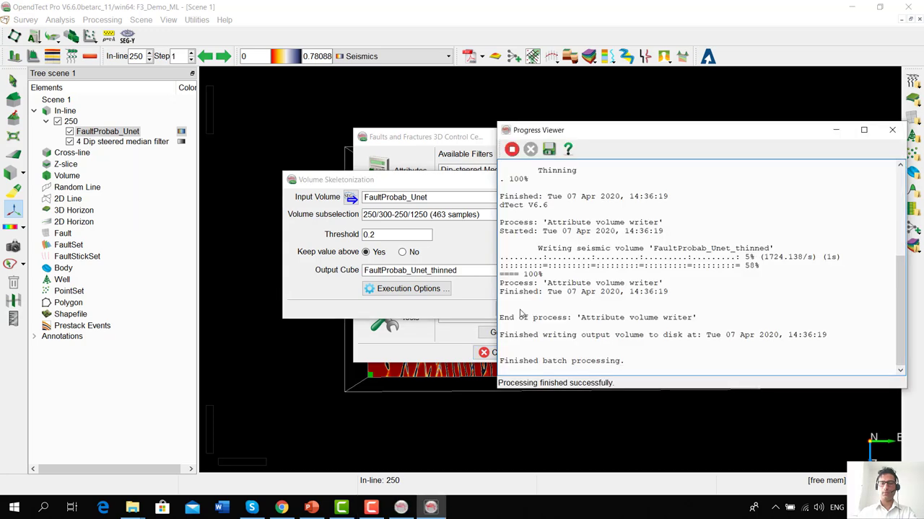
- Review the batch log, then close the Progress Viewer, the Volume Skeletonization dialog and the Faults and Fractures control center
mouse_move(608, 136)
left_mouse_down()
mouse_move(625, 144)
mouse_move(598, 143)
left_mouse_up()
scroll(642, 324, "up", 2)
scroll(642, 325, "down", 2)
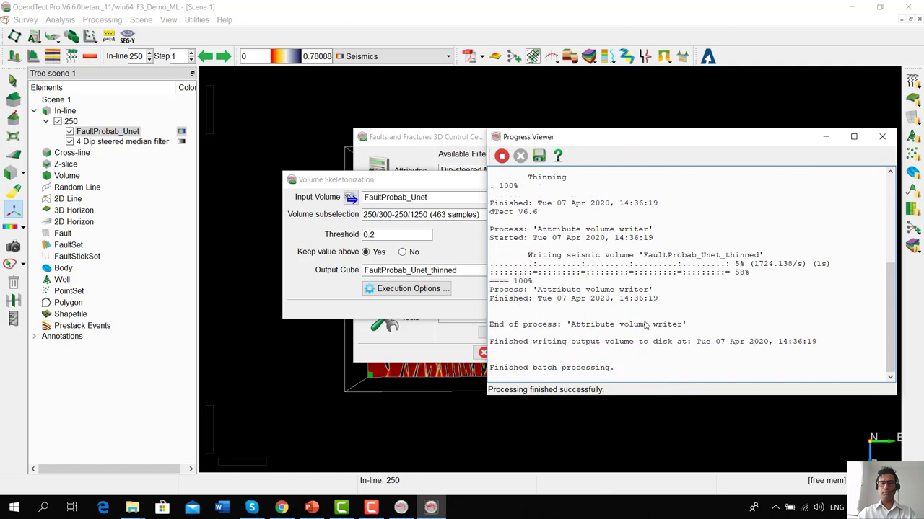
left_click(501, 156)
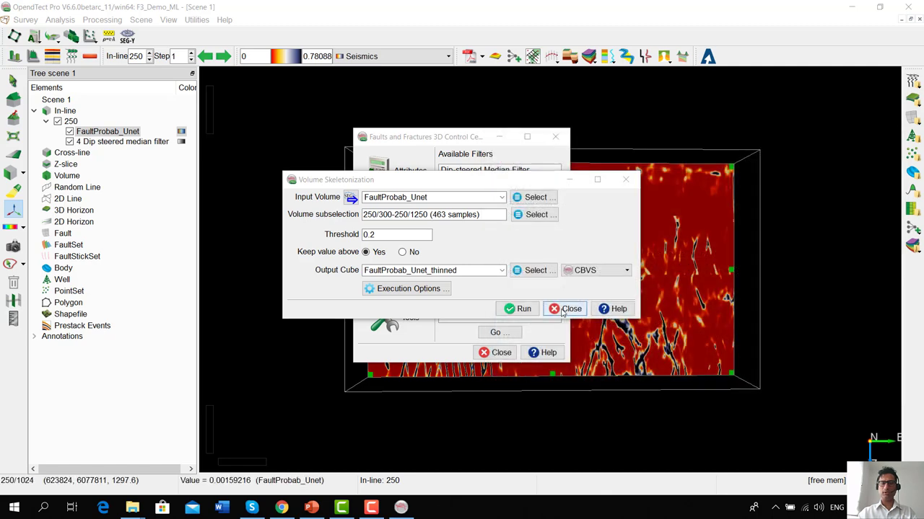
left_click(505, 353)
left_click(499, 352)
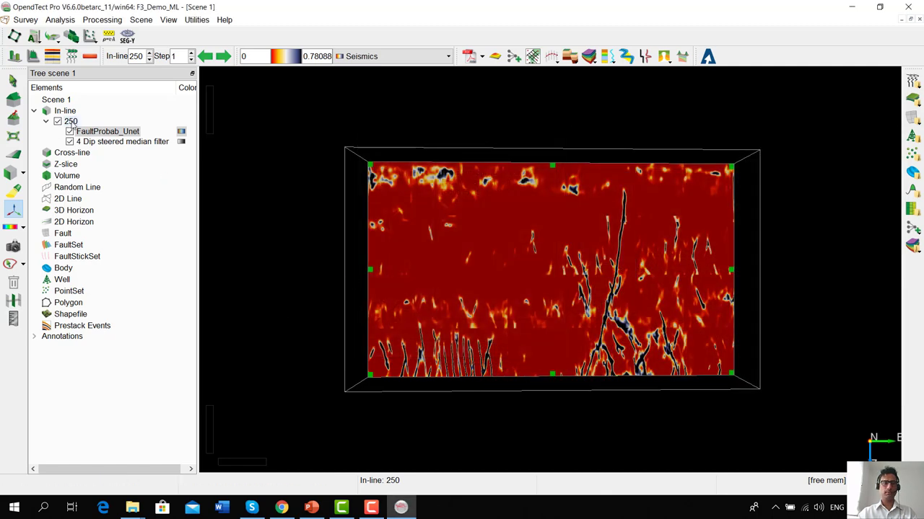
- Add the stored FaultProbab_Unet_thinned volume as an attribute layer on in-line 250, accepting the default color settings
right_click(71, 121)
mouse_move(136, 124)
left_click(217, 124)
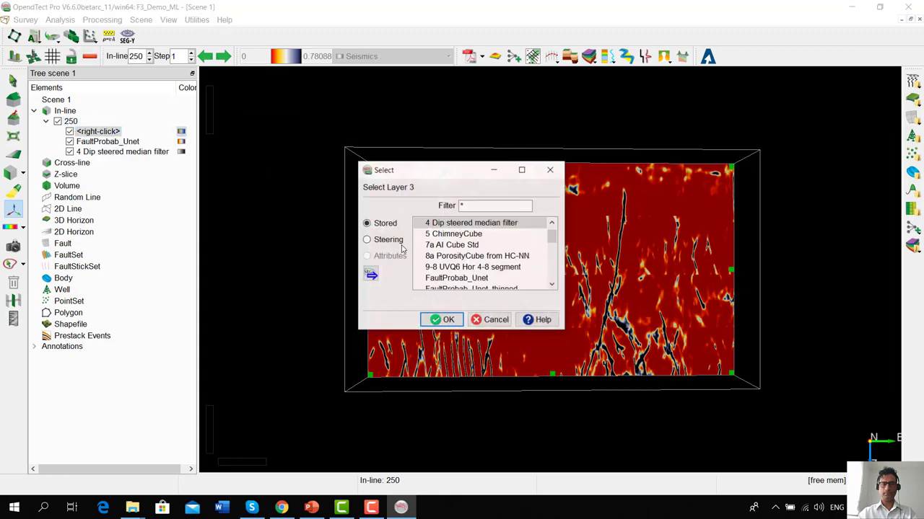
scroll(473, 282, "down", 2)
scroll(514, 234, "up", 1)
left_click(508, 256)
left_click(442, 321)
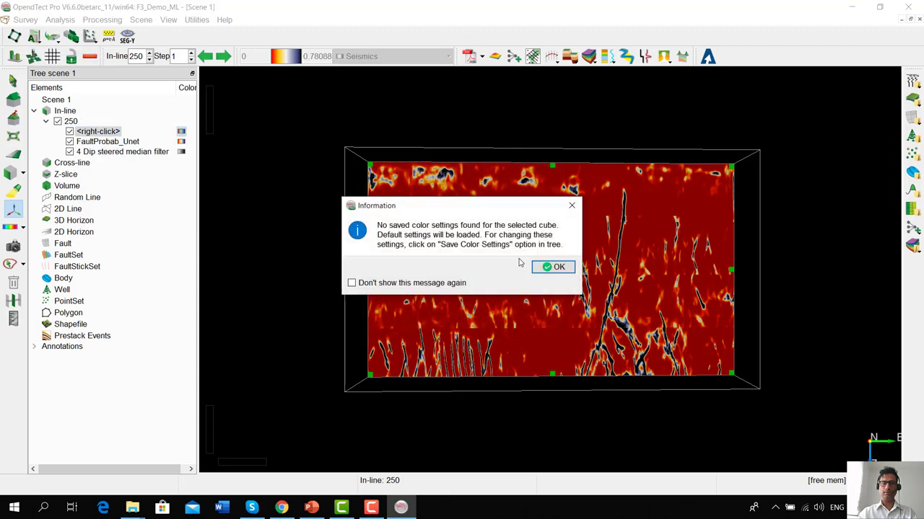
left_click(549, 267)
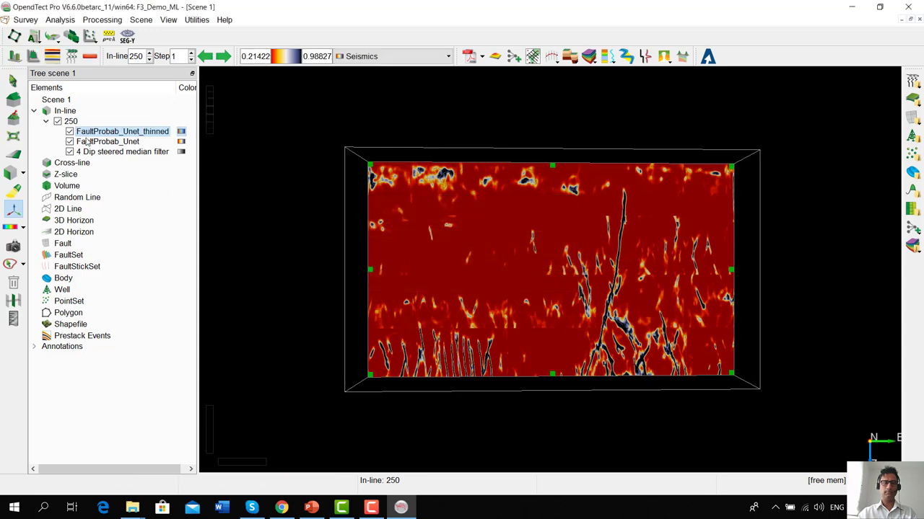
- Hide the unthinned FaultProbab_Unet layer and apply the Chimney color table to the thinned fault layer
left_click(70, 142)
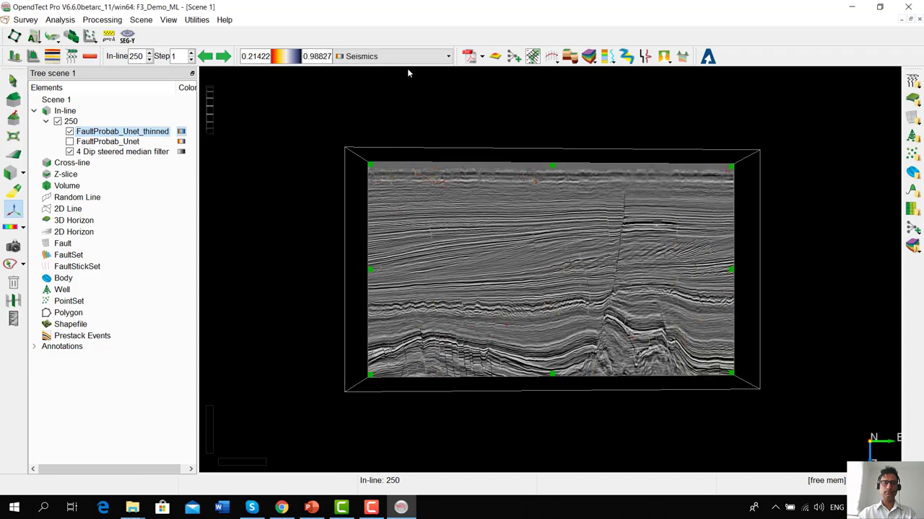
left_click(382, 57)
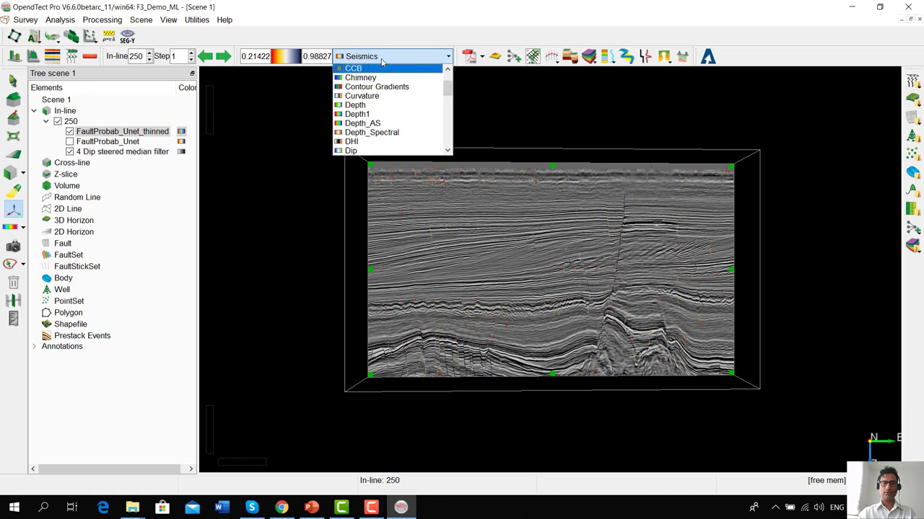
left_click(360, 77)
- Set the thinned fault layer's color range from 0 to 0.2 and inspect the faults over the seismic
double_click(267, 56)
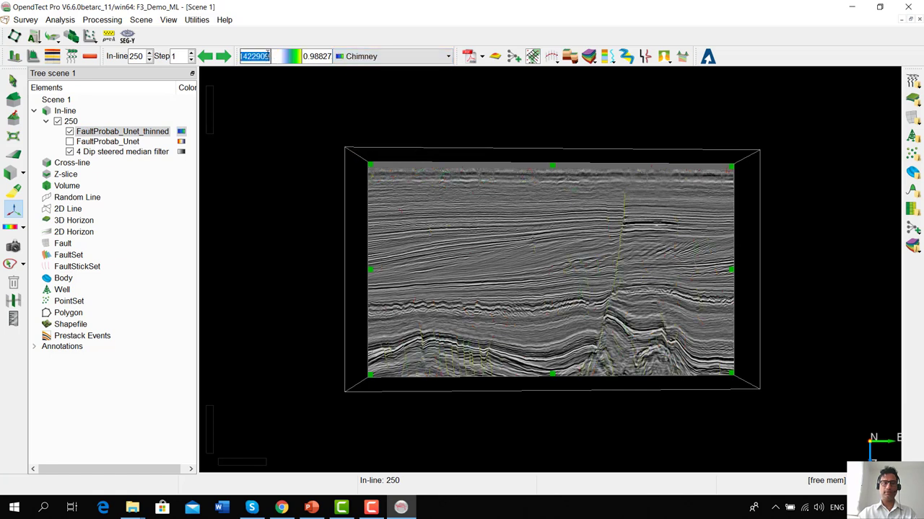
type("0.")
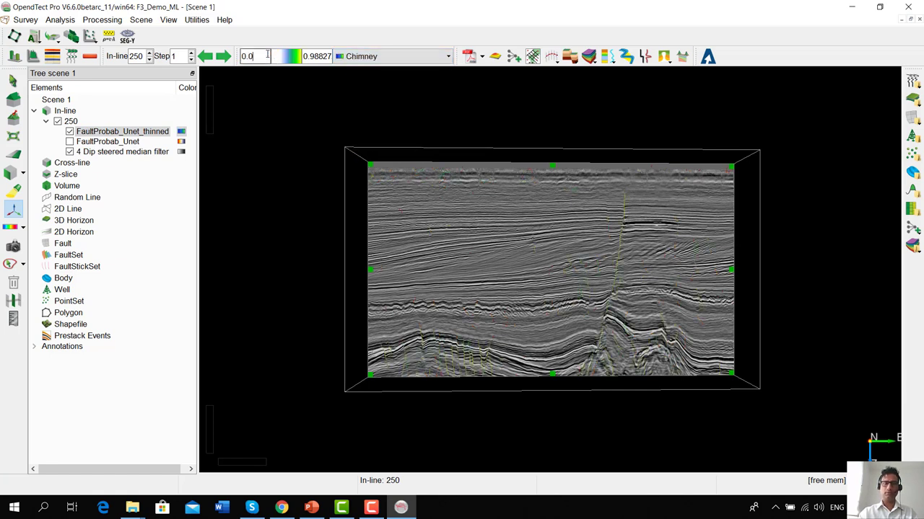
double_click(307, 56)
type("0.2")
key("Return")
scroll(510, 326, "up", 3)
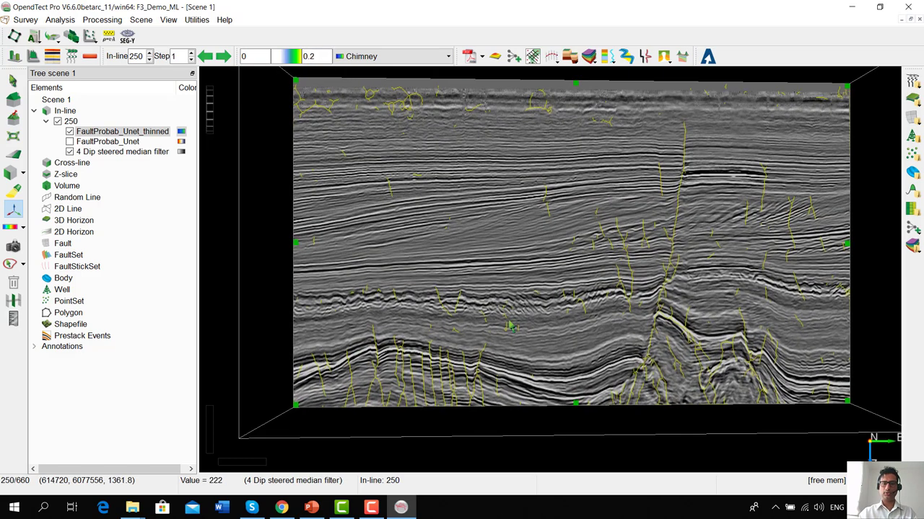
left_click_drag(510, 326, 410, 338)
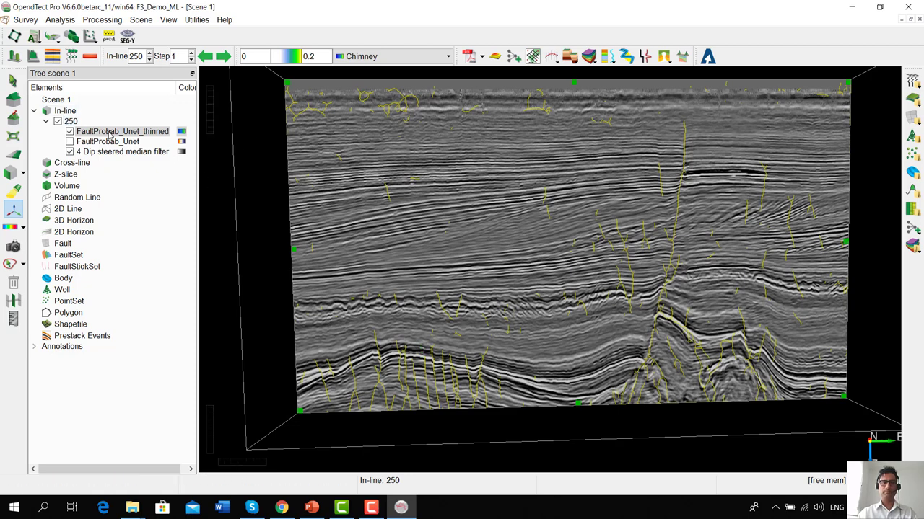
- Add the stored TFL volume's Fault Likelihood Thinned component as another attribute layer on in-line 250
right_click(75, 123)
mouse_move(173, 130)
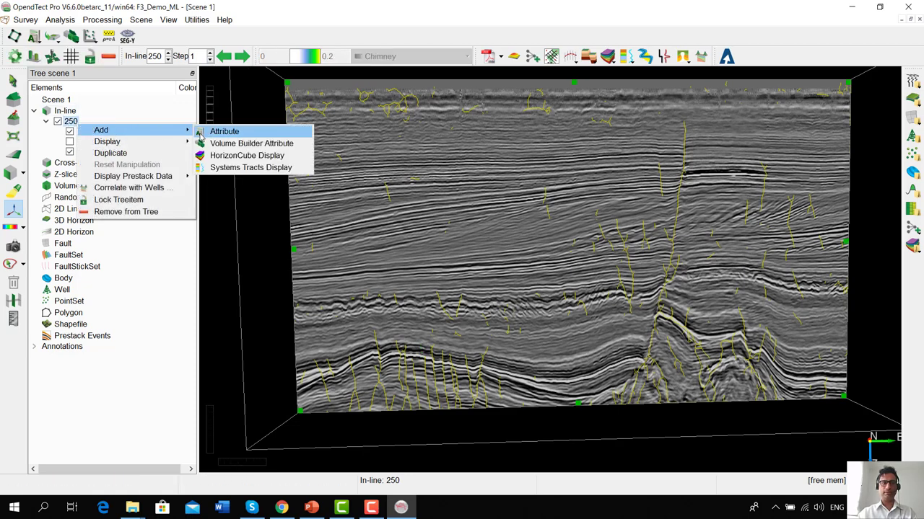
left_click(206, 132)
scroll(491, 278, "down", 3)
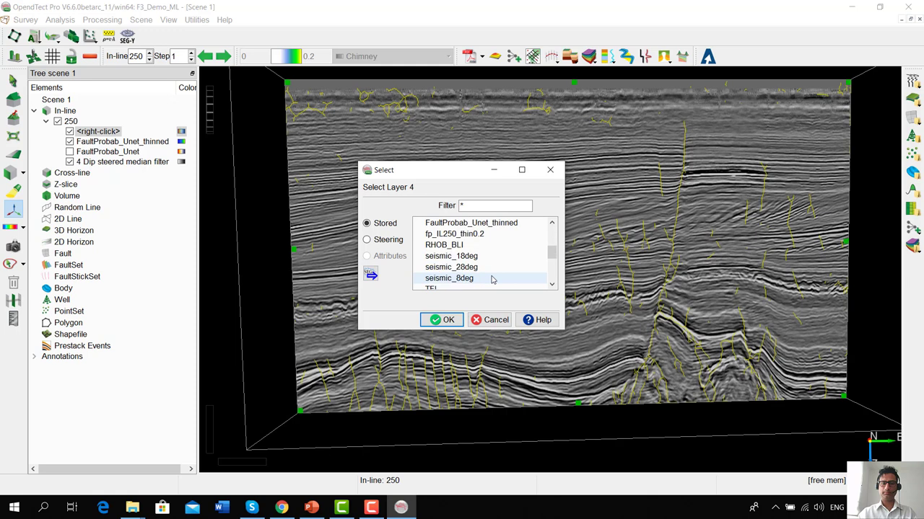
scroll(492, 280, "down", 1)
left_click(465, 256)
left_click(451, 299)
left_click(450, 320)
left_click(440, 321)
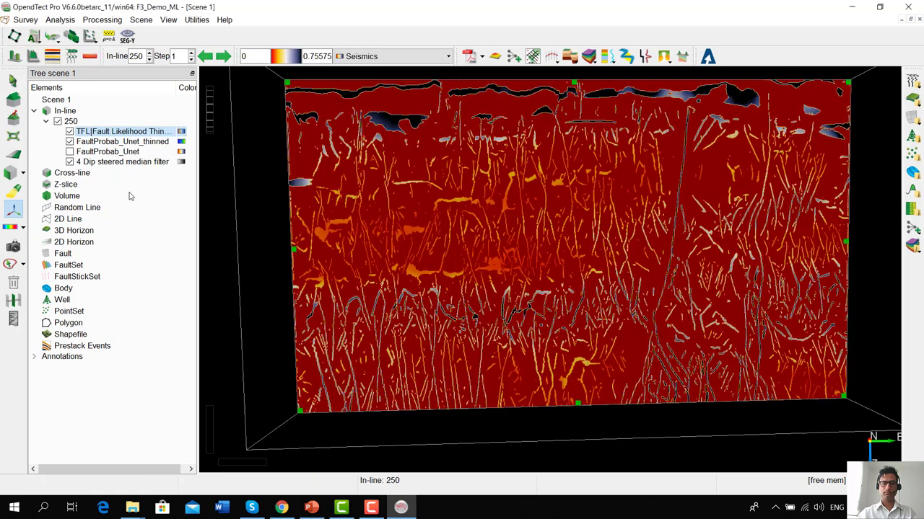
- Hide the FaultProbab_Unet_thinned layer and apply the Chimney color table to the thinned fault likelihood layer
left_click(70, 141)
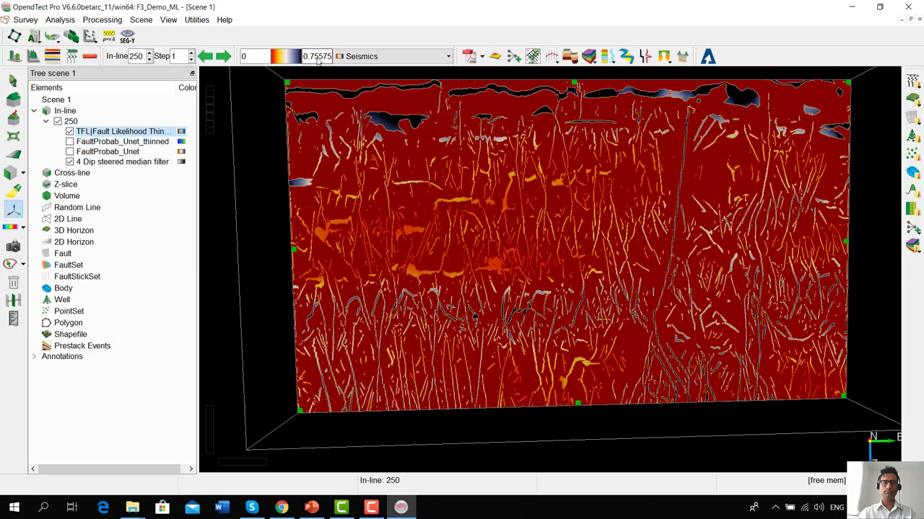
left_click(355, 57)
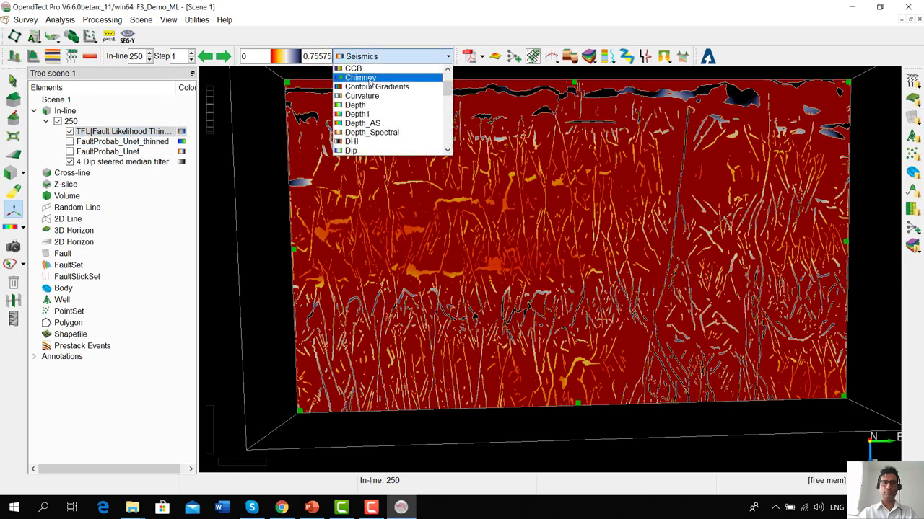
left_click(361, 78)
- Set the upper limit of the thinned fault likelihood layer's color range to 0.5
double_click(316, 56)
type("0.0")
key("BackSpace")
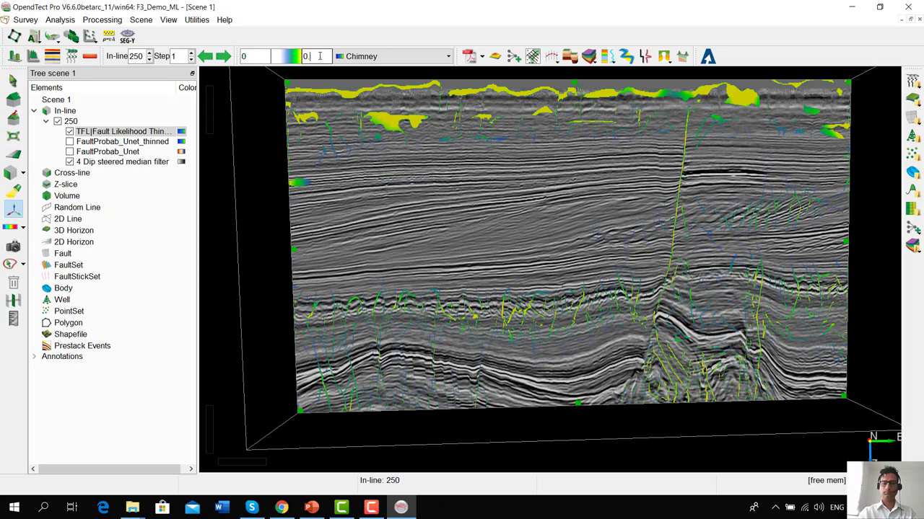
key("Return")
- Inspect the thinned fault likelihood over the seismic and swap it for the FaultProbab_Unet_thinned layer to compare the faults
scroll(505, 339, "up", 3)
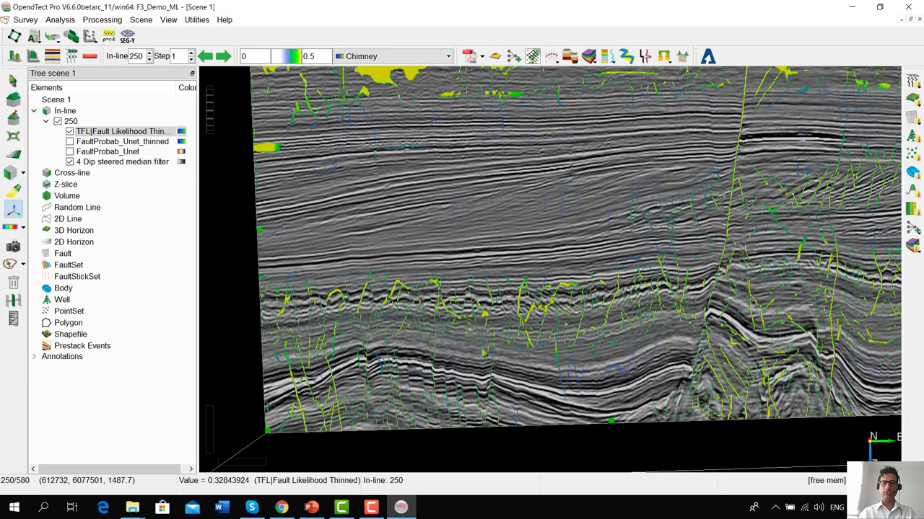
scroll(448, 272, "down", 1)
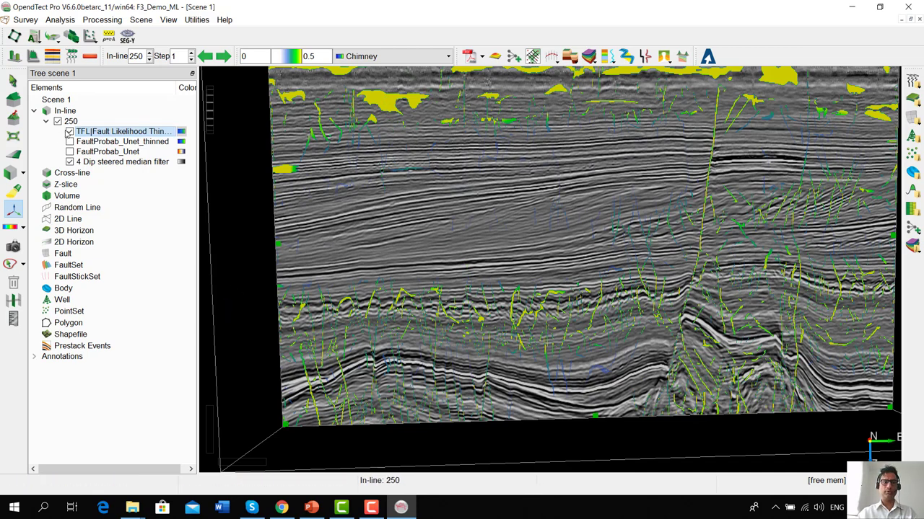
left_click(69, 132)
left_click(69, 142)
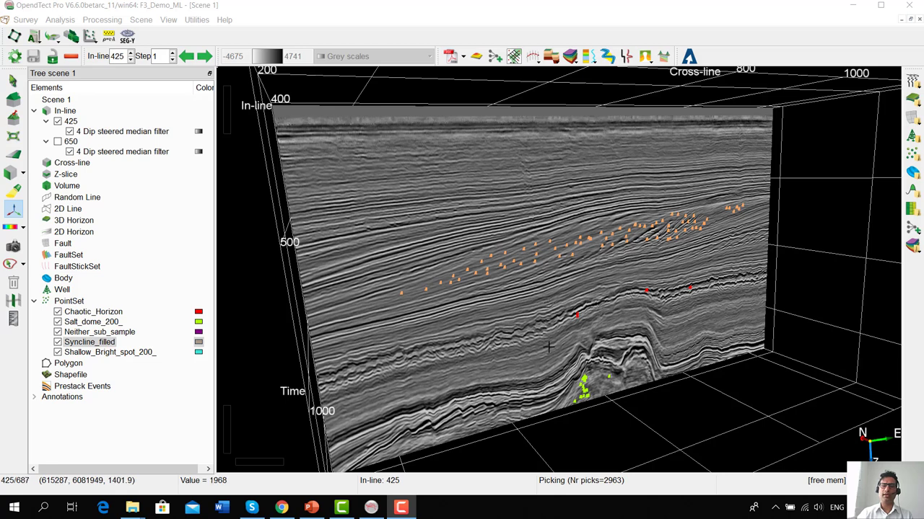
- Open the Machine Learning Control Center and start the 3D seismic workflow Seismic bodies (supervised 3D)
left_click(68, 20)
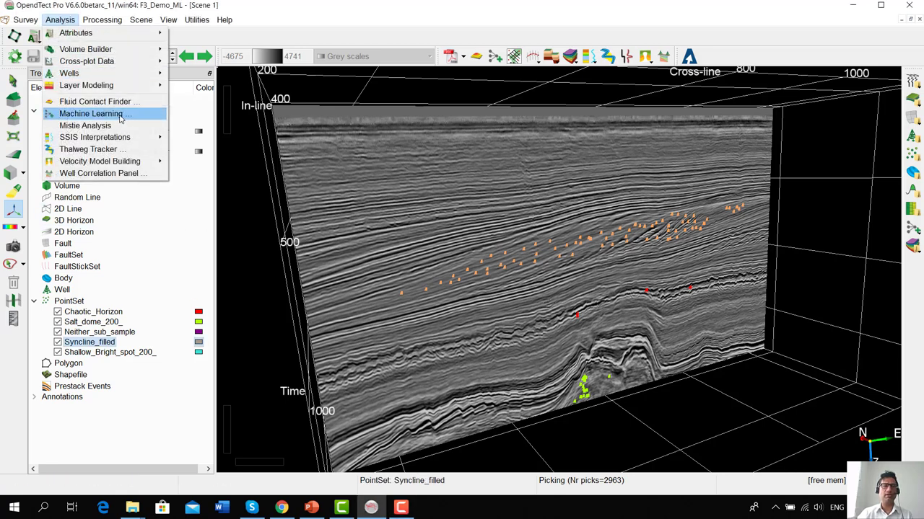
left_click(120, 116)
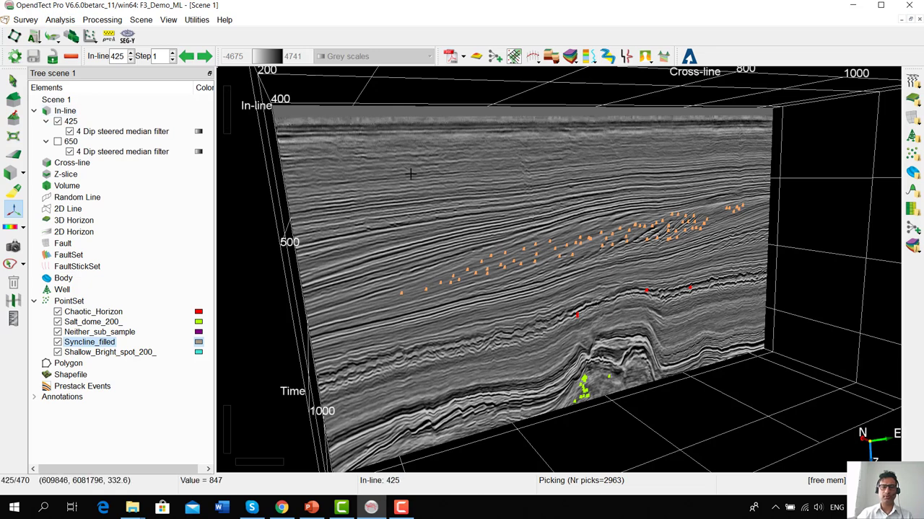
left_click(433, 245)
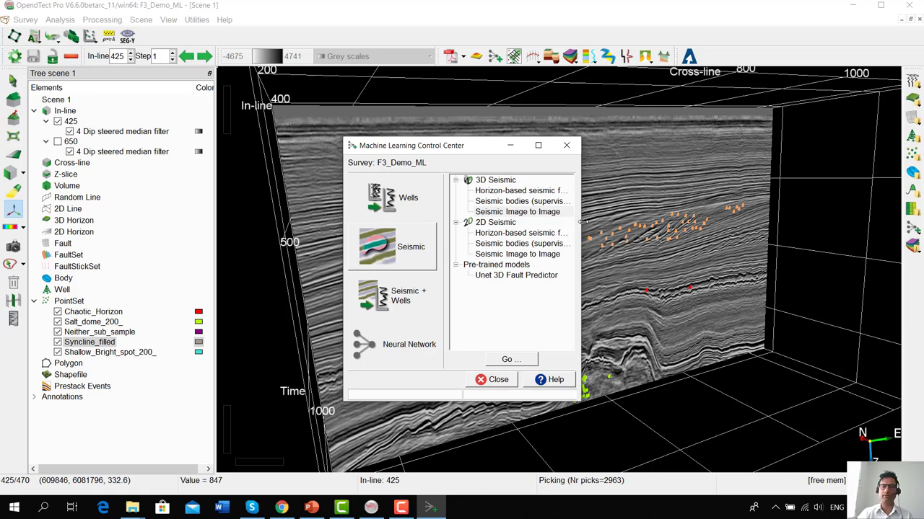
left_click_drag(580, 221, 702, 222)
left_click(609, 201)
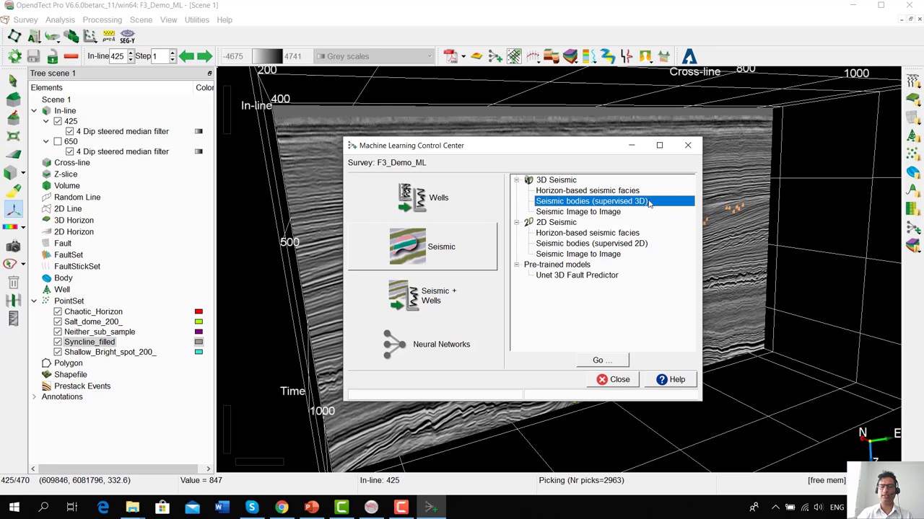
left_click(602, 361)
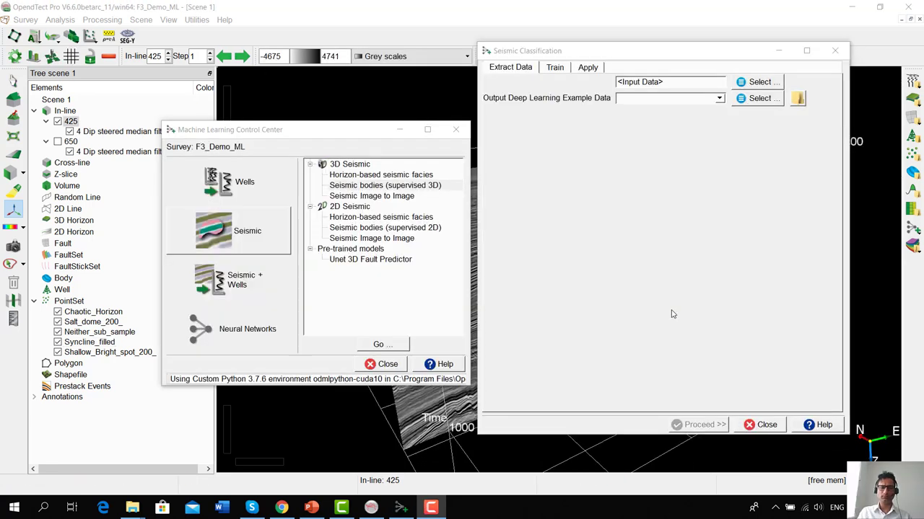
- After looking over the training and application stages, open the class definition for the data extraction input
left_click(624, 251)
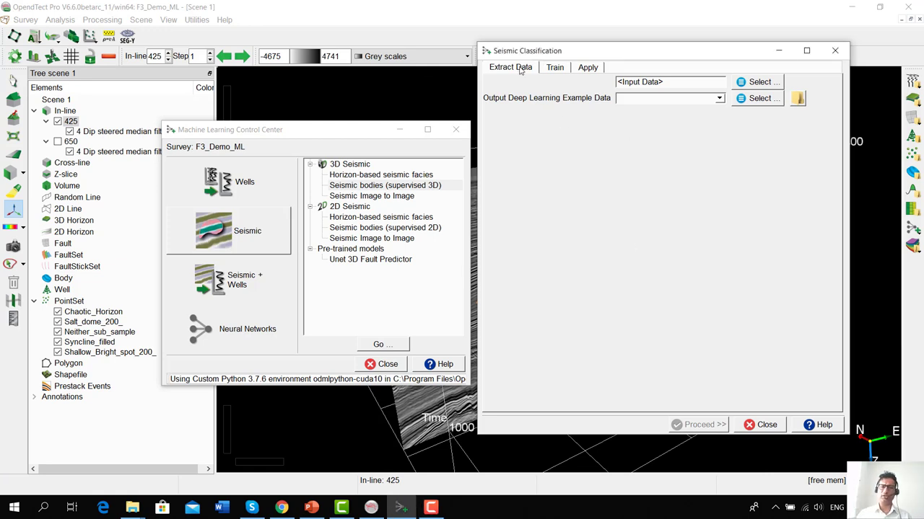
left_click(553, 68)
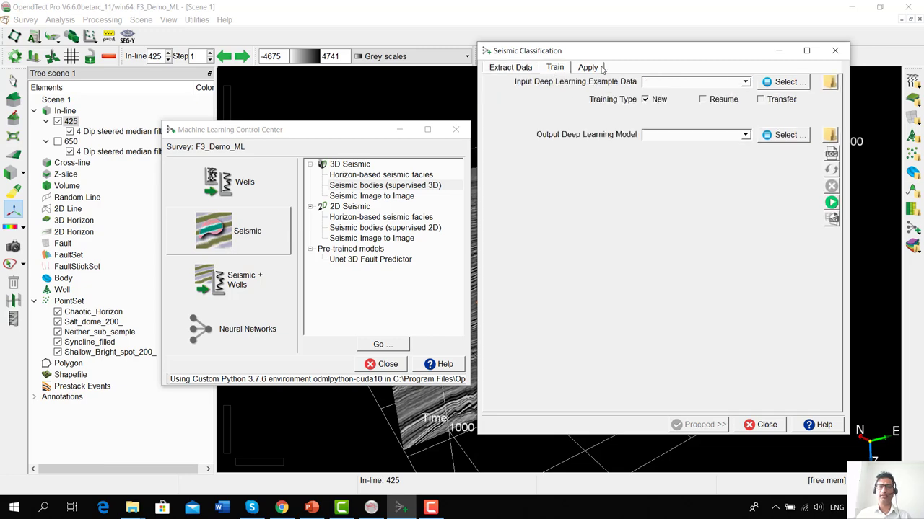
left_click(590, 68)
left_click(530, 68)
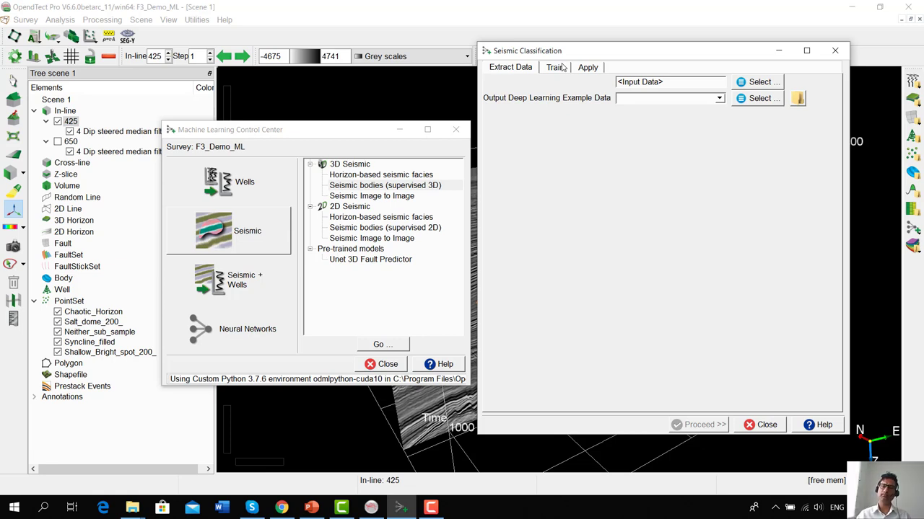
left_click(760, 82)
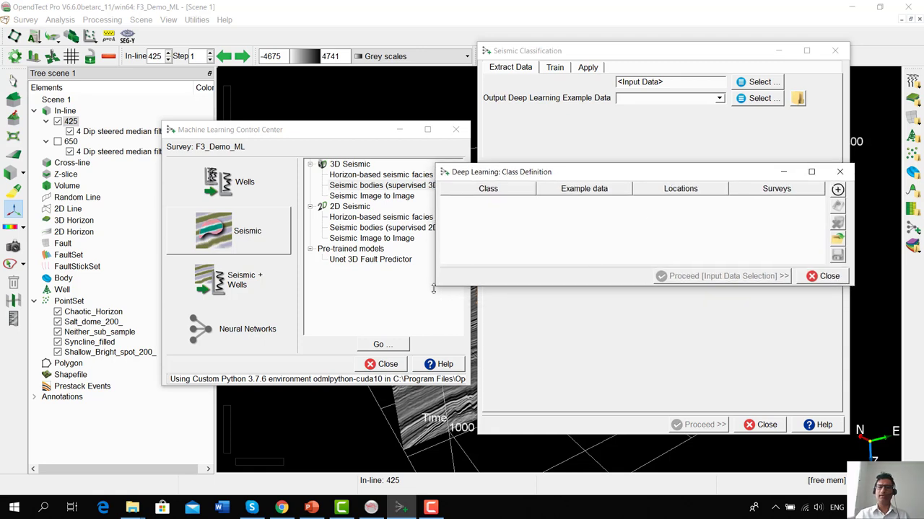
left_click_drag(441, 287, 440, 298)
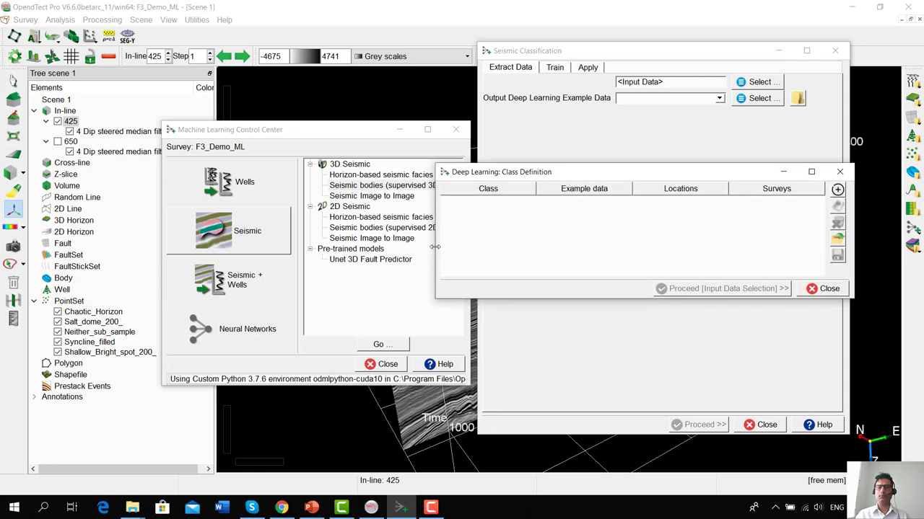
left_click_drag(435, 247, 393, 247)
left_click_drag(601, 178, 621, 174)
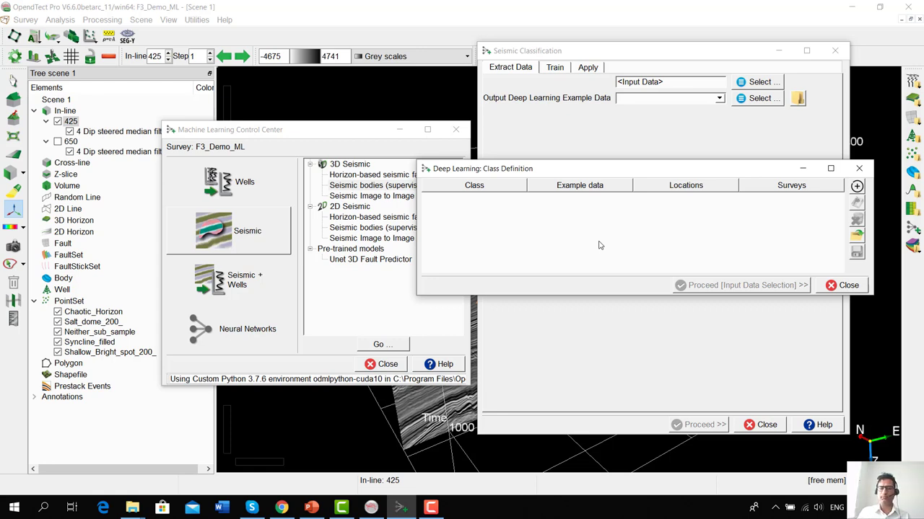
- Load the saved "5 class definition - seismic facies example" and enlarge the class definition window to show all classes
left_click(858, 237)
left_click(674, 198)
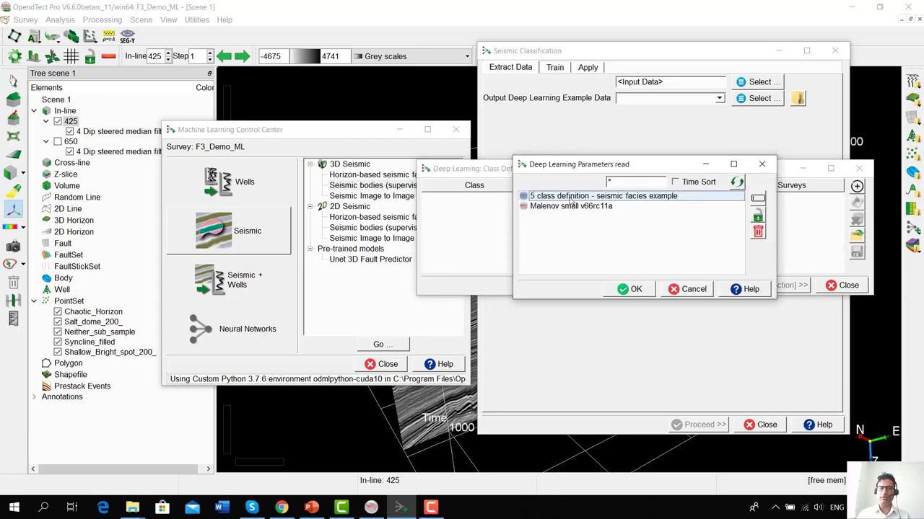
left_click(632, 290)
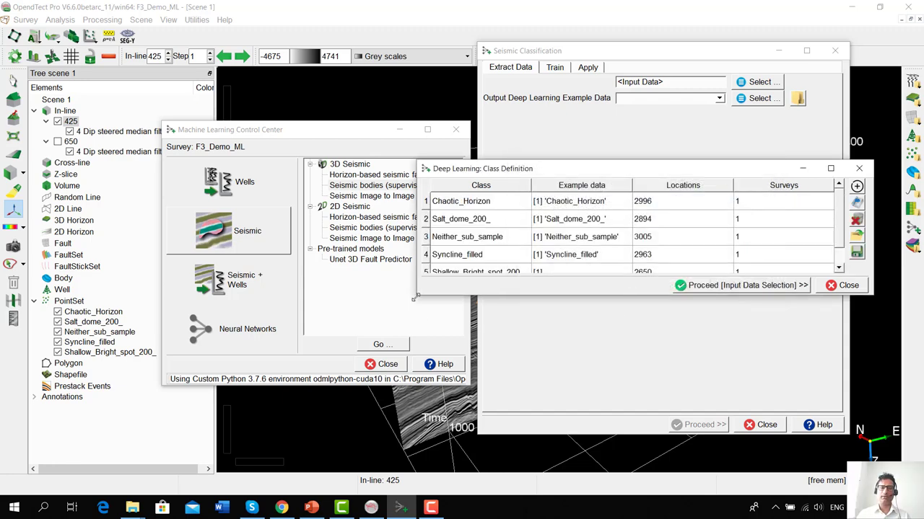
left_click_drag(408, 301, 310, 347)
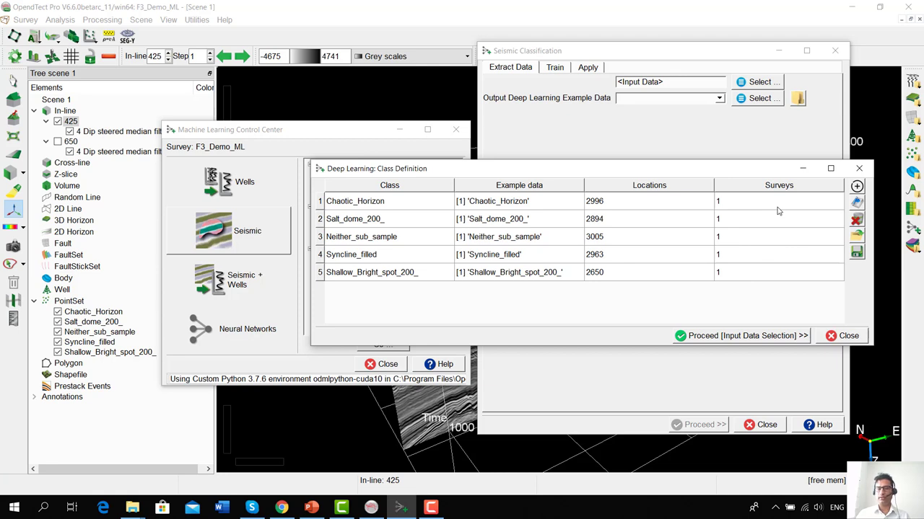
- Proceed to input data selection and choose the 4 Dip steered median filter volume as the seismic for prediction
left_click(715, 336)
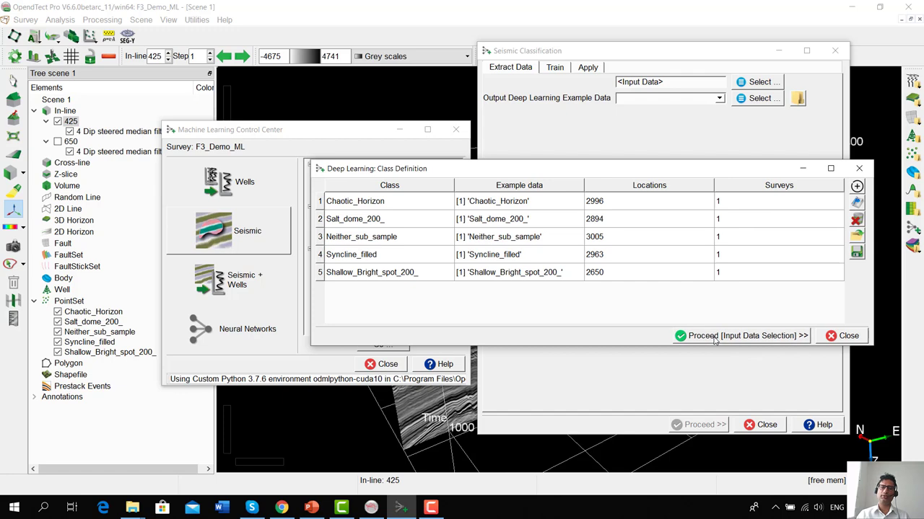
left_click_drag(511, 177, 553, 61)
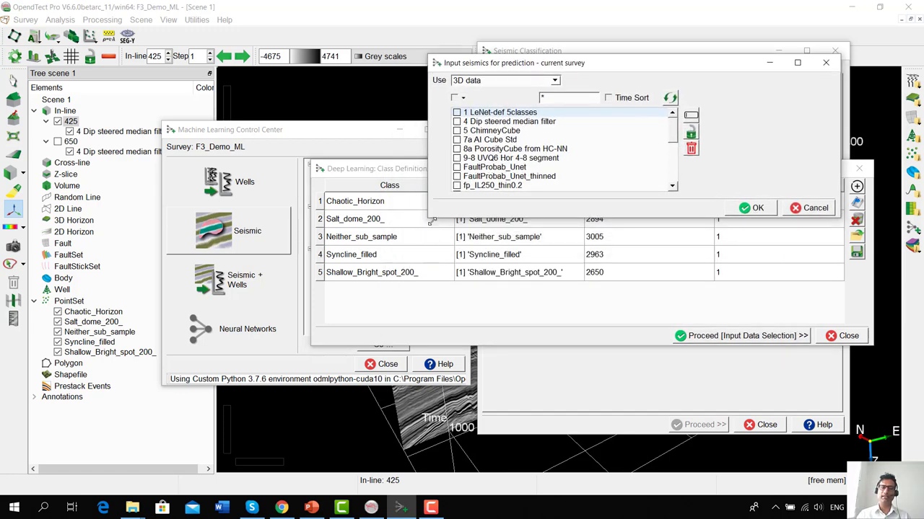
left_click_drag(431, 221, 339, 284)
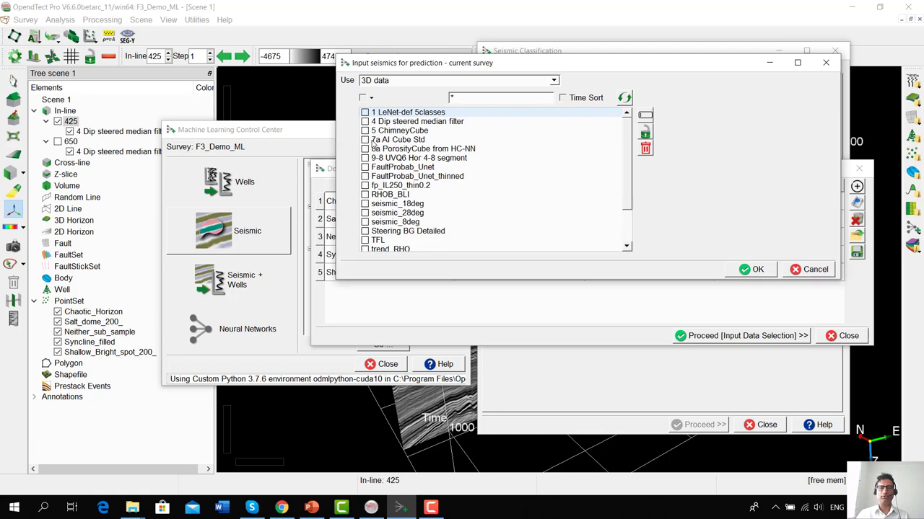
left_click(365, 122)
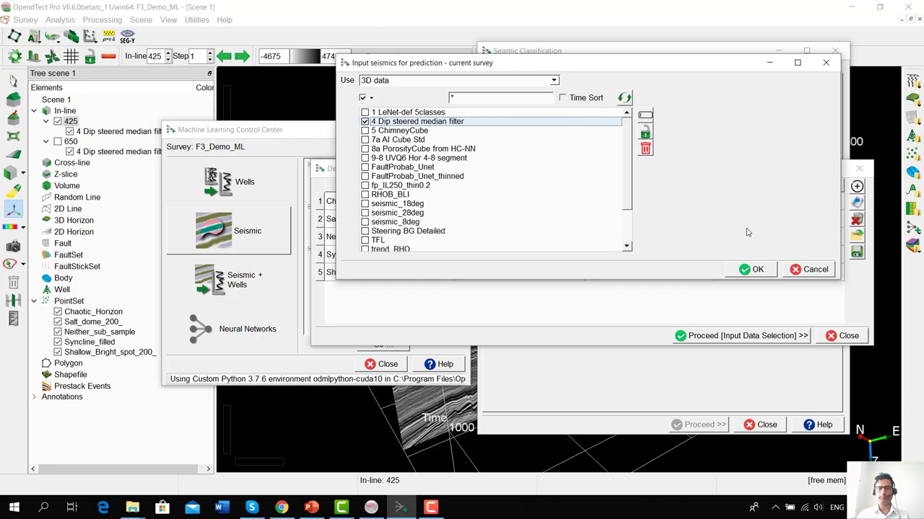
left_click(754, 269)
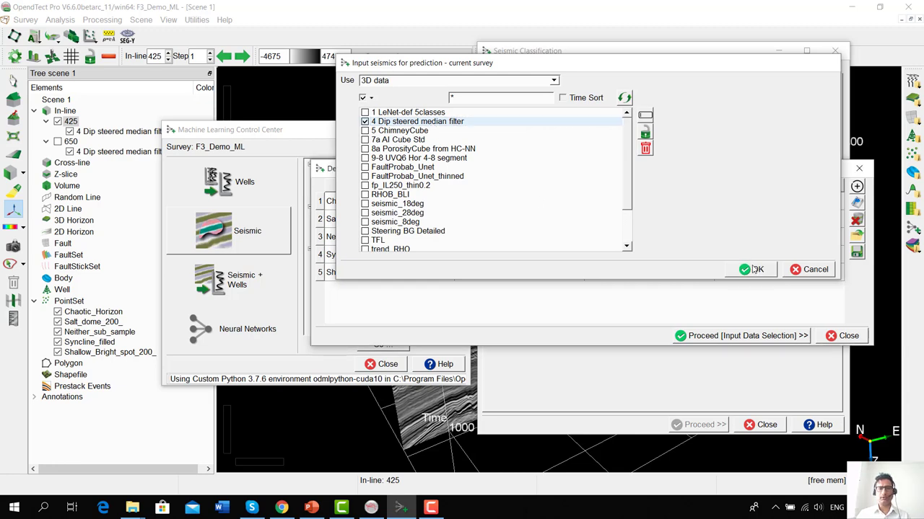
- Name the output deep learning example data 5classes_exampledata and run the extraction with the default stepouts
left_click_drag(609, 197, 625, 129)
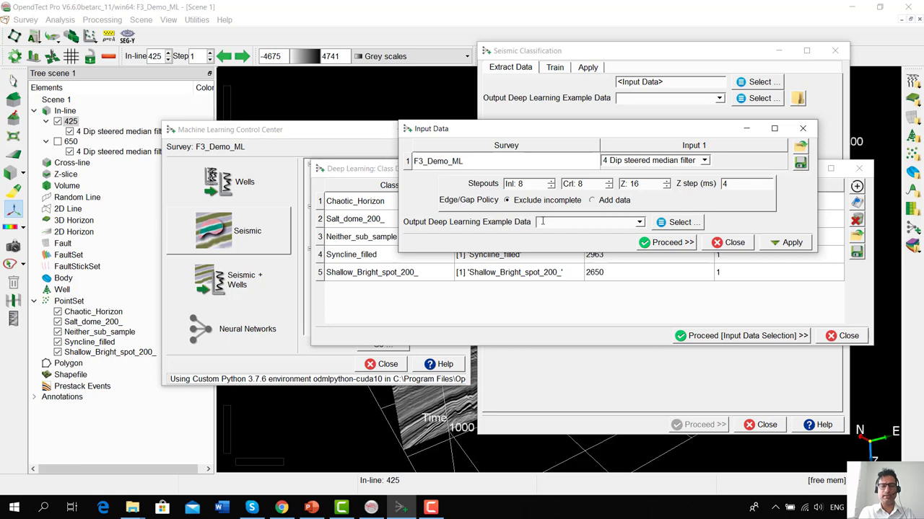
type("5classes")
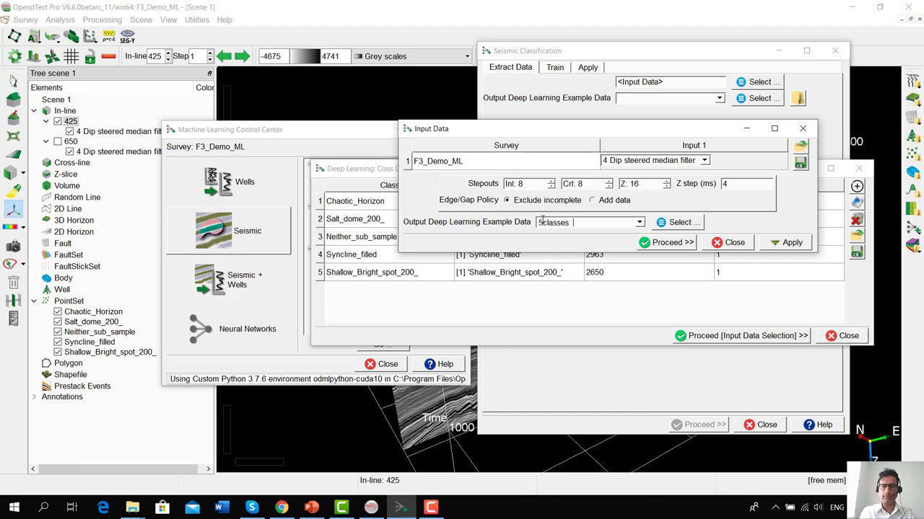
type(" exampledata")
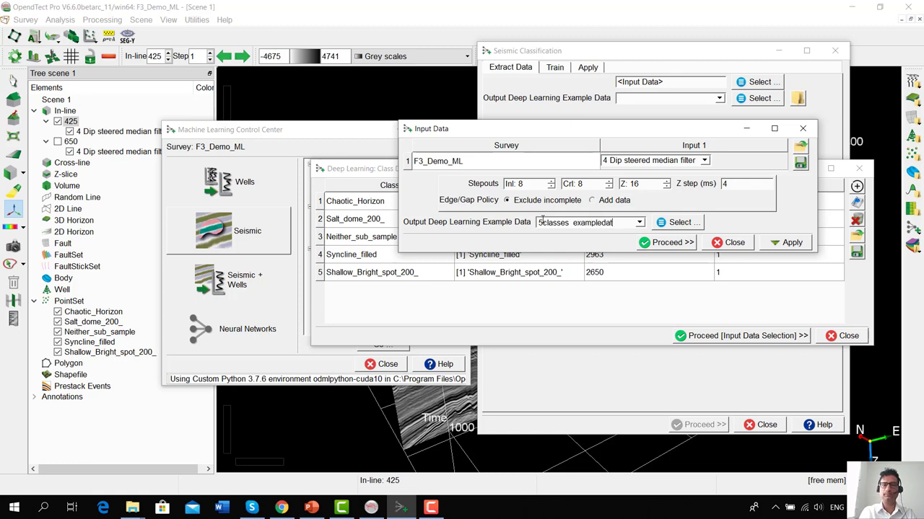
left_click(681, 248)
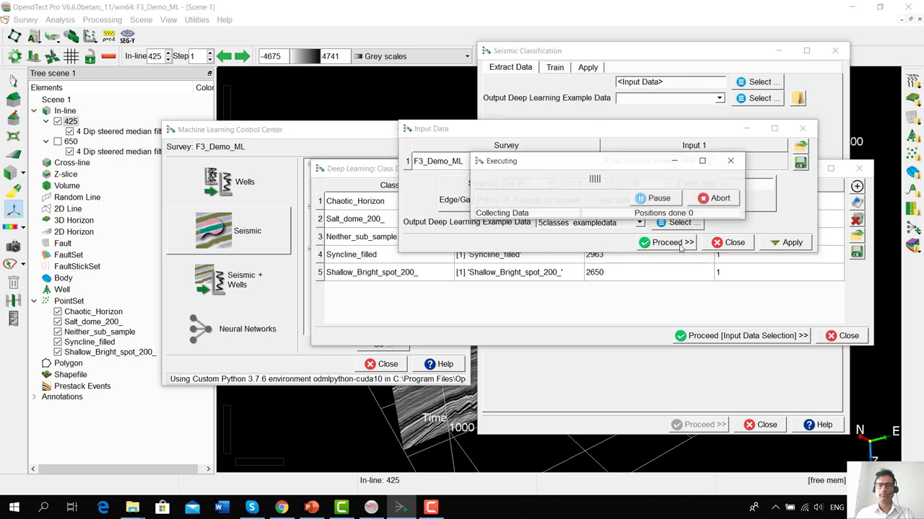
left_click_drag(636, 159, 635, 292)
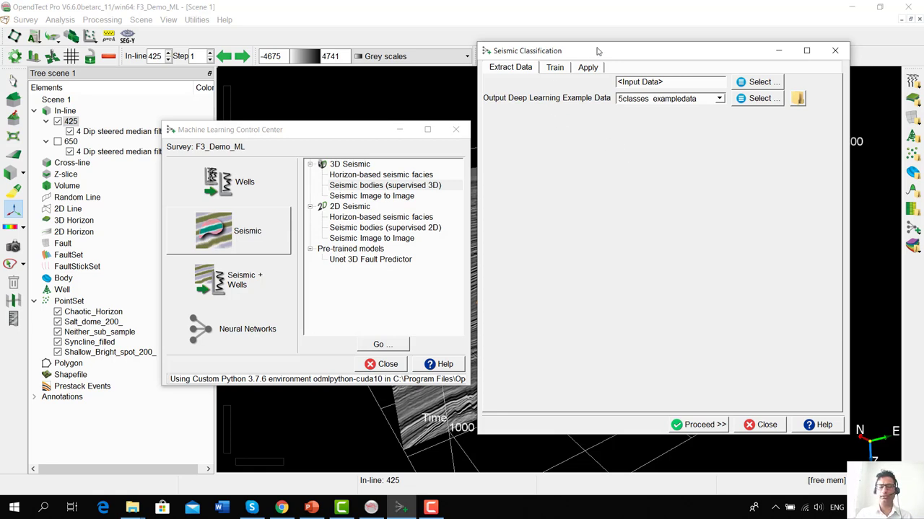
- Go to the training stage and review the machine learning platform choices and the LeNet - Malenov training parameters
left_click(560, 66)
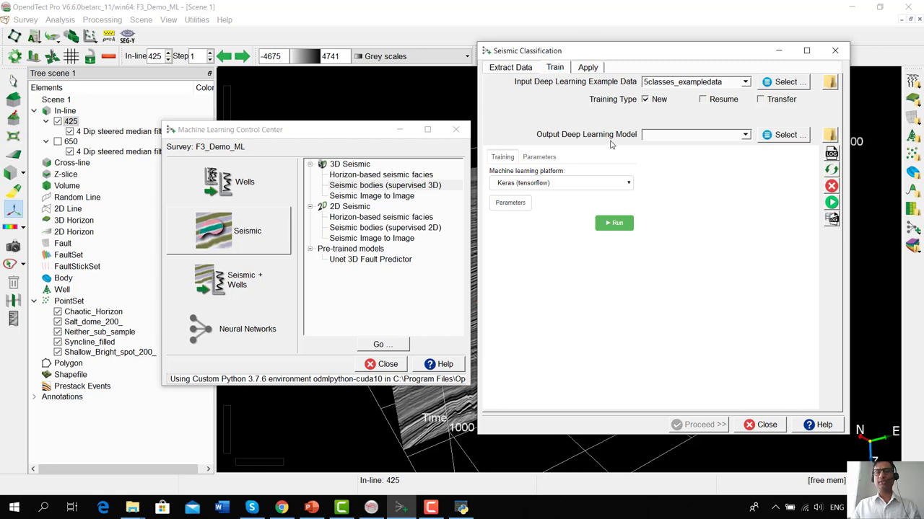
left_click(556, 184)
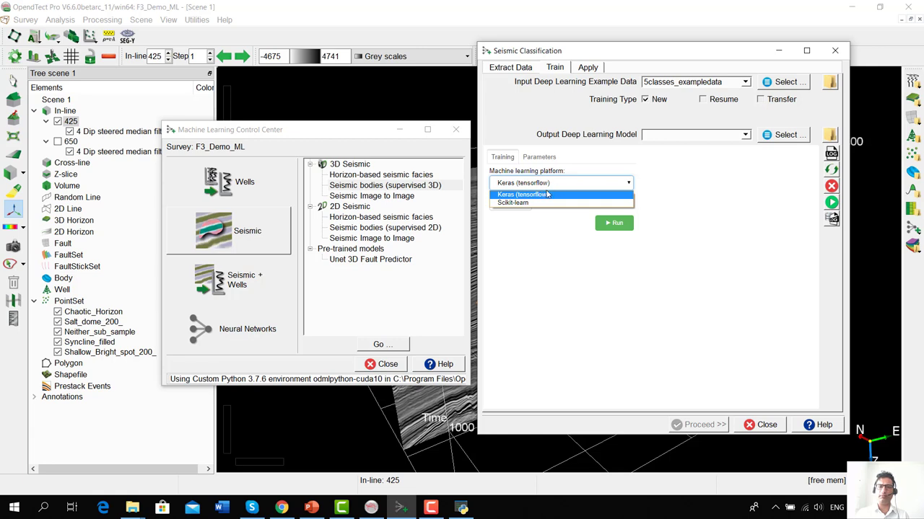
left_click(543, 161)
left_click(541, 158)
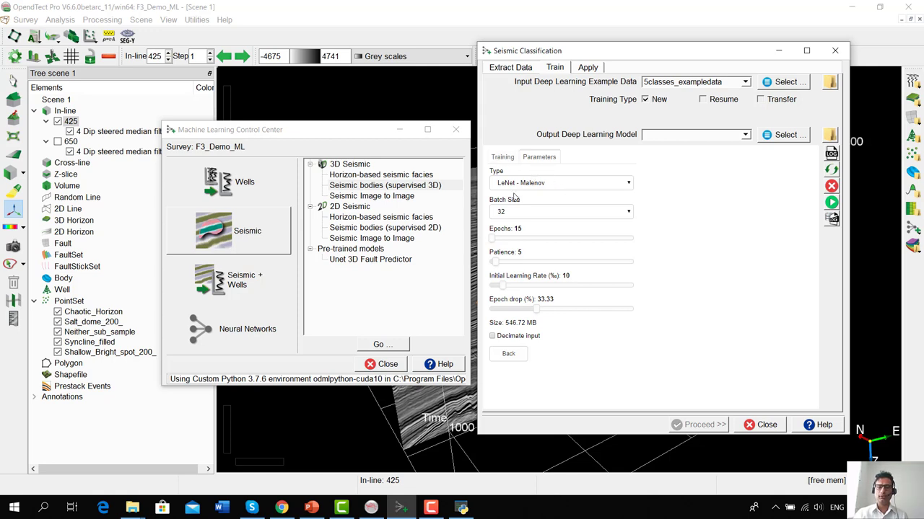
- Name the output deep learning model LeNet-default_5classes and run the training on the Keras (tensorflow) platform
left_click(503, 157)
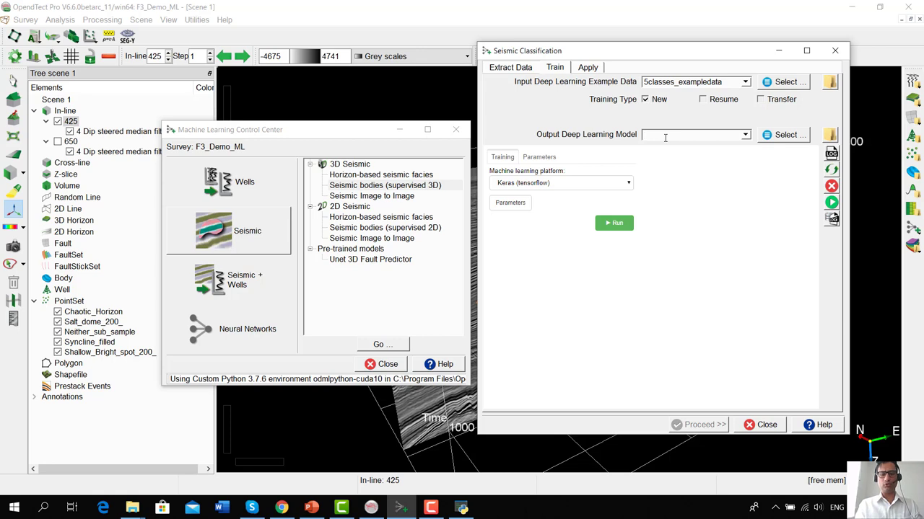
type("LeN")
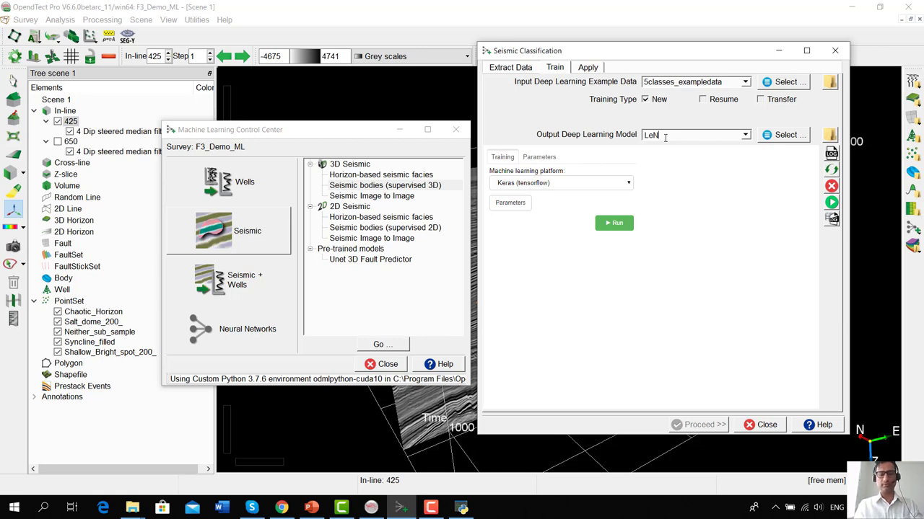
type("et-defaul")
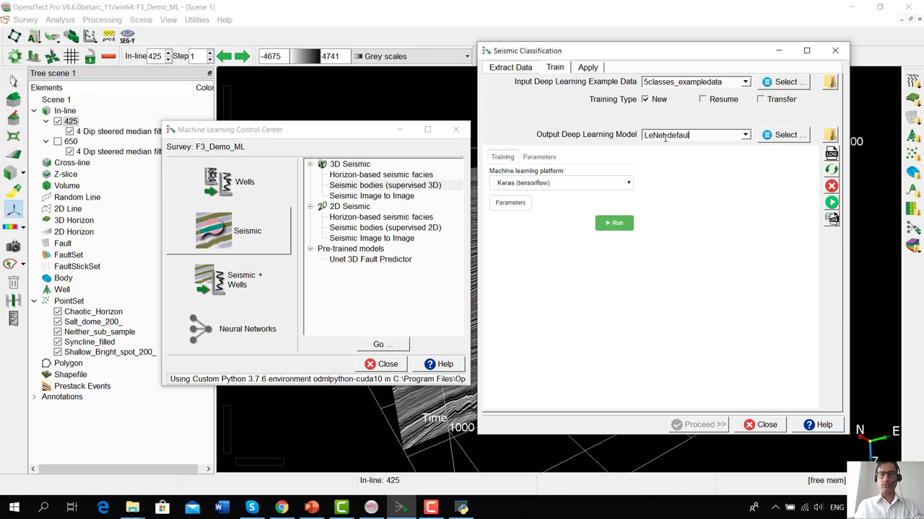
type("t 5classes")
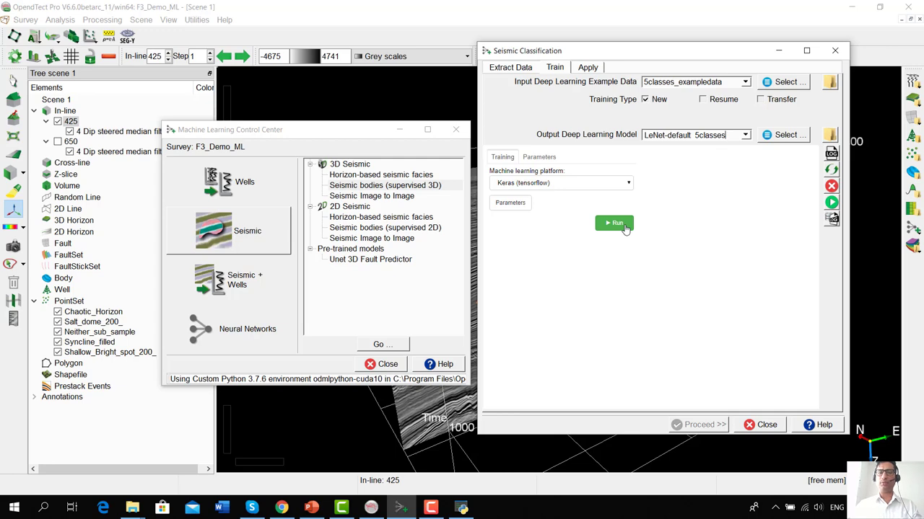
left_click(624, 226)
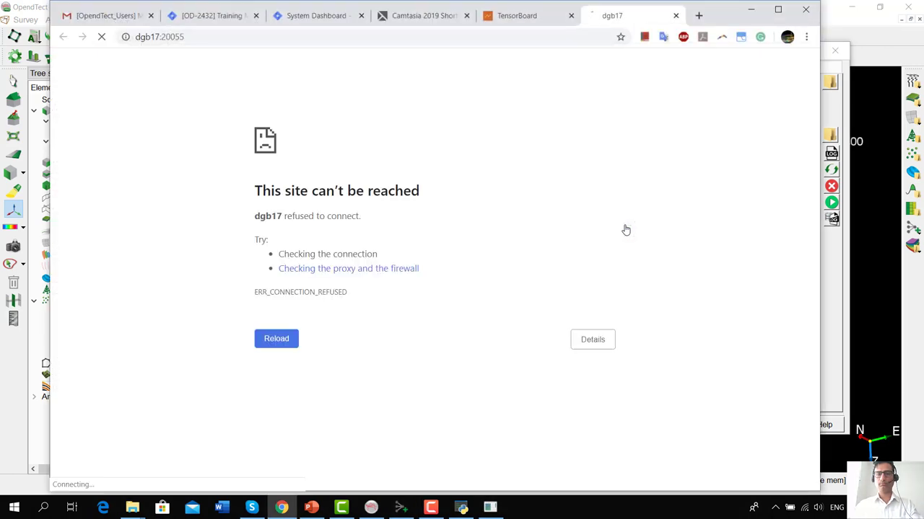
- Examine the accuracy, loss, learning rate and validation charts in TensorBoard, then minimize the browser window
left_click(554, 21)
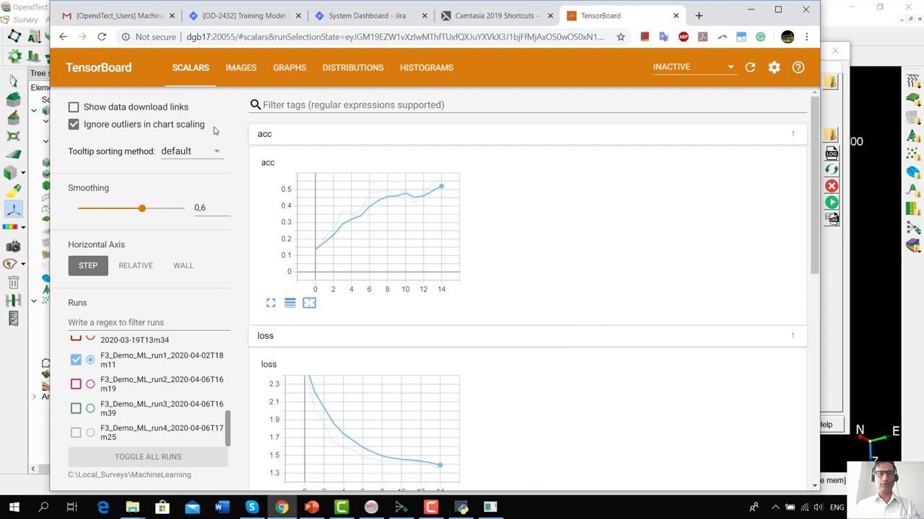
mouse_move(329, 247)
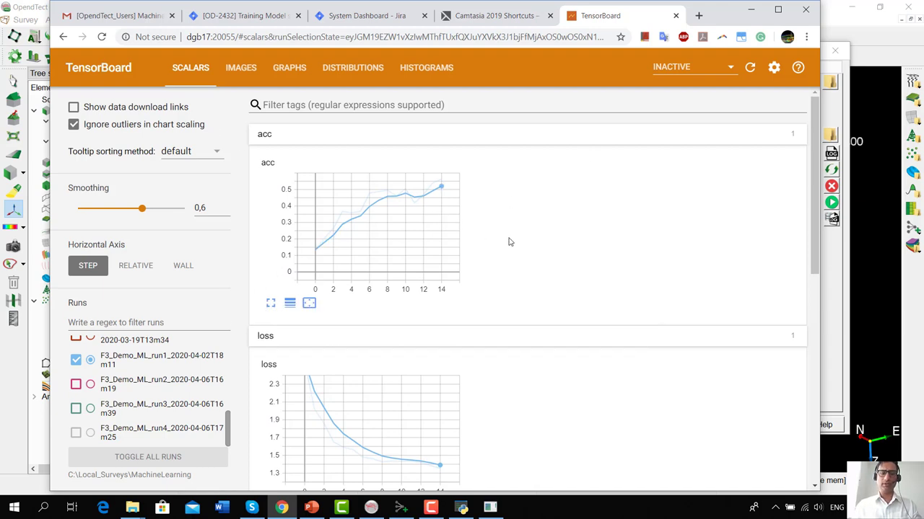
scroll(509, 241, "down", 1)
mouse_move(388, 335)
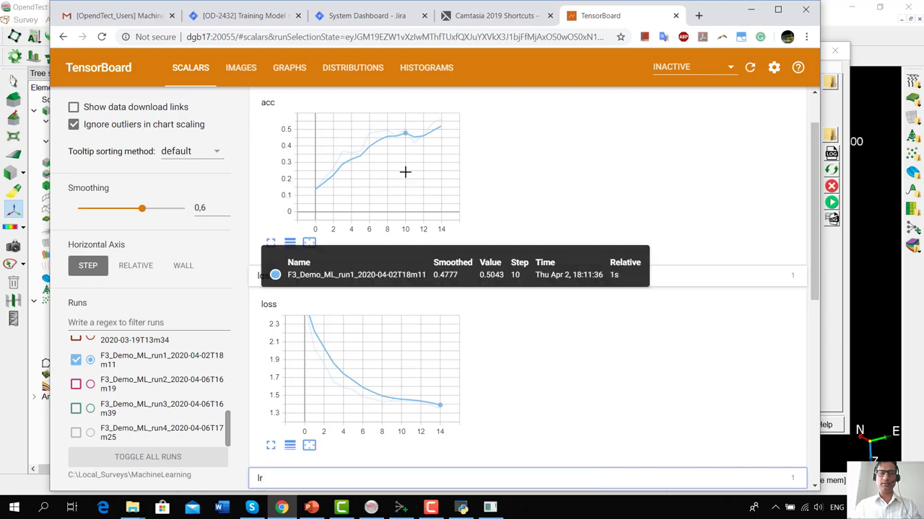
scroll(380, 357, "down", 4)
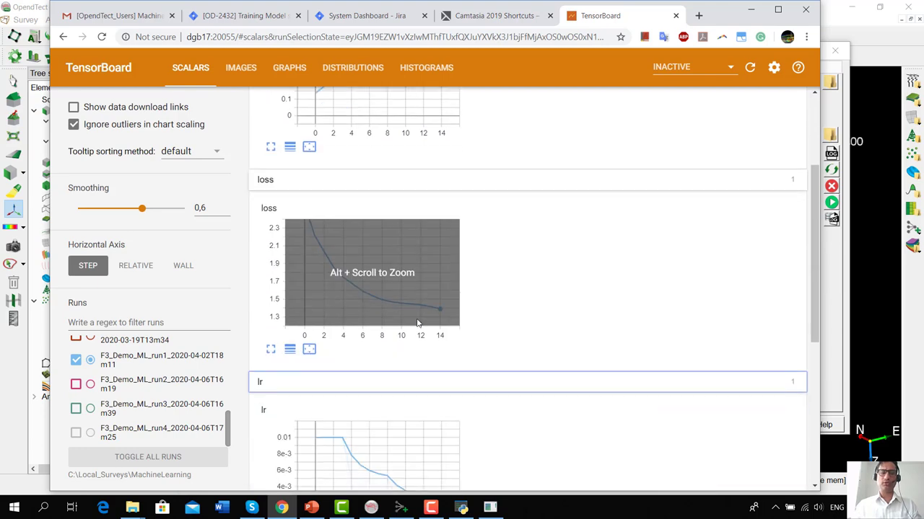
scroll(402, 326, "down", 3)
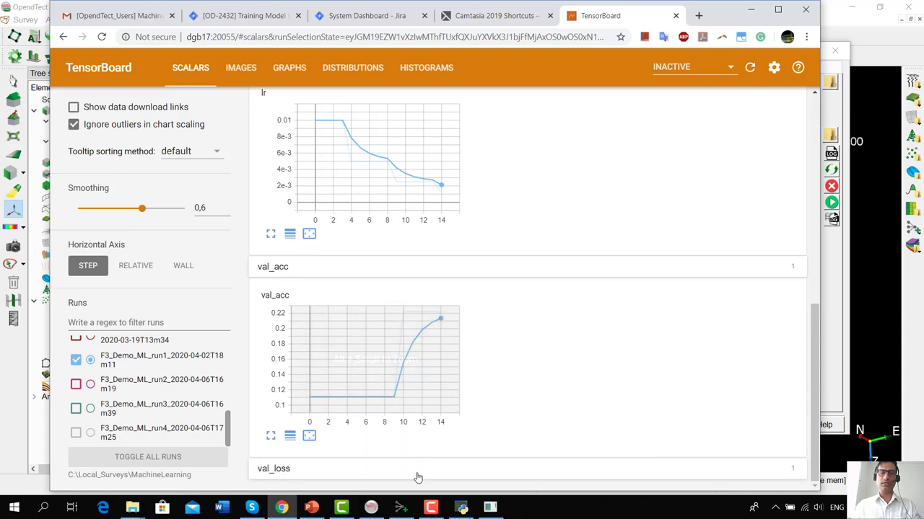
scroll(532, 404, "down", 3)
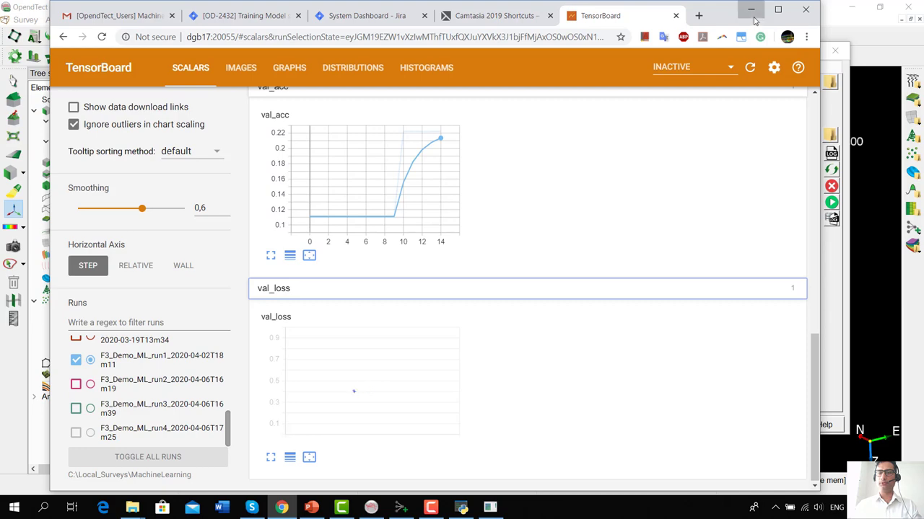
left_click(752, 16)
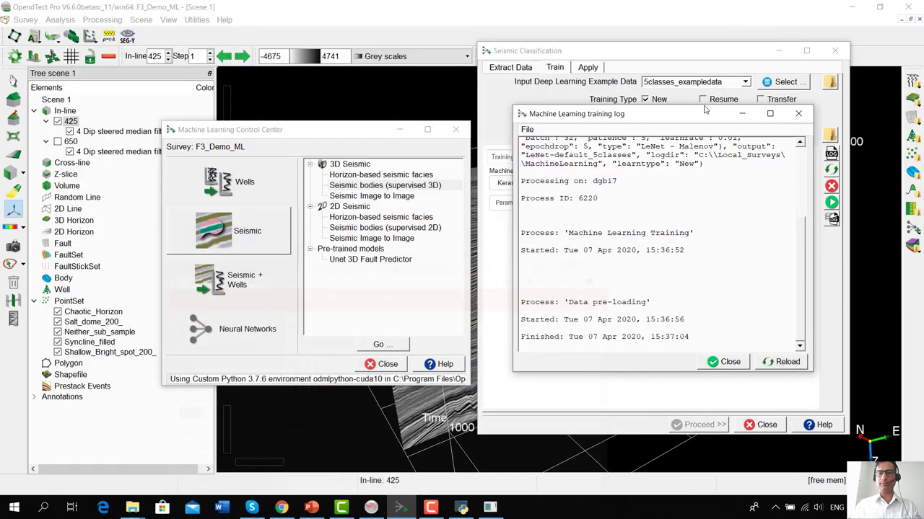
- Enlarge and reposition the Machine Learning training log window, reloading it to follow the training progress
left_click(779, 362)
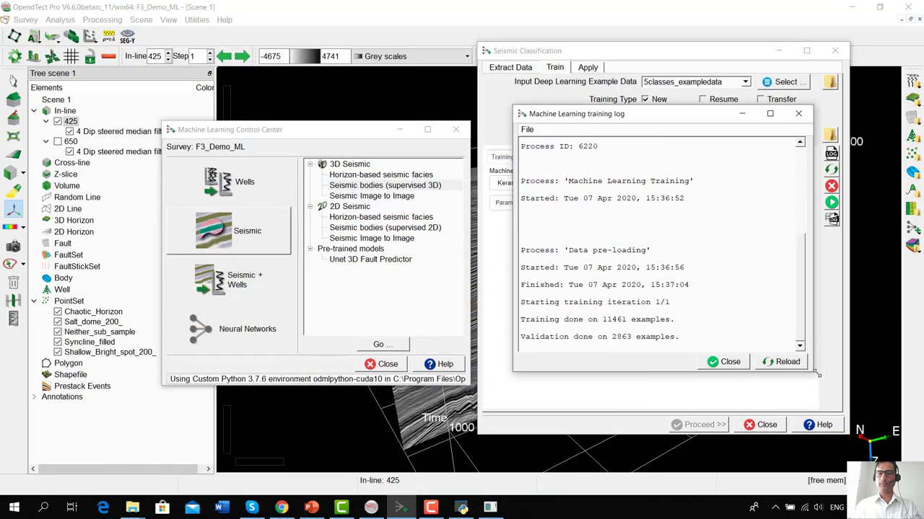
left_click_drag(812, 371, 899, 380)
left_click_drag(512, 380, 452, 401)
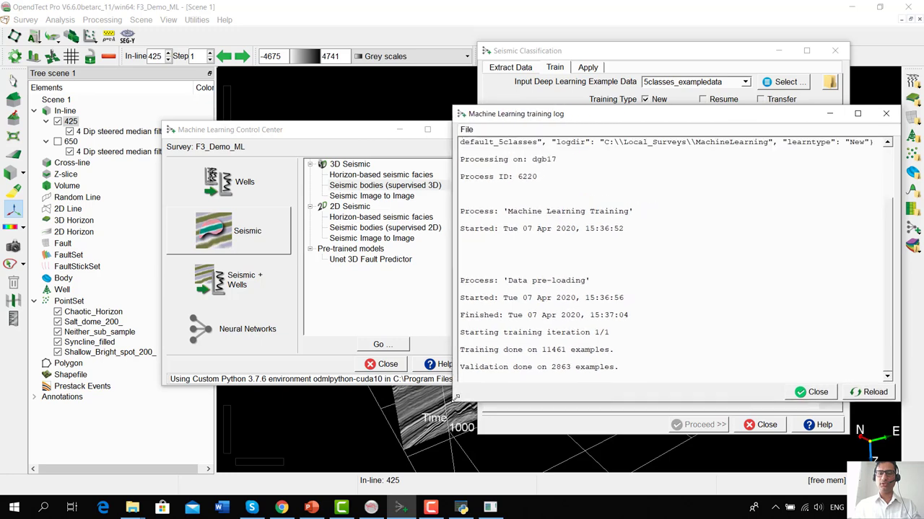
left_click_drag(632, 119, 318, 120)
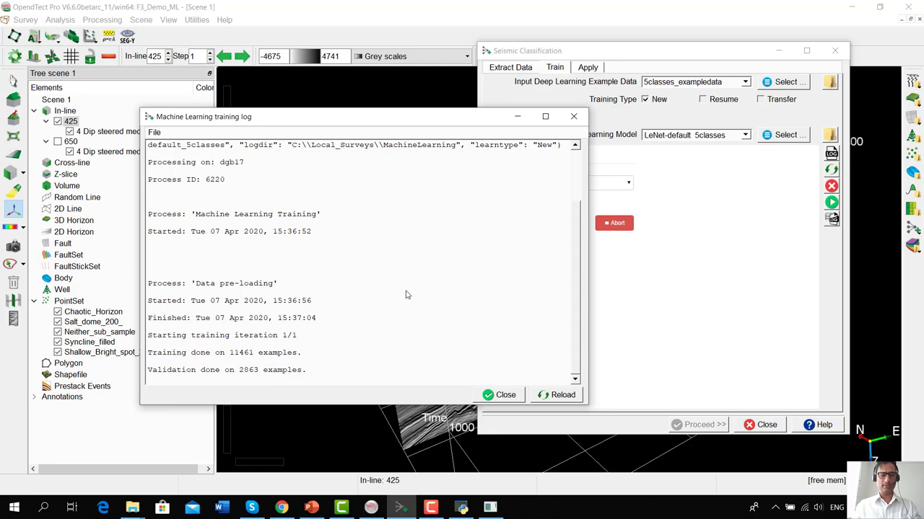
left_click(564, 395)
left_click_drag(586, 405, 726, 425)
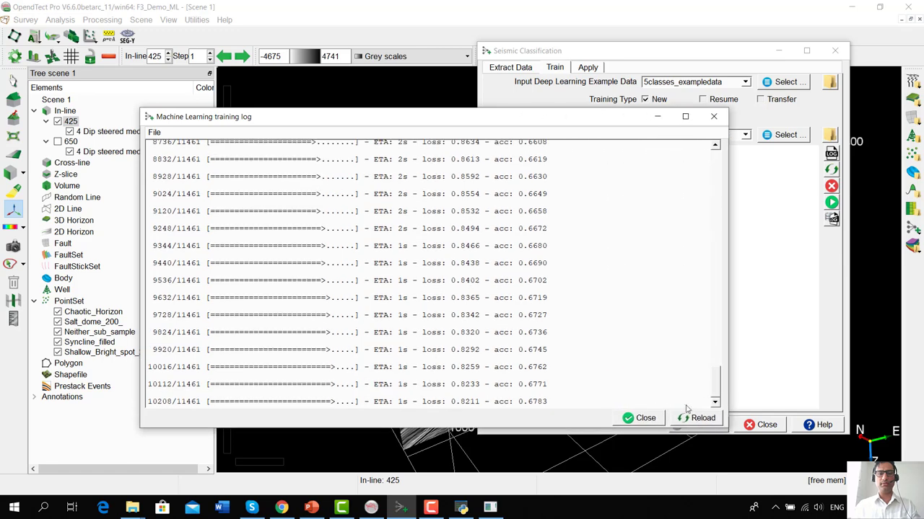
left_click_drag(711, 392, 692, 396)
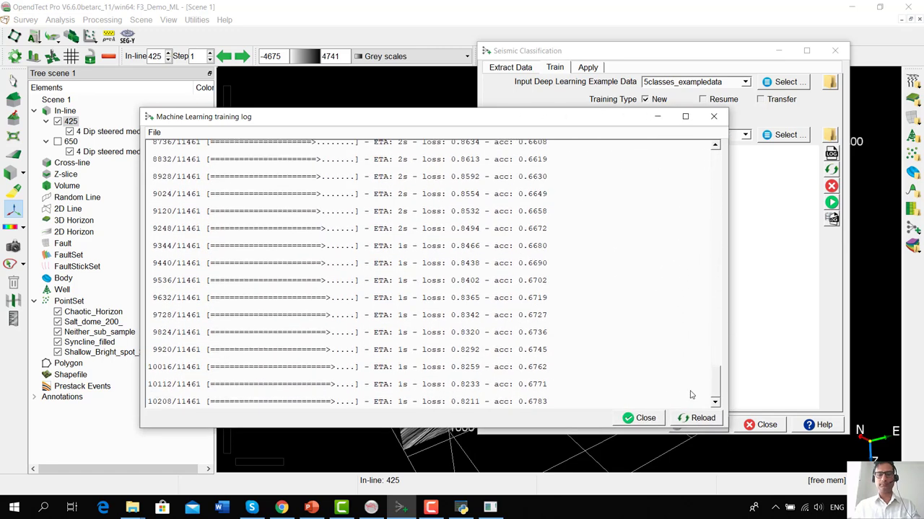
left_click(699, 418)
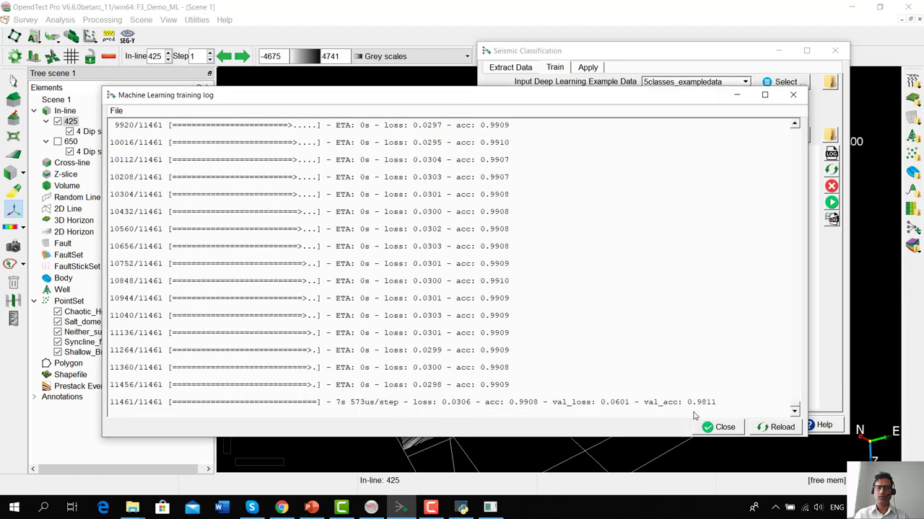
left_click(767, 426)
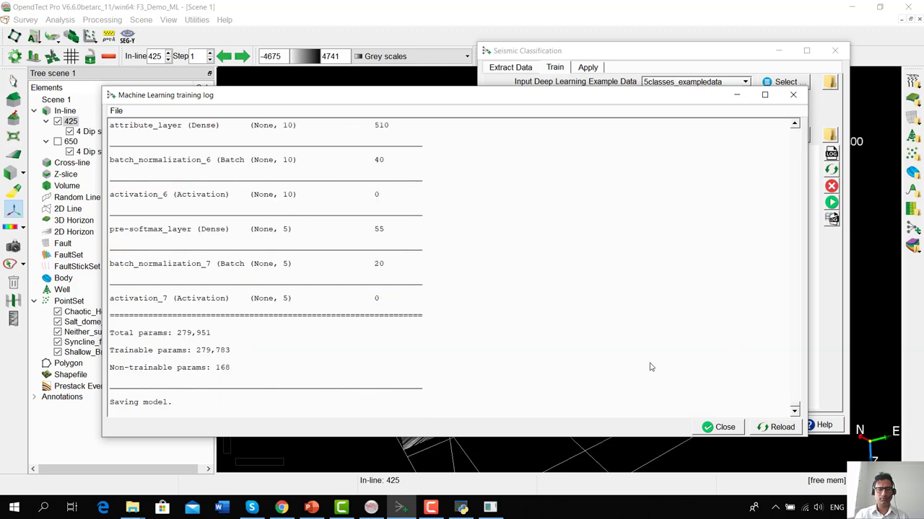
- Review the network layer summary and the end of the training log, then close the log
scroll(635, 367, "up", 7)
scroll(635, 367, "up", 10)
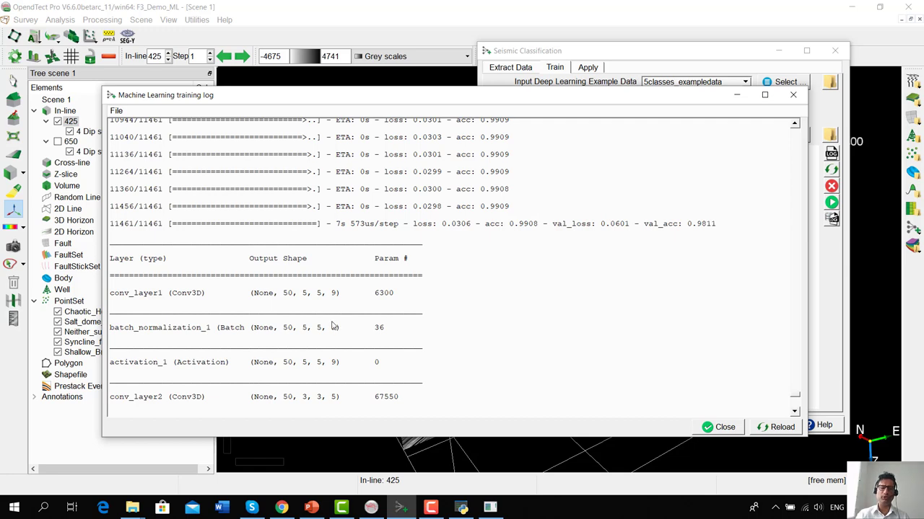
scroll(318, 296, "down", 1)
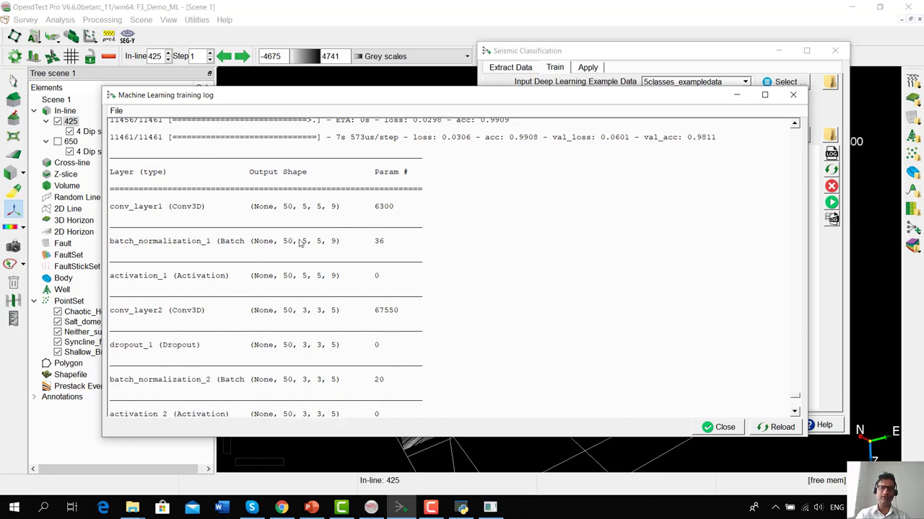
scroll(341, 337, "down", 3)
scroll(342, 338, "down", 15)
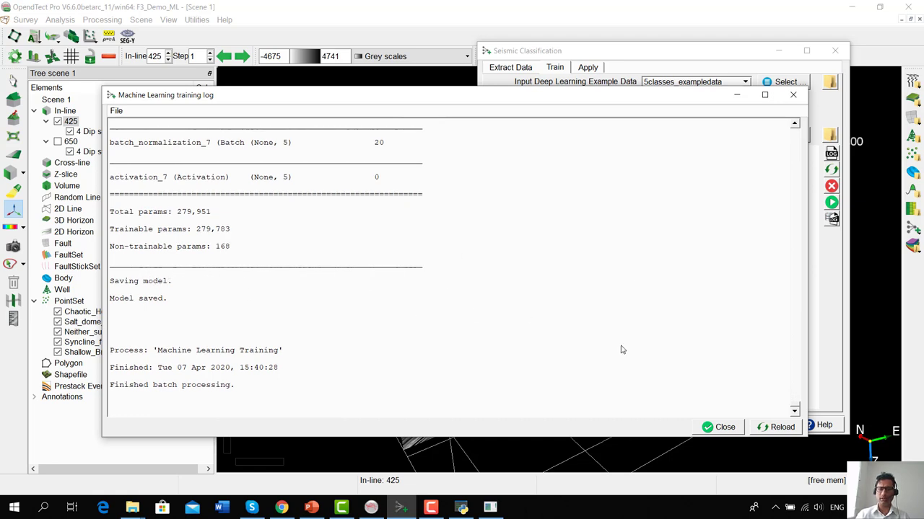
left_click(718, 427)
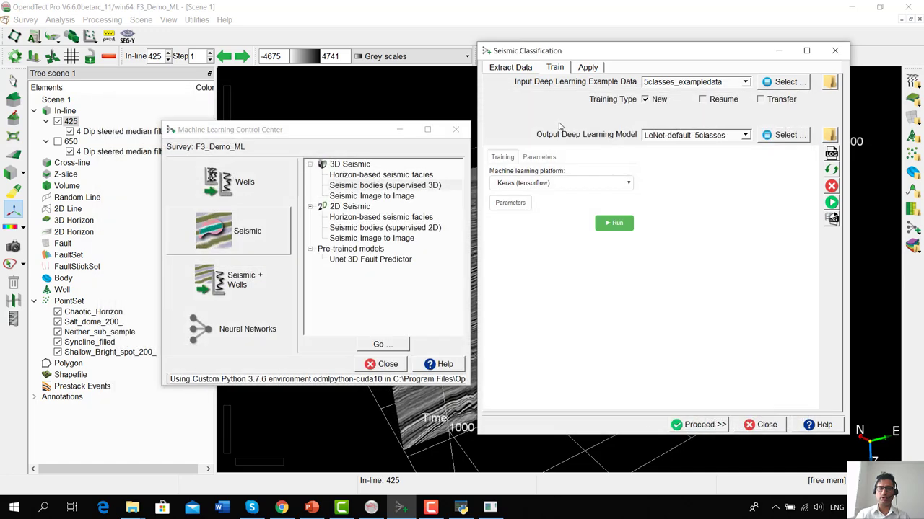
left_click(587, 67)
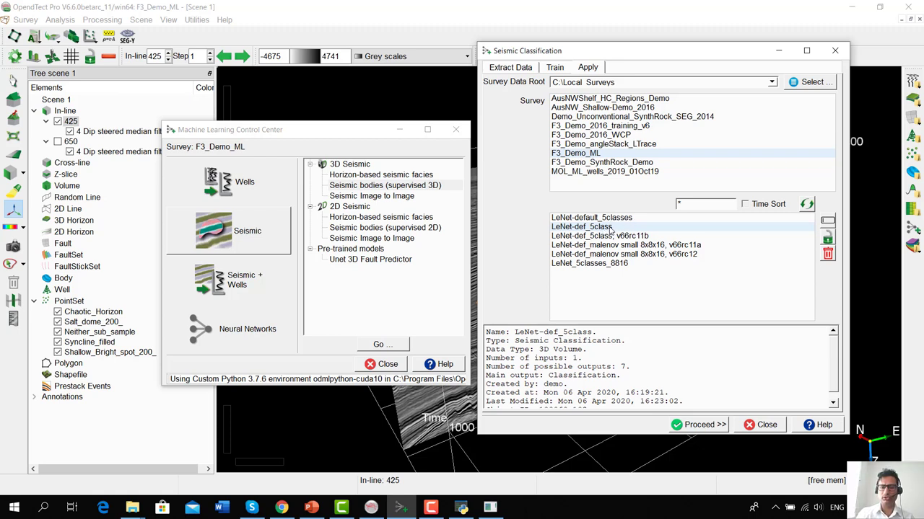
left_click(555, 67)
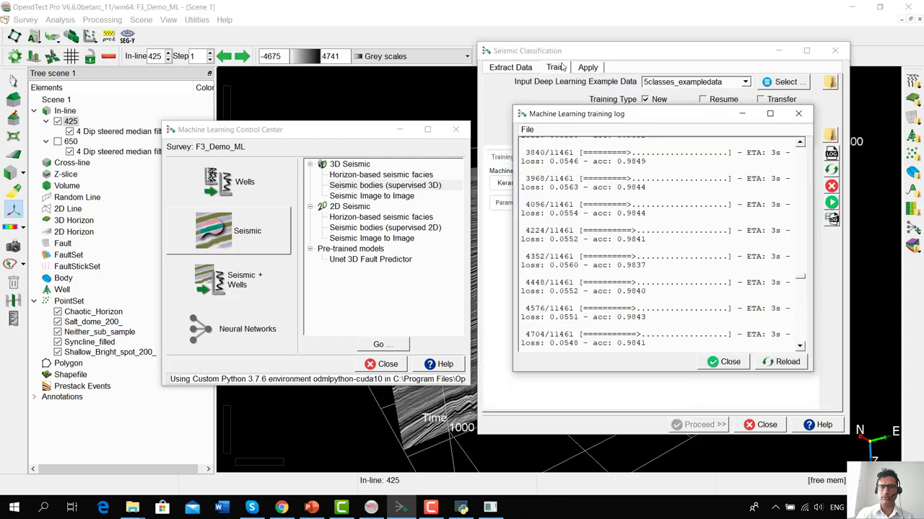
left_click(724, 362)
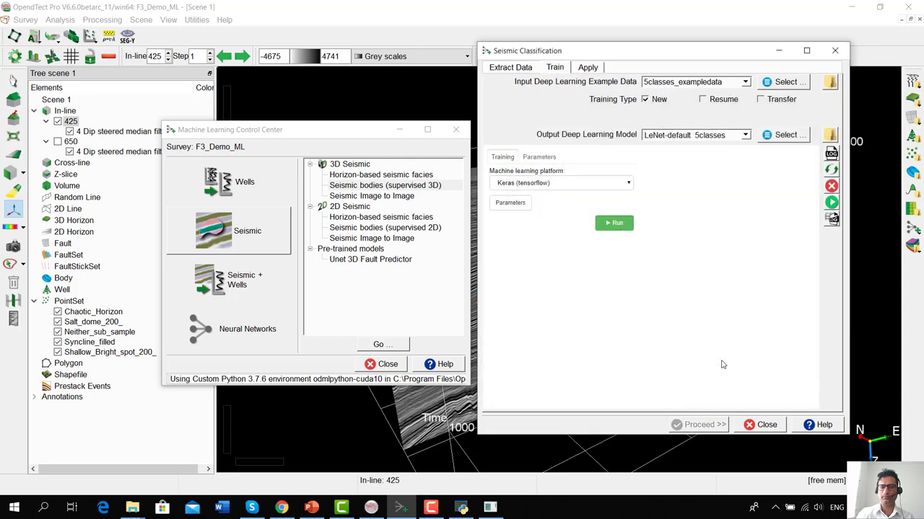
- Choose the trained LeNet-default_5classes model from the F3_Demo_ML survey in the apply stage and proceed
left_click(597, 64)
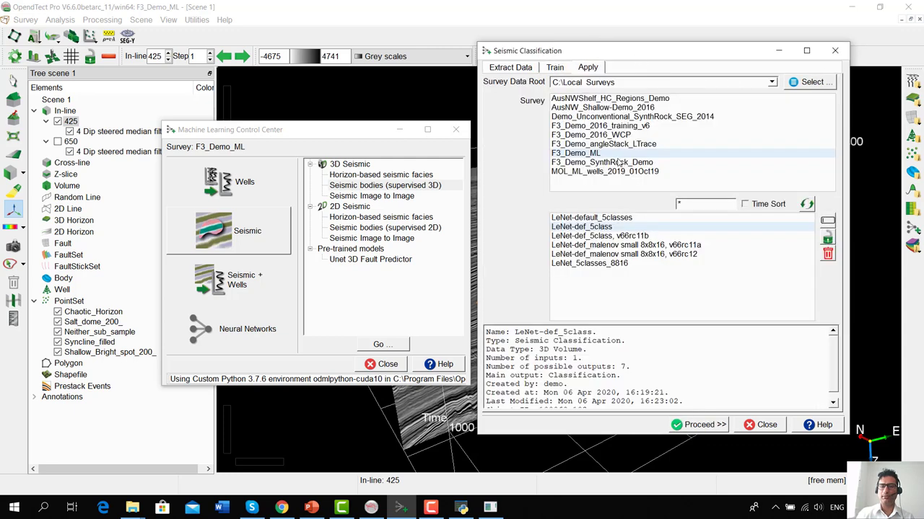
left_click(608, 221)
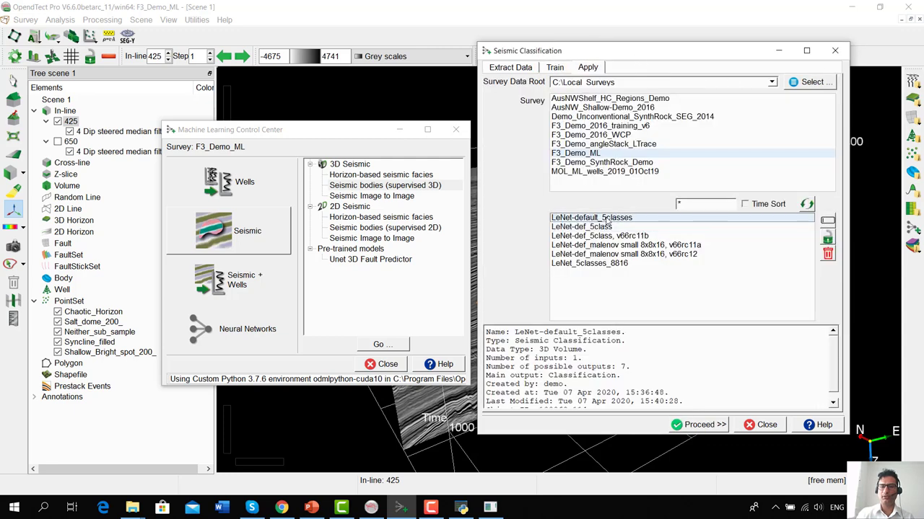
left_click(696, 426)
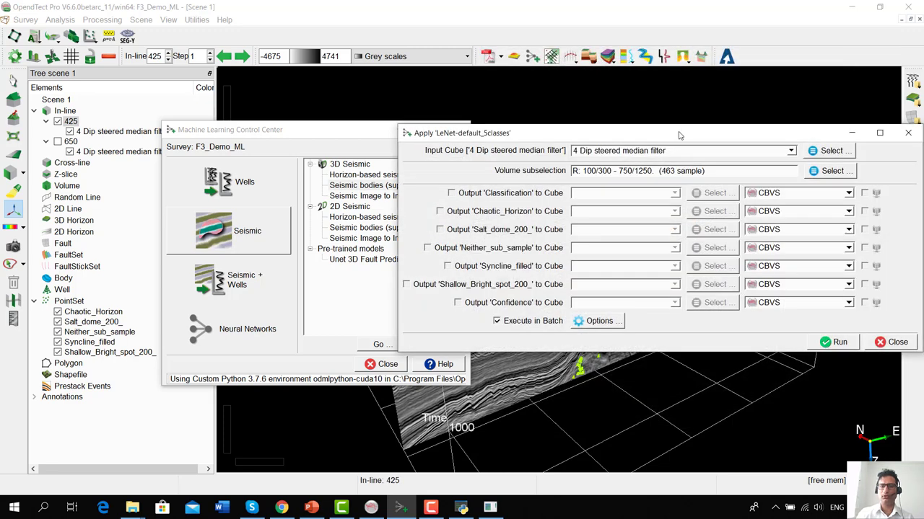
- Enable the Classification output and restrict the volume subselection to inline range 650 to 650
left_click_drag(680, 134, 651, 132)
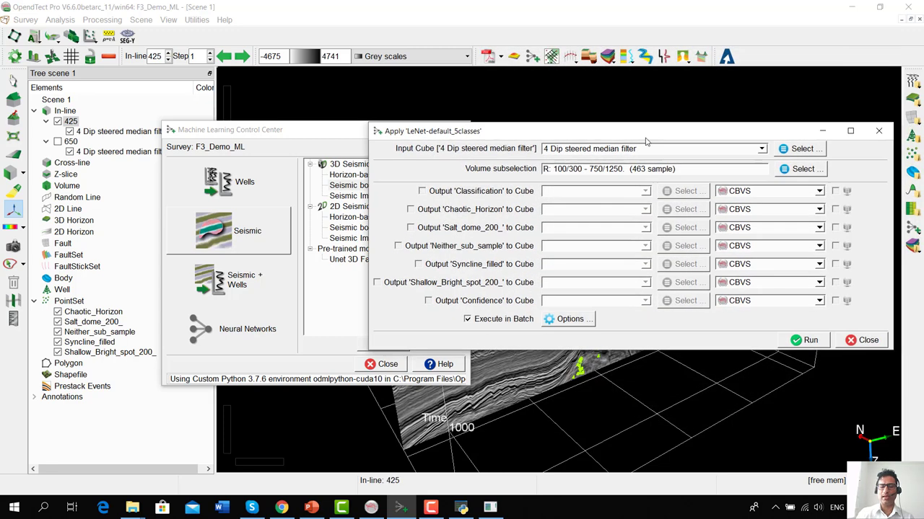
left_click(437, 192)
left_click(799, 169)
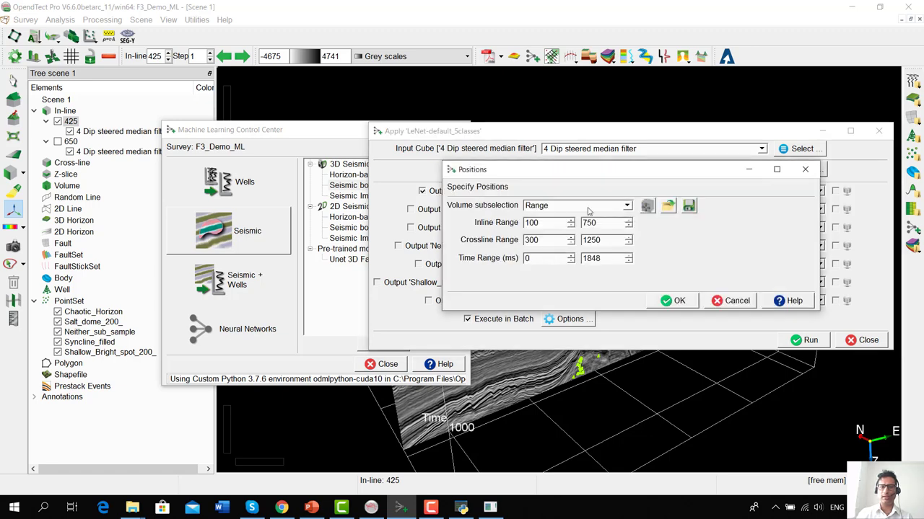
double_click(554, 222)
type("650")
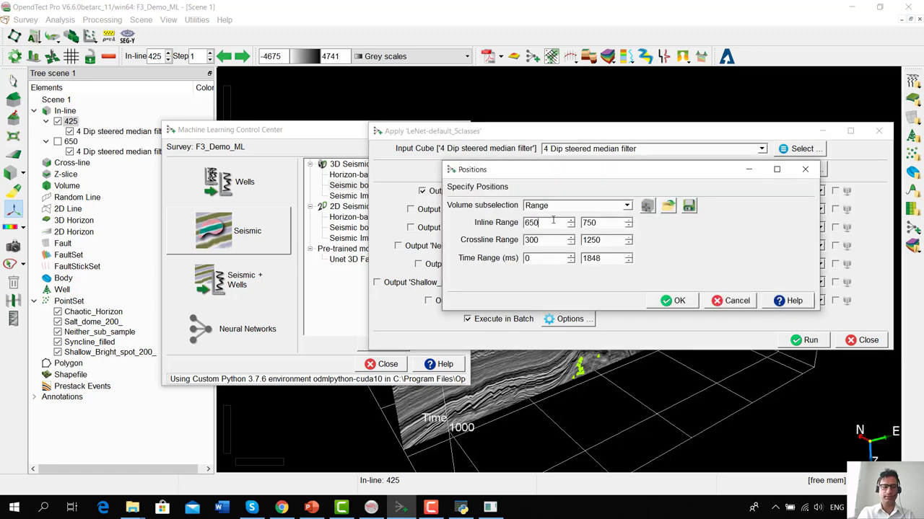
key("Tab")
type("650")
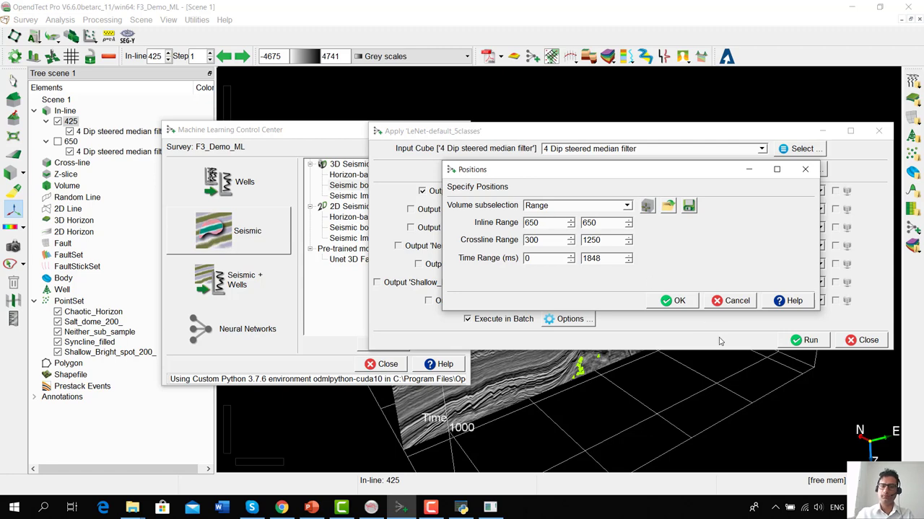
left_click(674, 301)
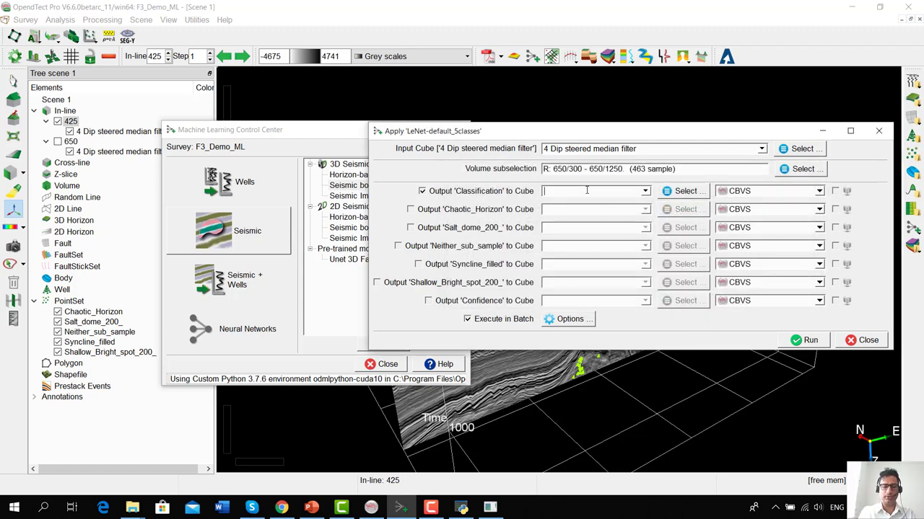
- Name the Classification output cube "0_LeNet5class prediction" and run the model application in batch
type("0")
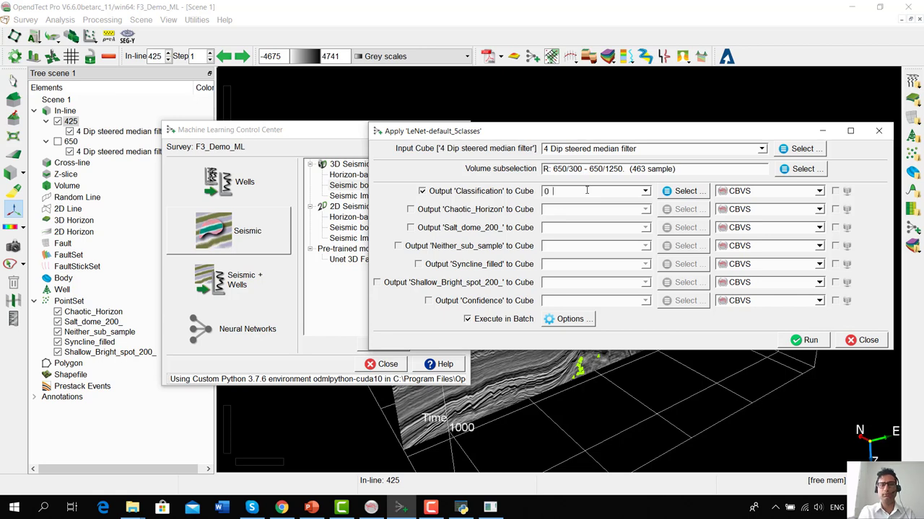
type(" L")
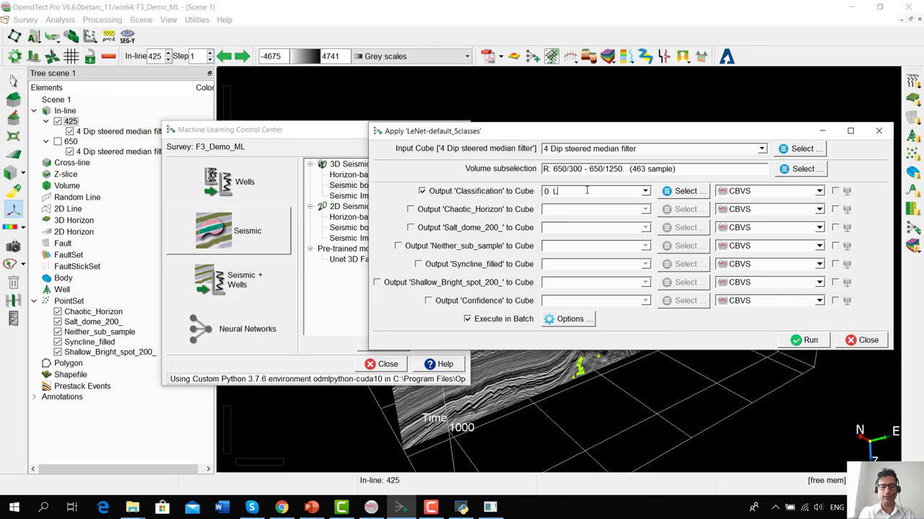
type("eNet5")
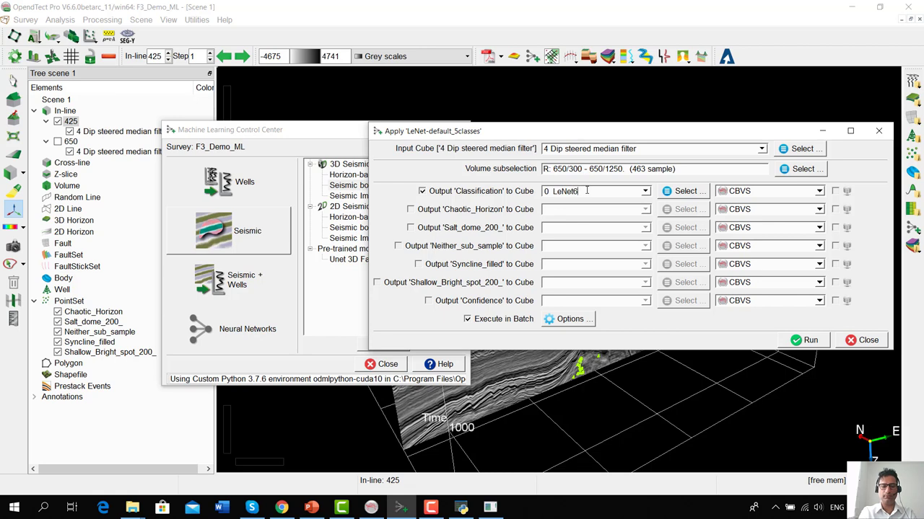
type("class")
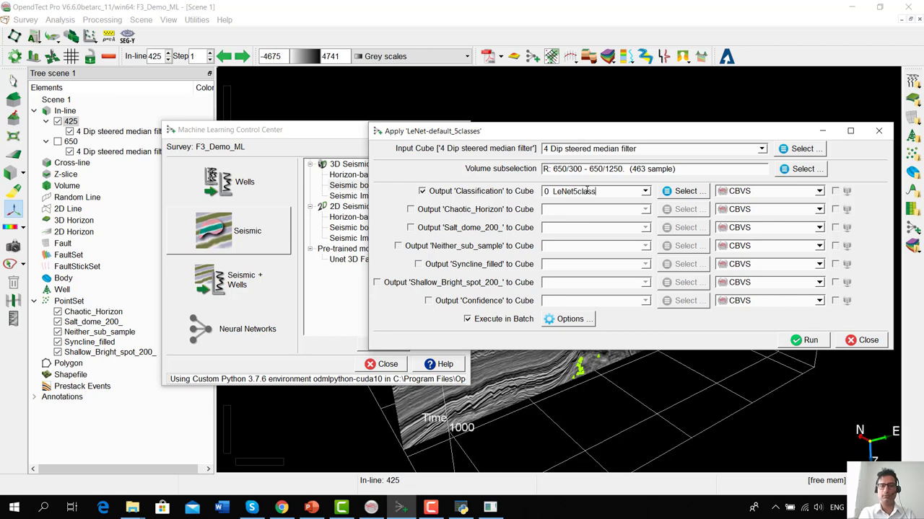
type(" prediction")
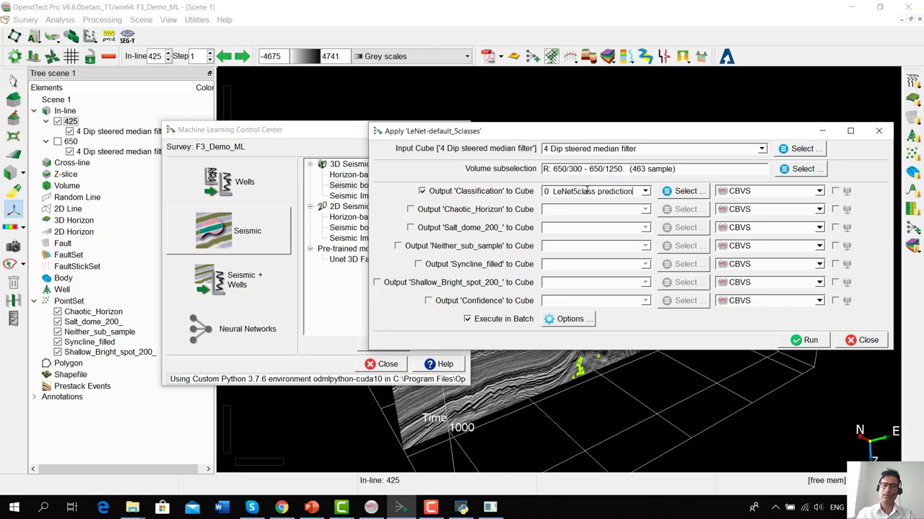
left_click(807, 340)
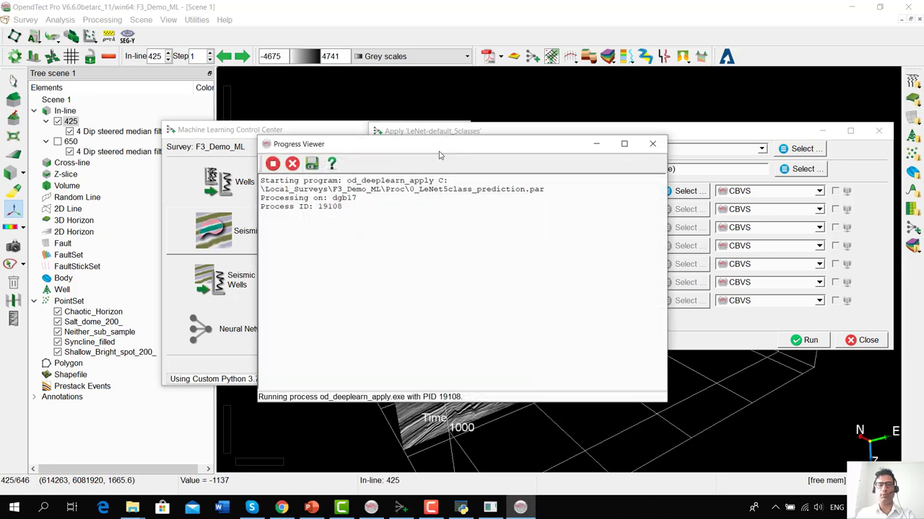
- Reposition the batch progress window to follow the run until it finishes, then close it and the apply dialog
left_click_drag(428, 153, 567, 88)
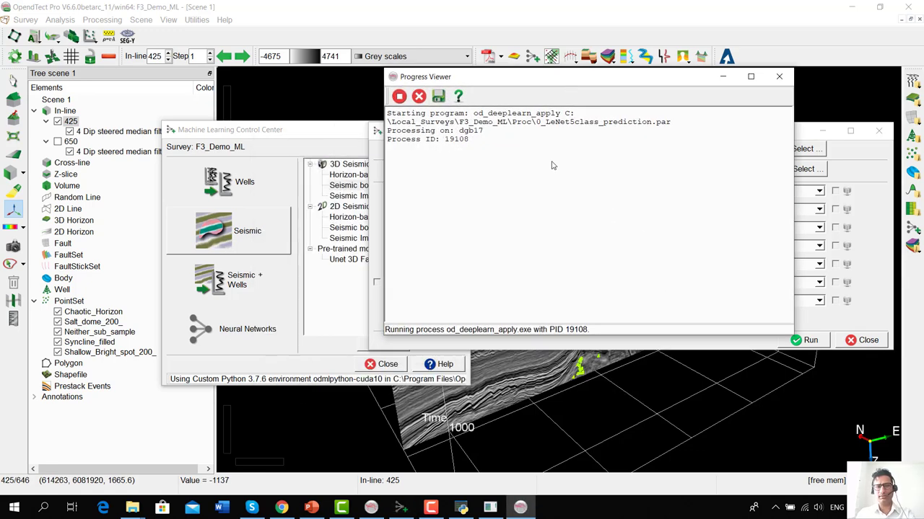
left_click_drag(576, 81, 638, 102)
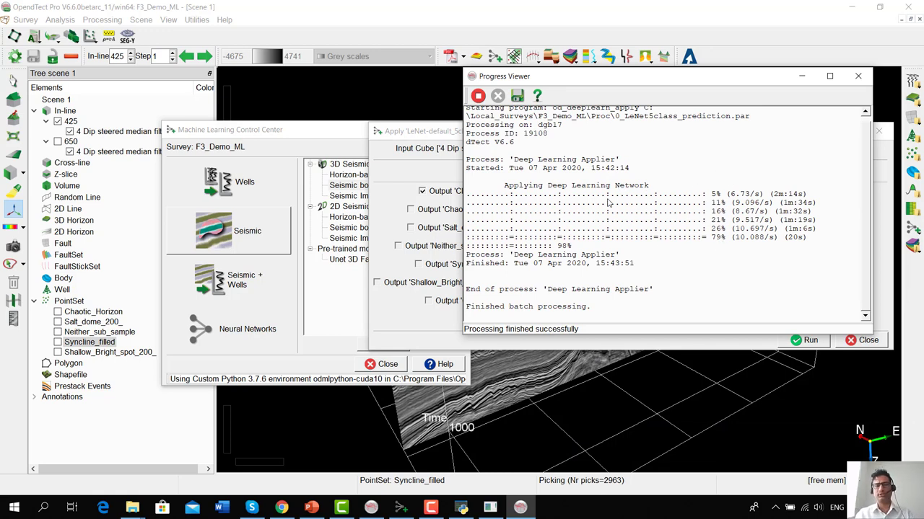
left_click(479, 96)
left_click(858, 340)
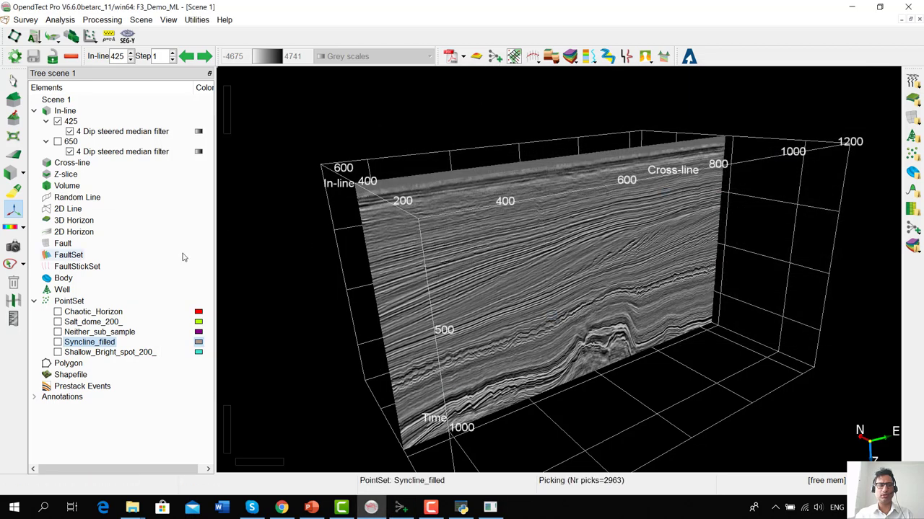
- Hide in-line 425 and display in-line 650 in the scene
left_click(58, 122)
left_click(58, 142)
left_click(75, 143)
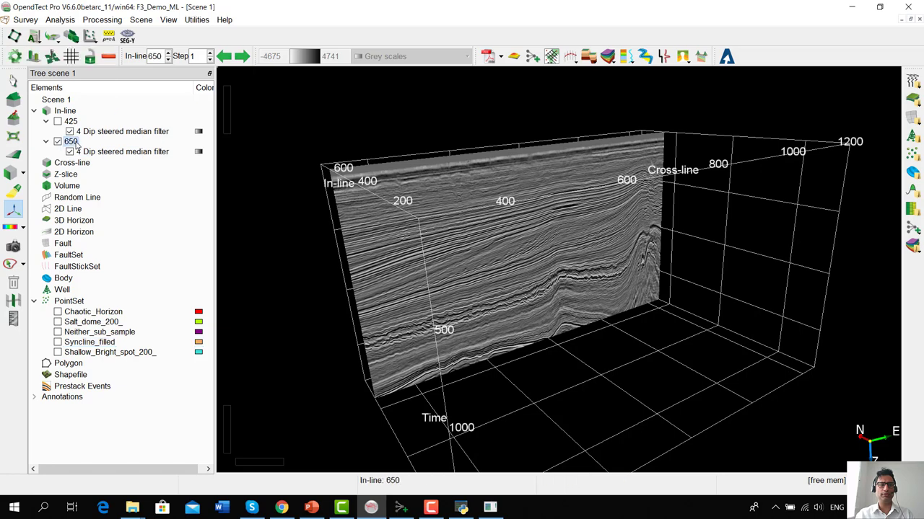
- Add the stored 0_LeNet5class prediction cube as a new attribute layer on in-line 650, accepting the default colour settings
right_click(75, 143)
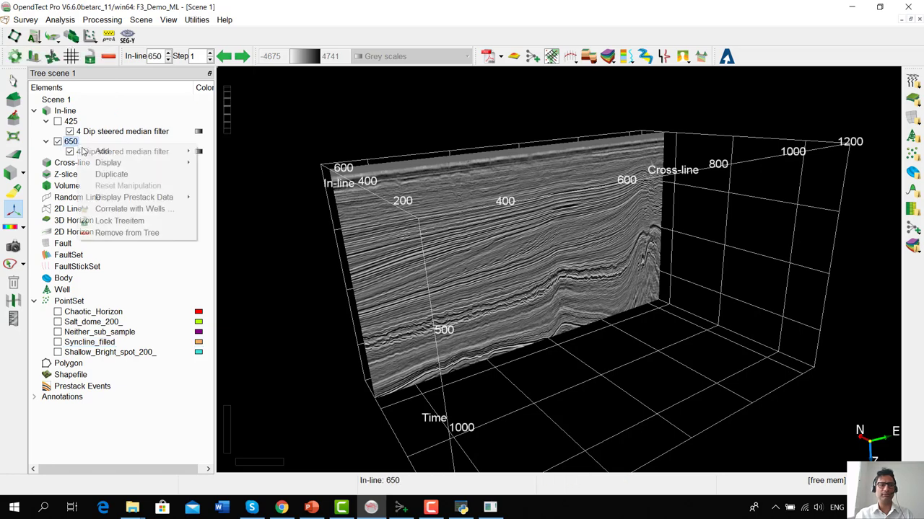
mouse_move(110, 155)
left_click(227, 151)
scroll(523, 245, "up", 1)
left_click(488, 225)
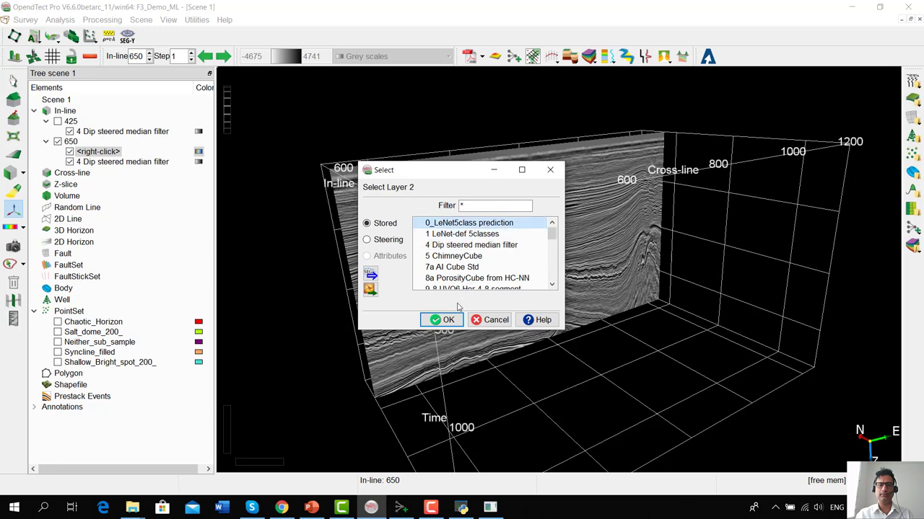
left_click(446, 322)
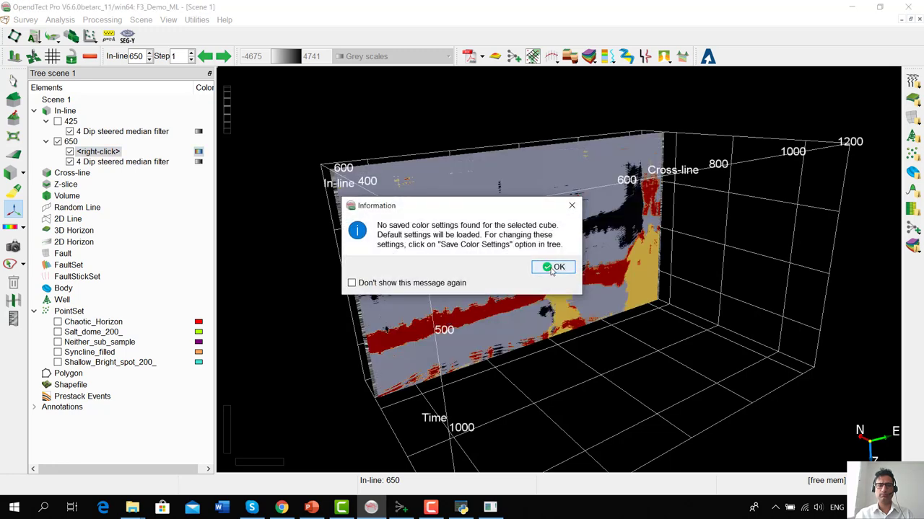
left_click(553, 267)
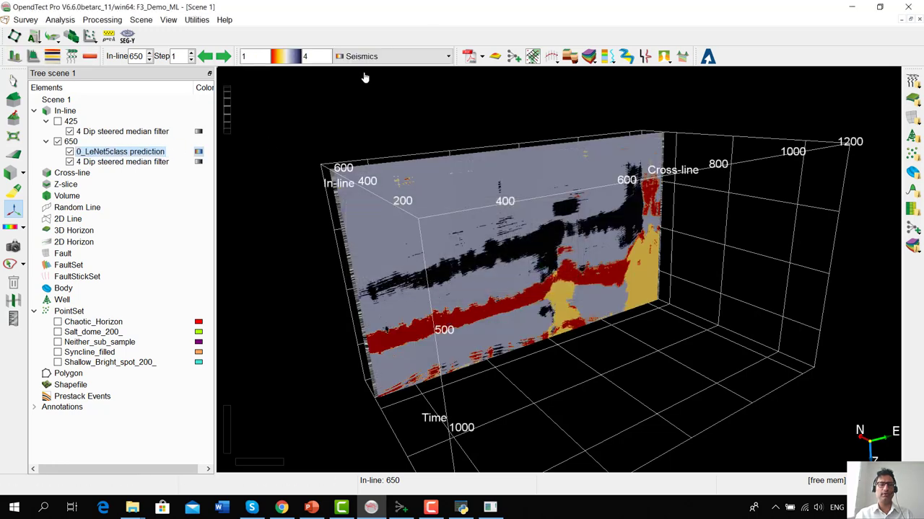
- Apply the AI - 5 Classes colour table to the prediction layer and set its upper range limit to 5
left_click(395, 57)
scroll(404, 92, "up", 12)
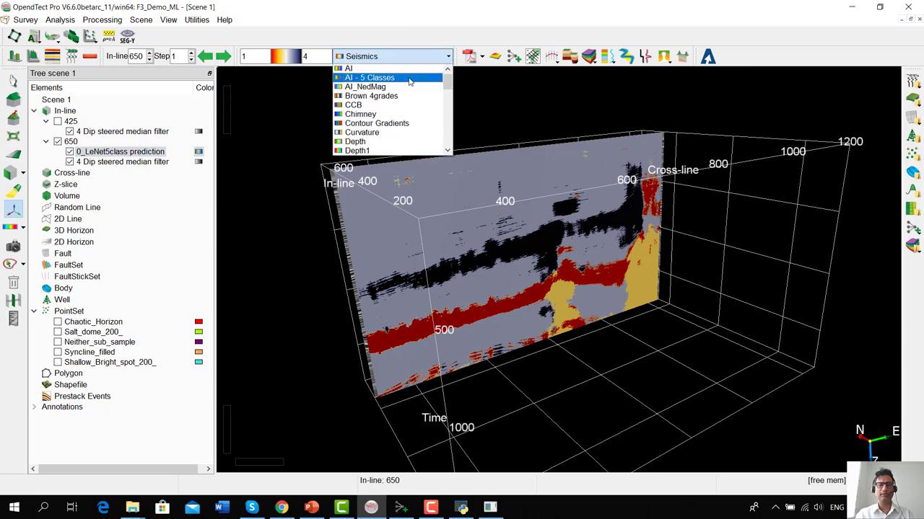
left_click(410, 78)
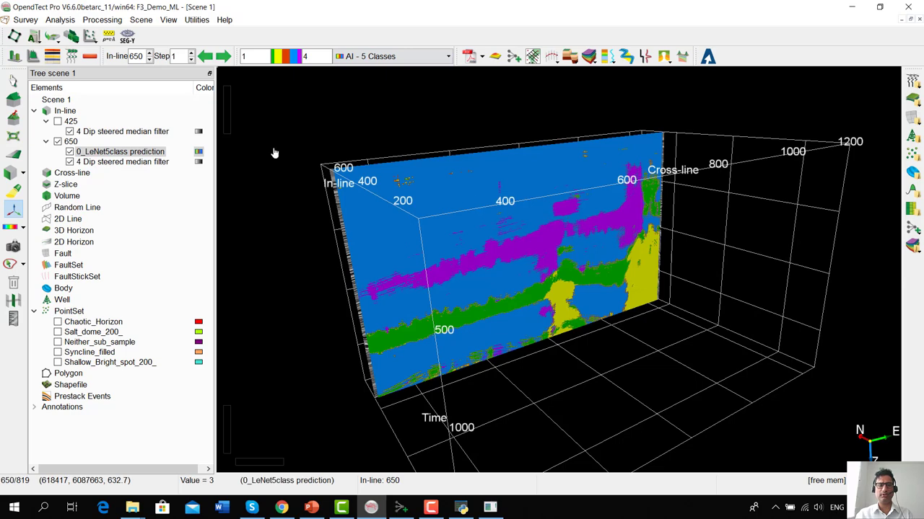
double_click(308, 57)
type("5")
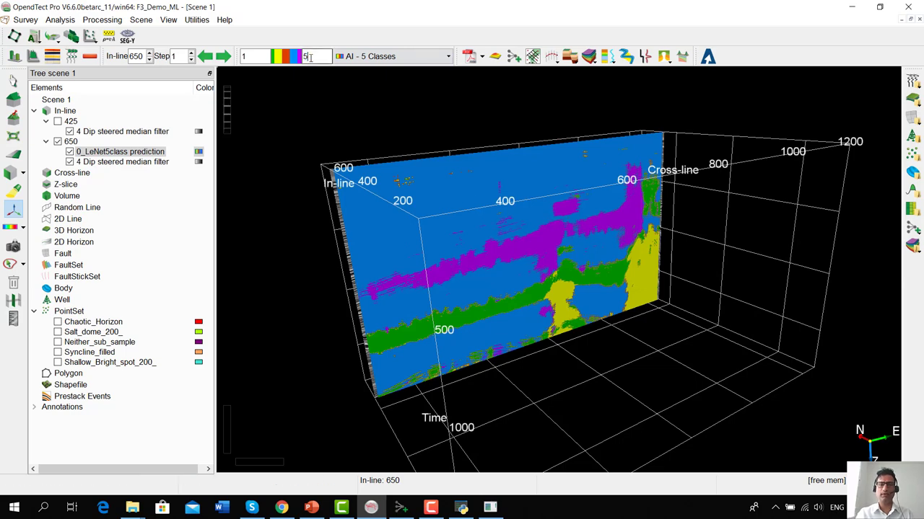
key("Return")
scroll(423, 285, "up", 3)
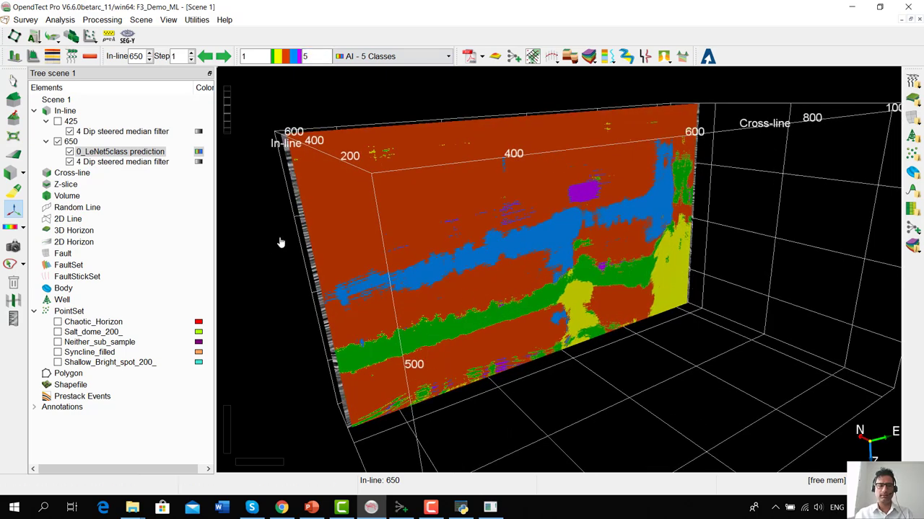
- Toggle the prediction layer on in-line 650 repeatedly to compare the predicted facies with the underlying seismic
left_click(70, 152)
left_click(70, 151)
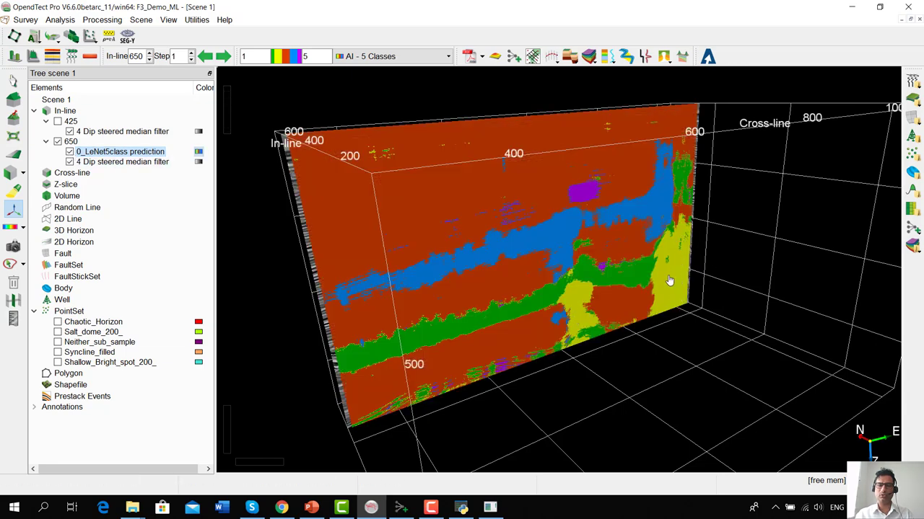
left_click(70, 152)
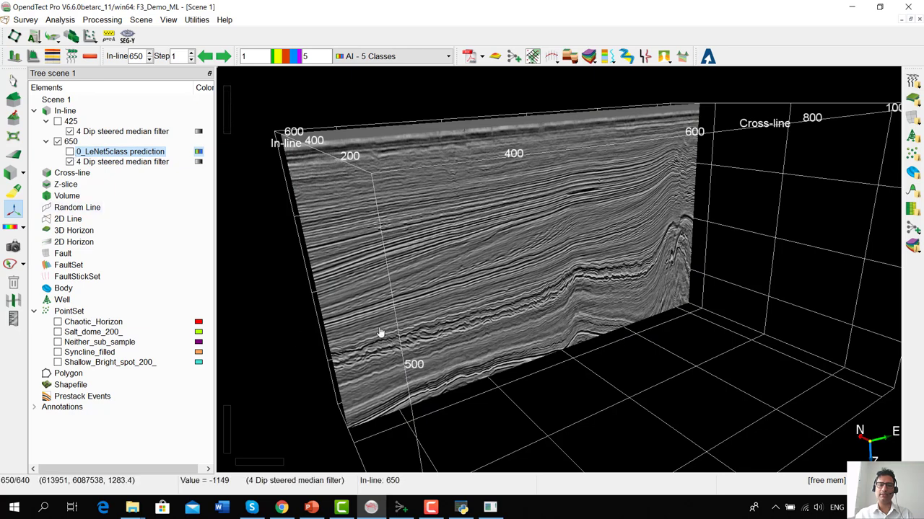
left_click(70, 152)
left_click(70, 152)
left_click(70, 151)
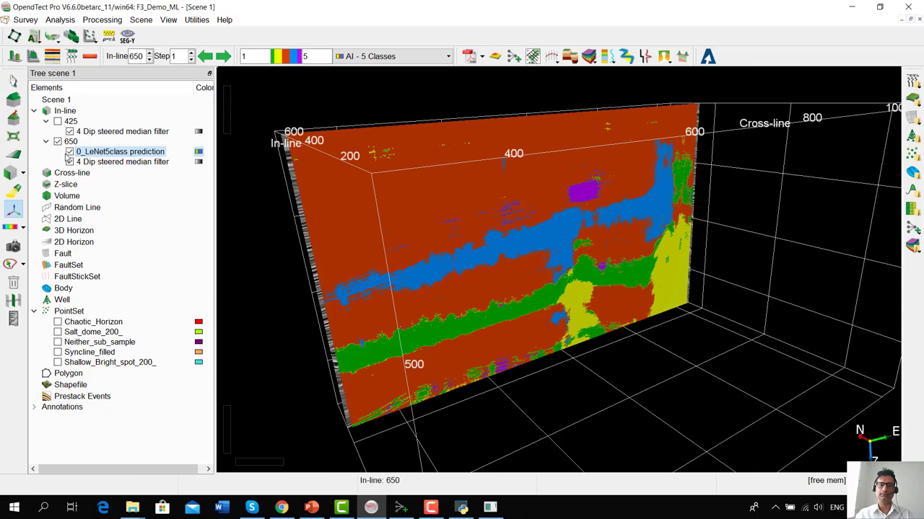
left_click(70, 152)
left_click(70, 152)
key("space")
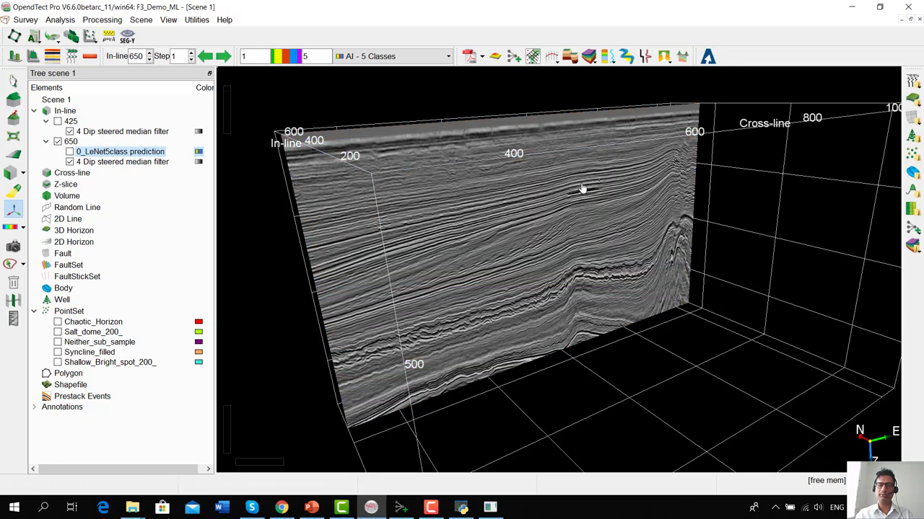
left_click(70, 152)
left_click(70, 153)
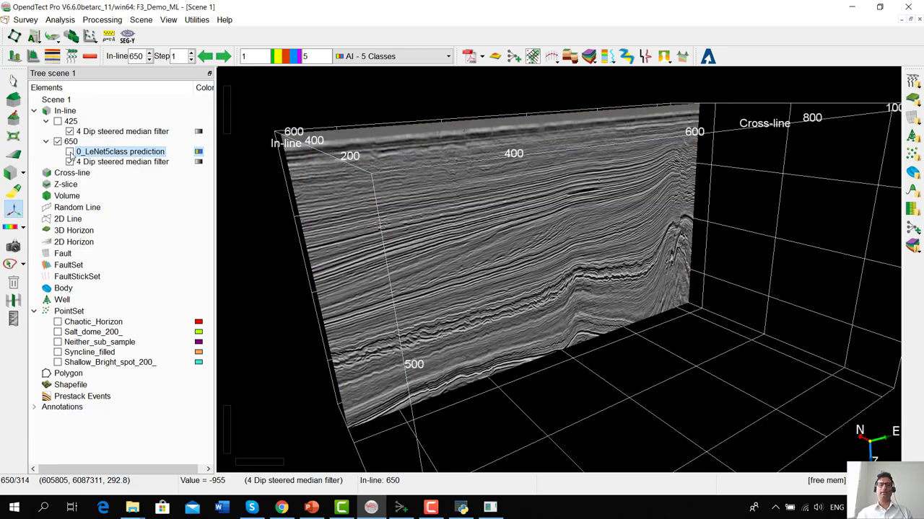
left_click(70, 153)
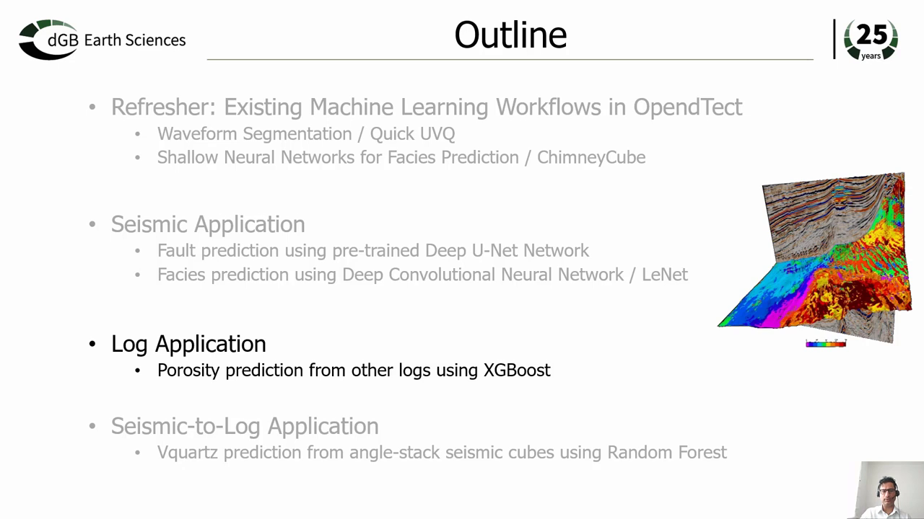
key("Right")
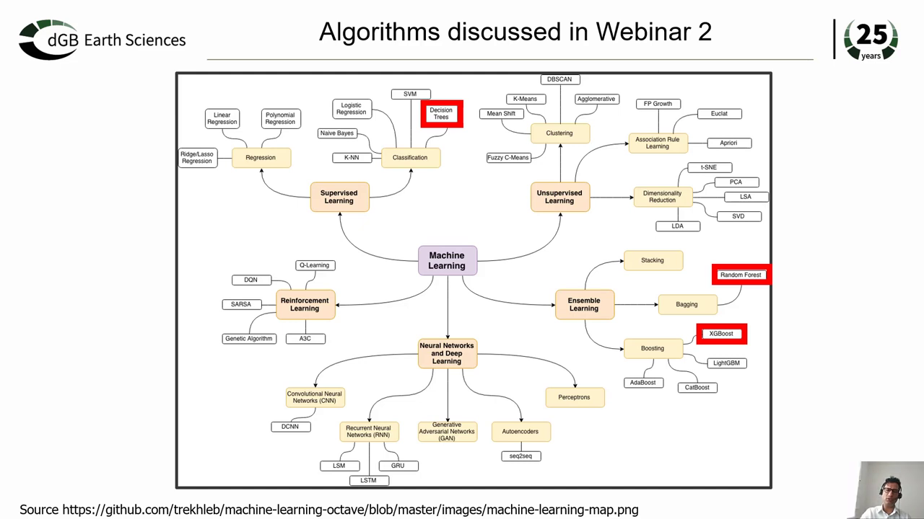
key("Right")
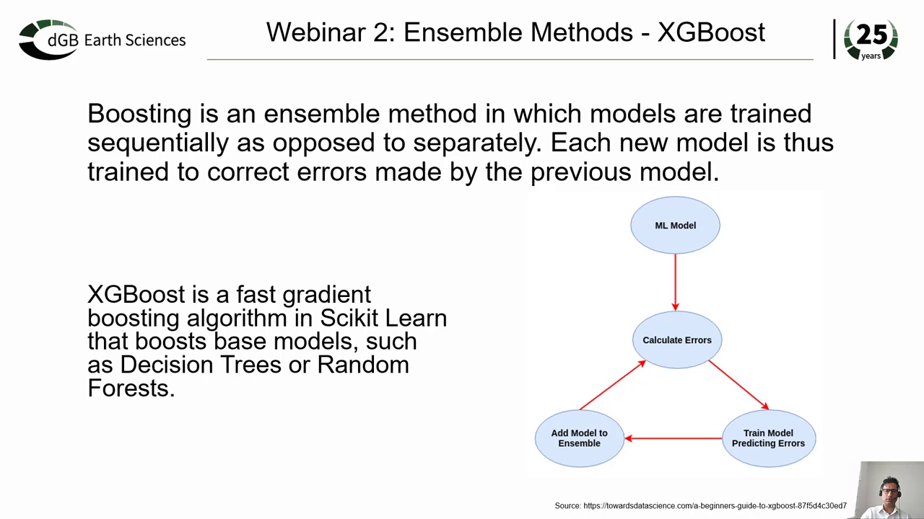
key("Right")
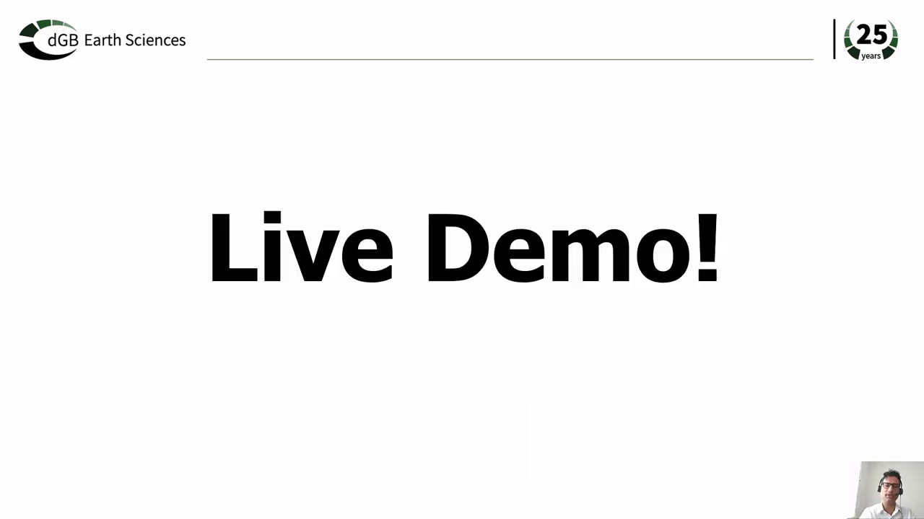
- Switch to OpendTect, open the Machine Learning Control Center, show the Wells workflows and widen the window
key("alt+Tab")
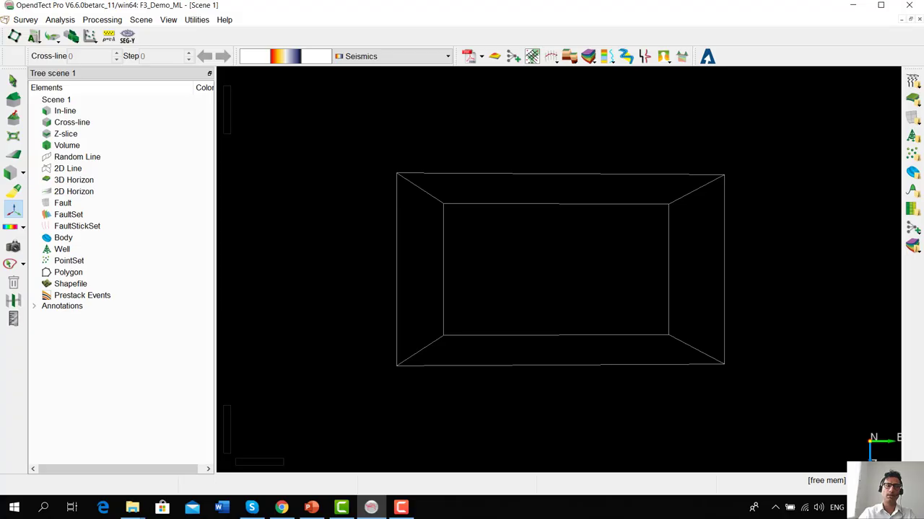
left_click(70, 23)
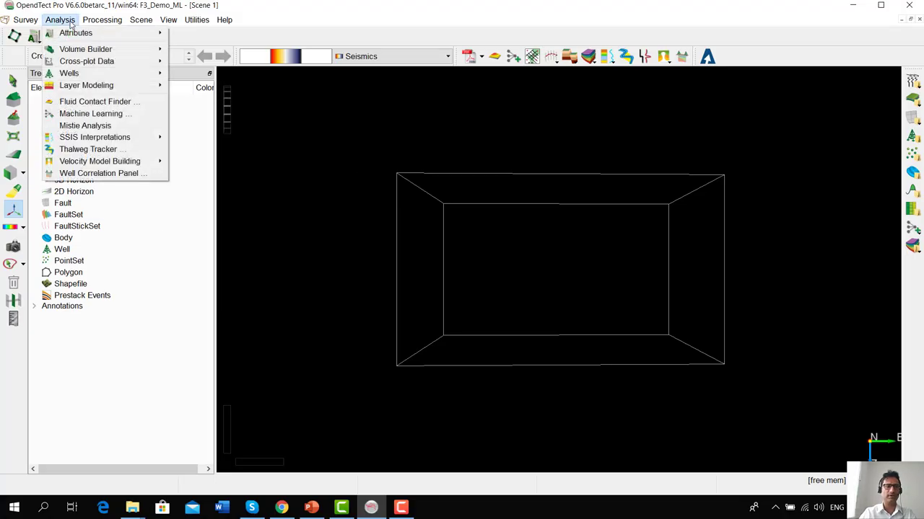
left_click(144, 118)
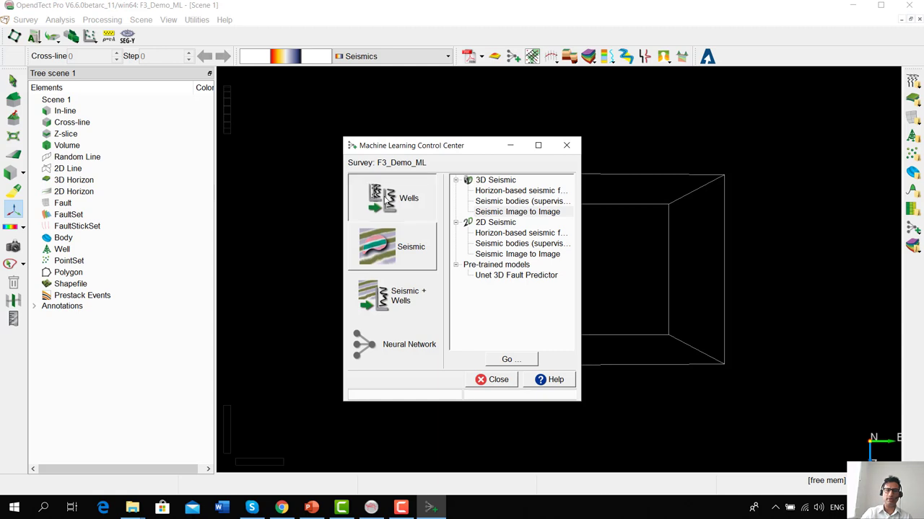
left_click(392, 197)
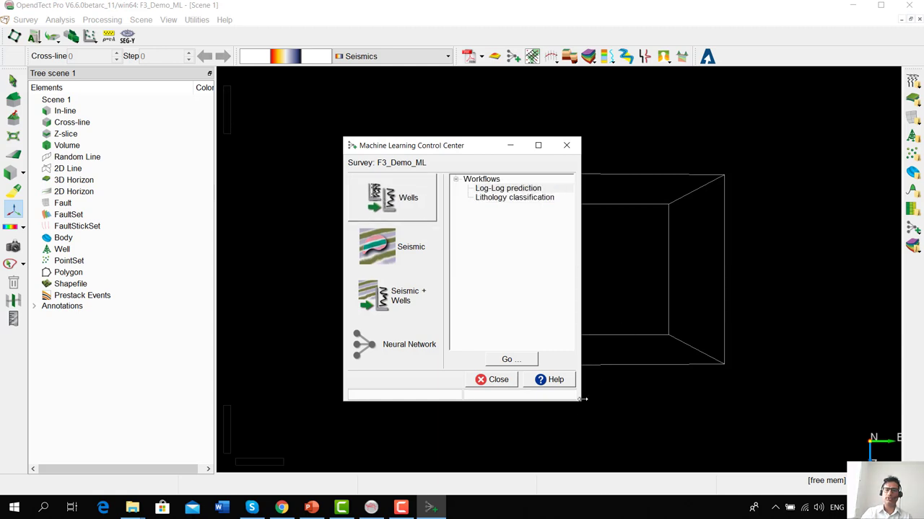
left_click_drag(579, 403, 632, 409)
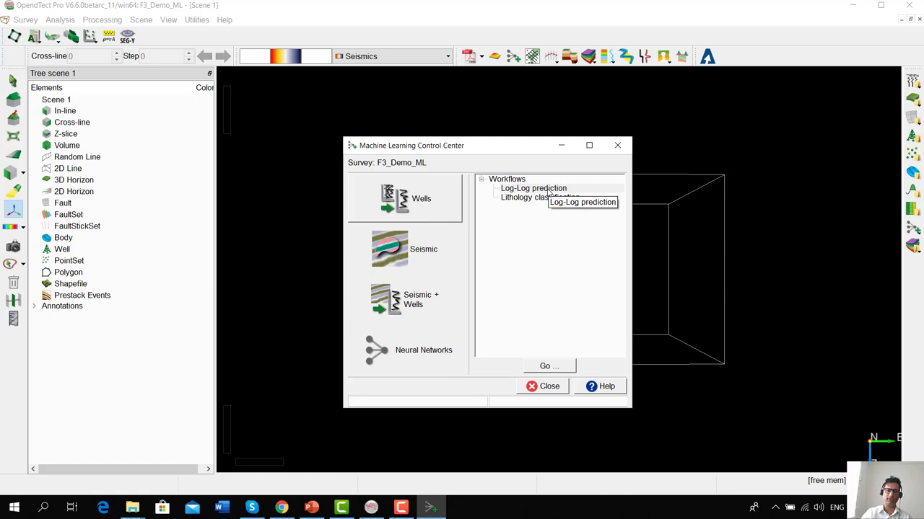
- Start the Log-Log prediction workflow and open the target log definition for its input data
left_click(548, 190)
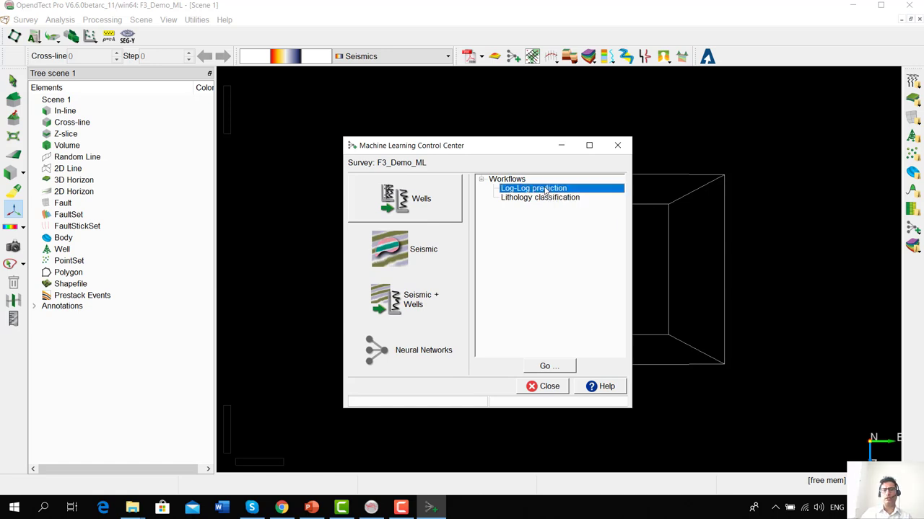
left_click(550, 366)
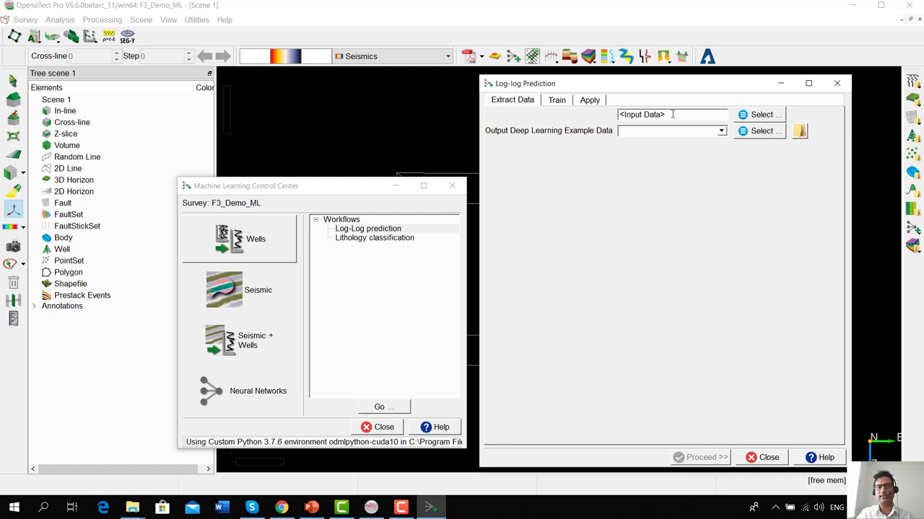
left_click(753, 117)
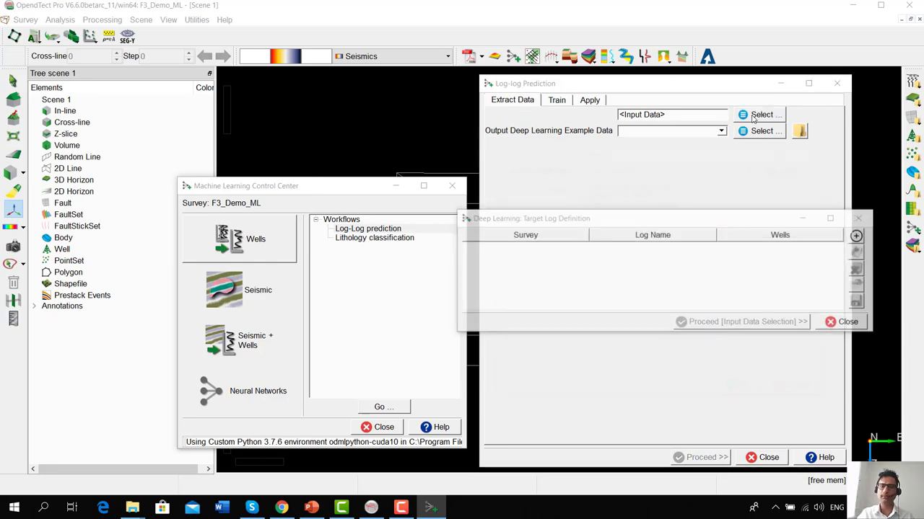
- Define Porosity from survey F3_Demo_ML as the target log, using wells F03-2, F03-4 and F06-1
left_click(618, 264)
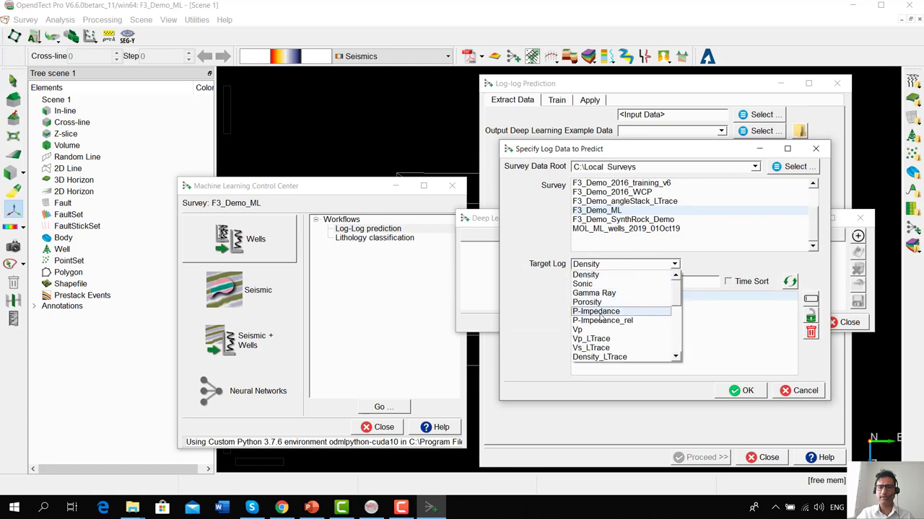
left_click(613, 303)
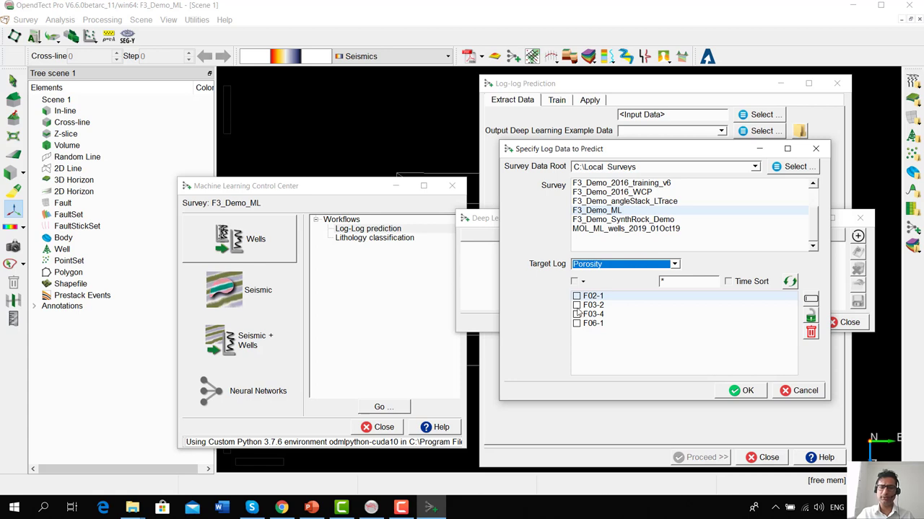
left_click(576, 305)
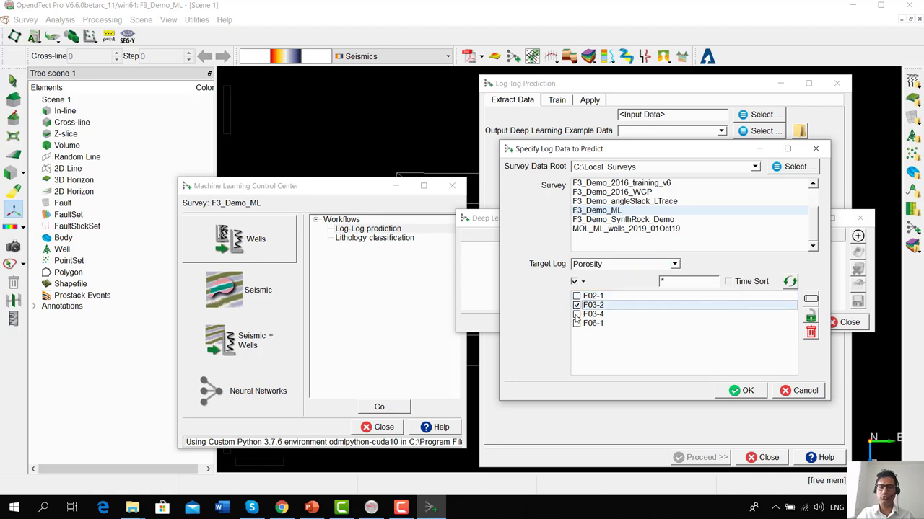
left_click(576, 314)
left_click(577, 323)
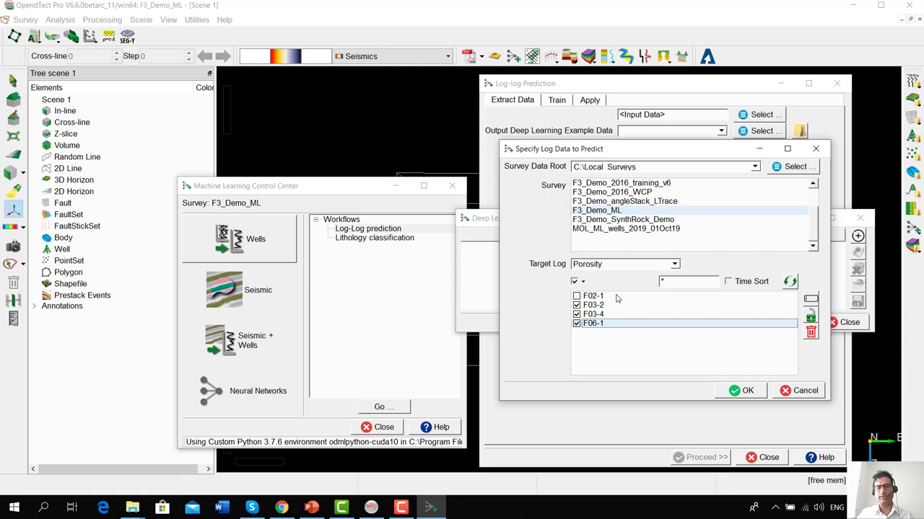
left_click(743, 391)
left_click_drag(697, 223, 556, 205)
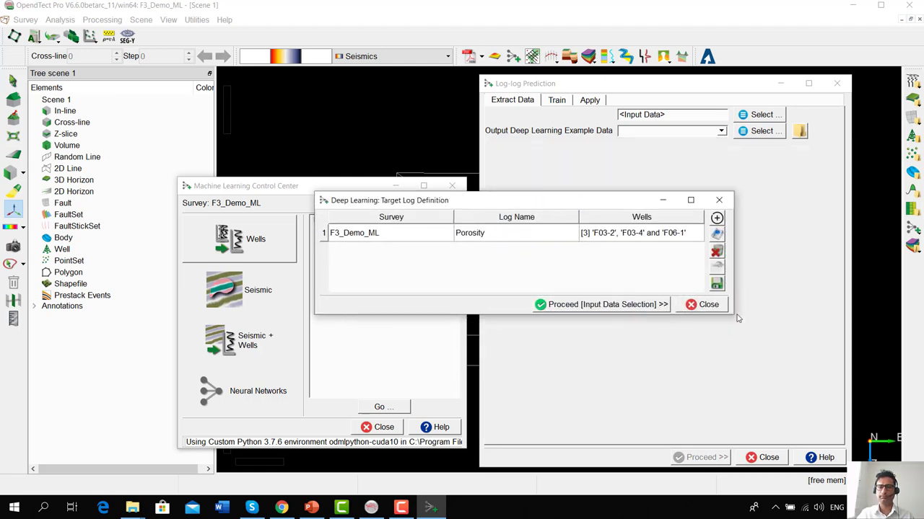
- Proceed to the input data selection and choose the Density, Sonic and Gamma Ray logs as inputs for predicting porosity
left_click(620, 306)
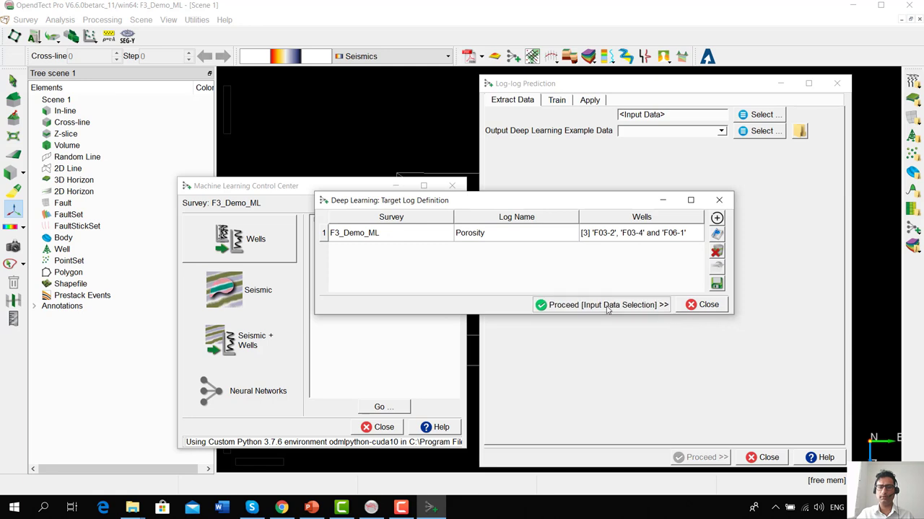
left_click_drag(535, 198, 699, 112)
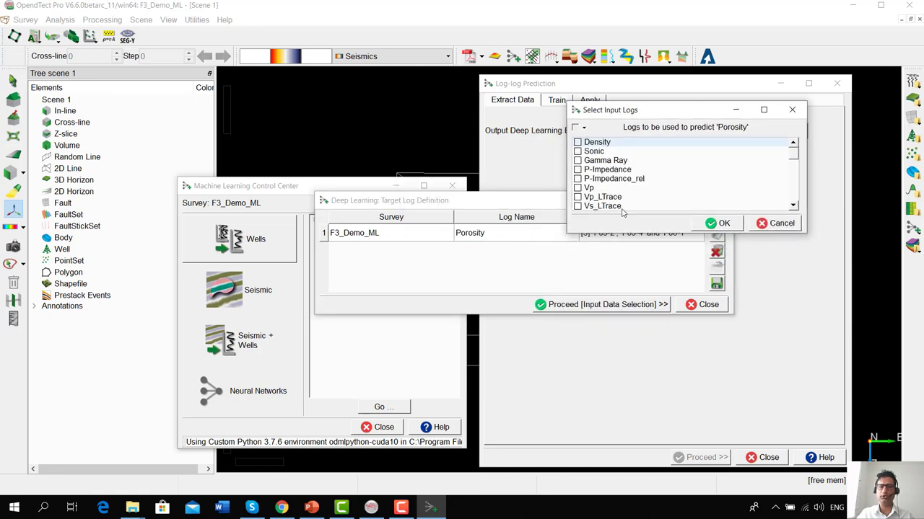
left_click(577, 142)
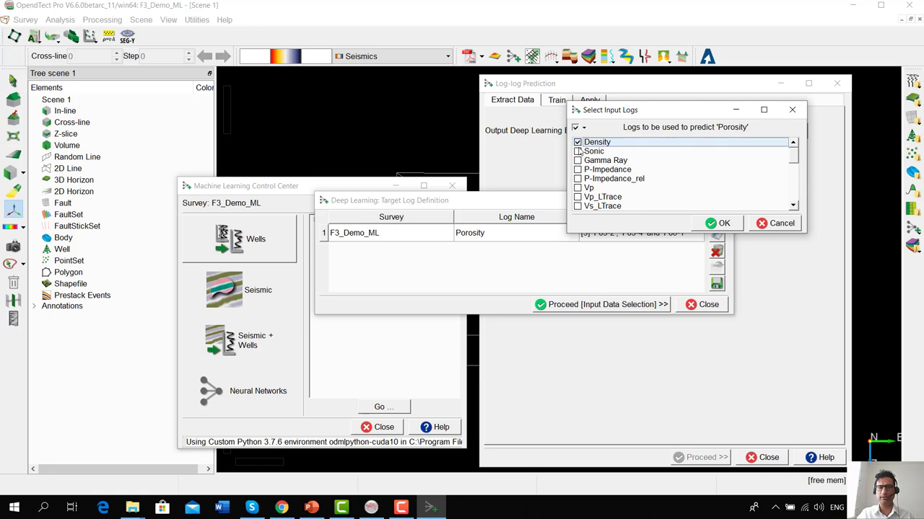
left_click(577, 152)
left_click(578, 160)
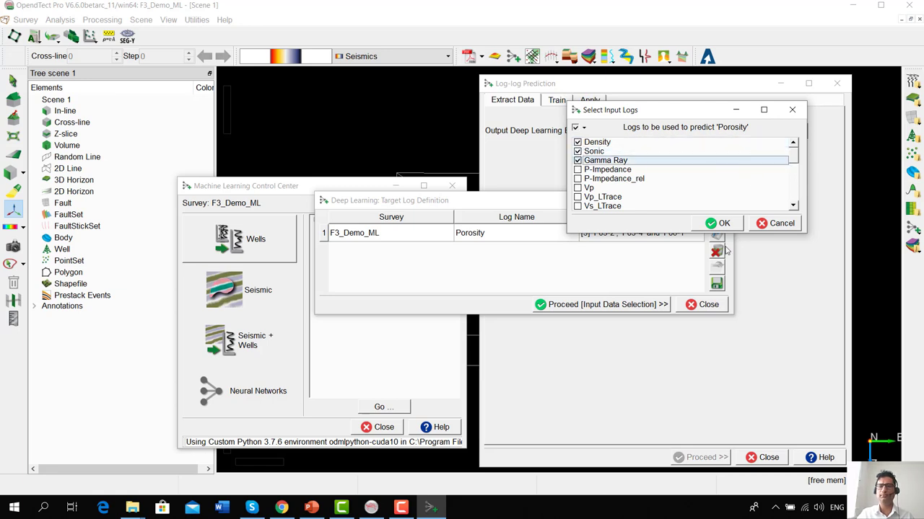
left_click(721, 224)
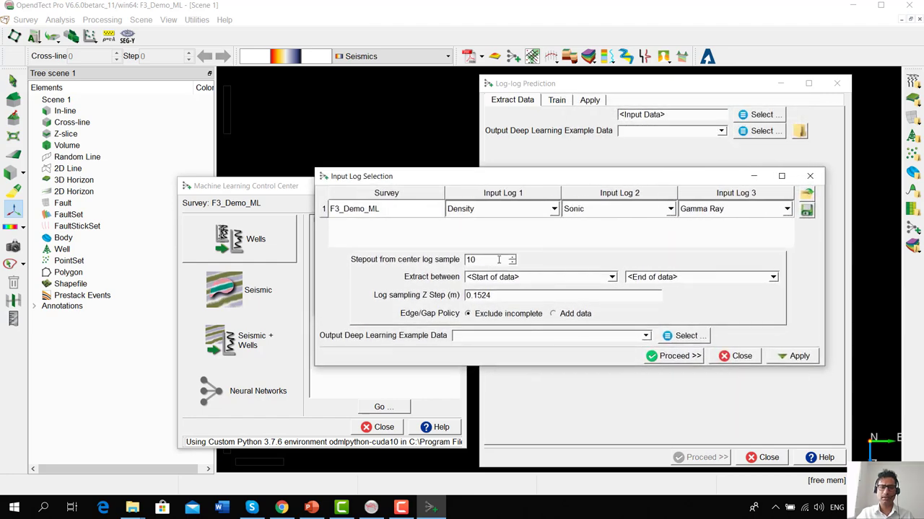
- Name the output example data "Phi prediction from RhoB DT GR" and run the well log example extraction
left_click_drag(498, 259, 466, 259)
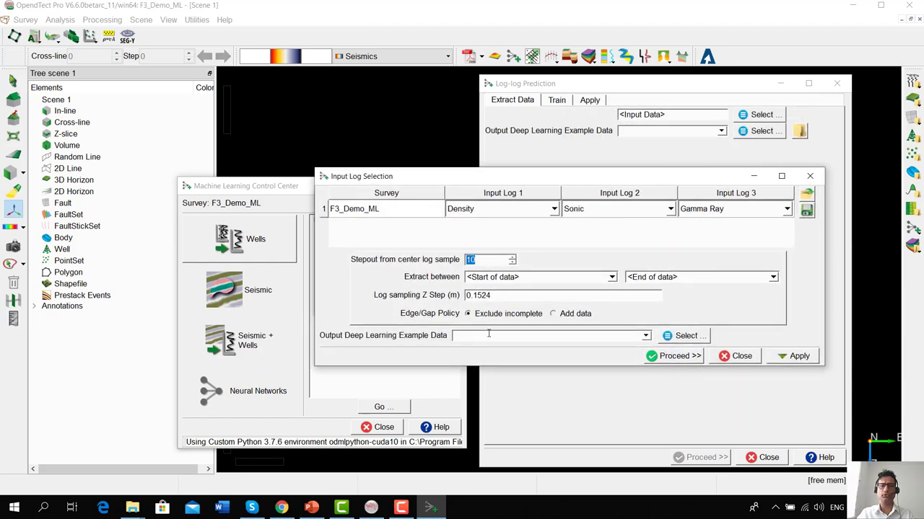
left_click(494, 259)
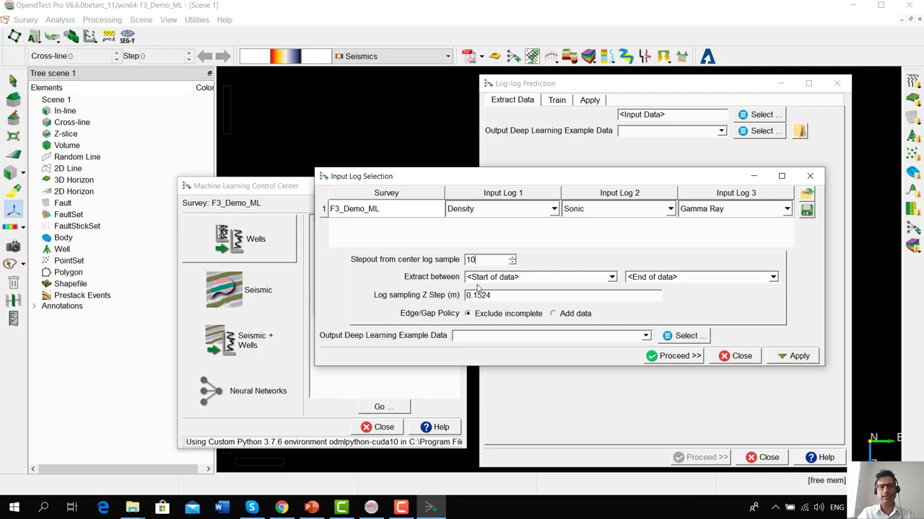
left_click(481, 334)
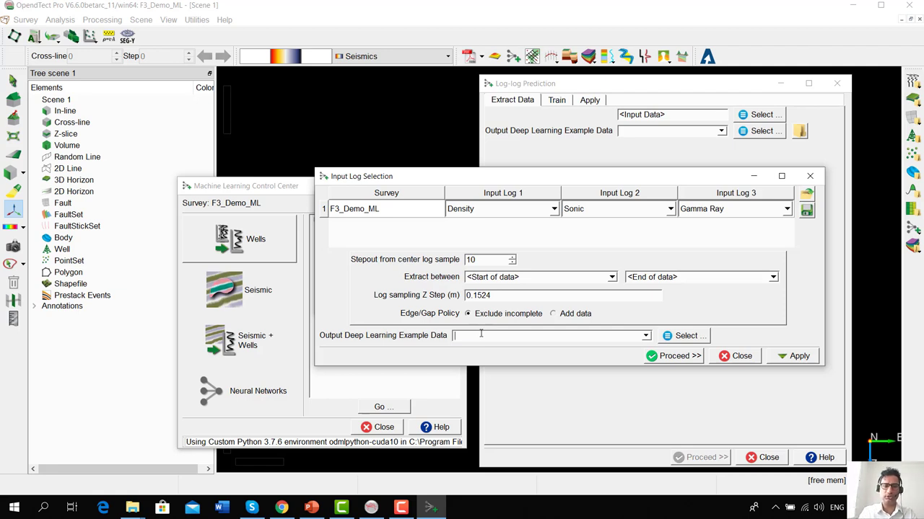
type("Phi")
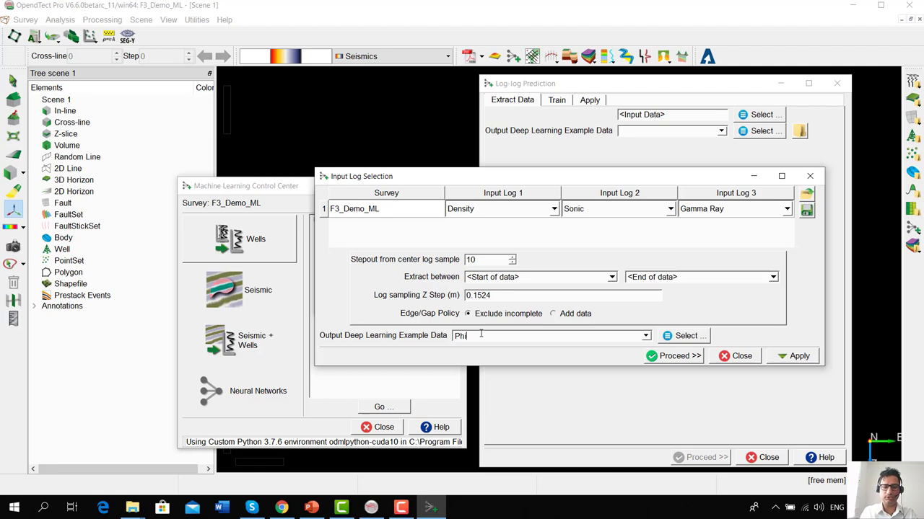
type(" prediction from")
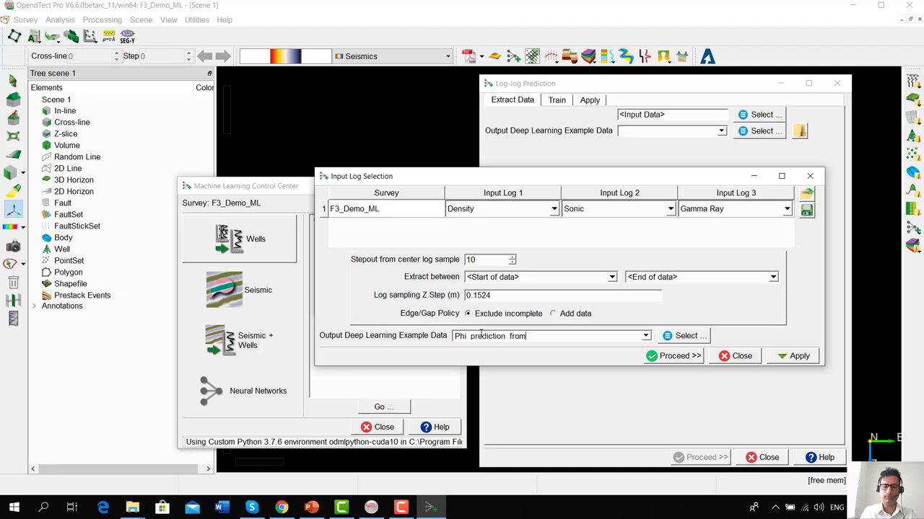
type(" RhoB DT")
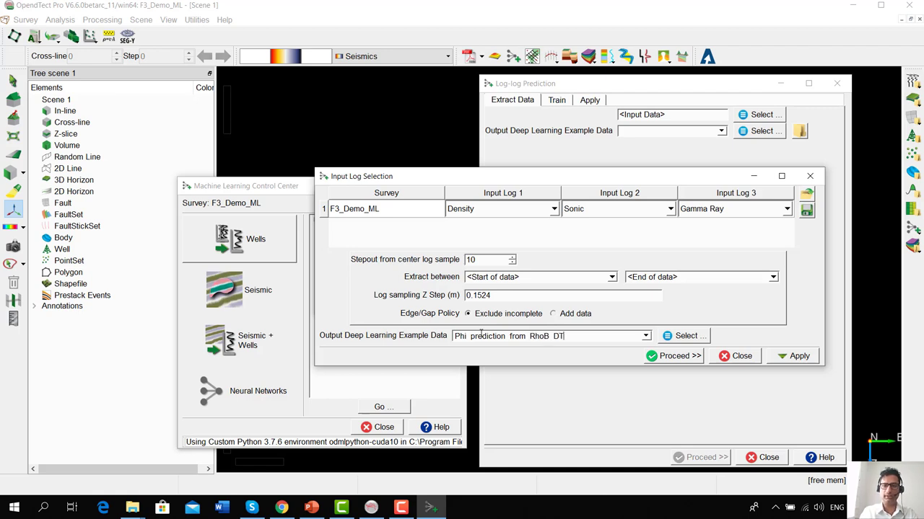
type(" GR")
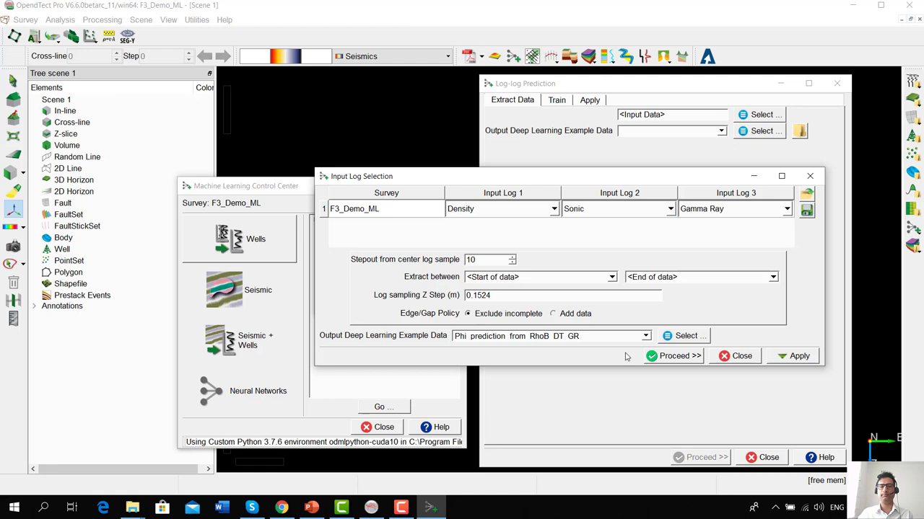
left_click(676, 357)
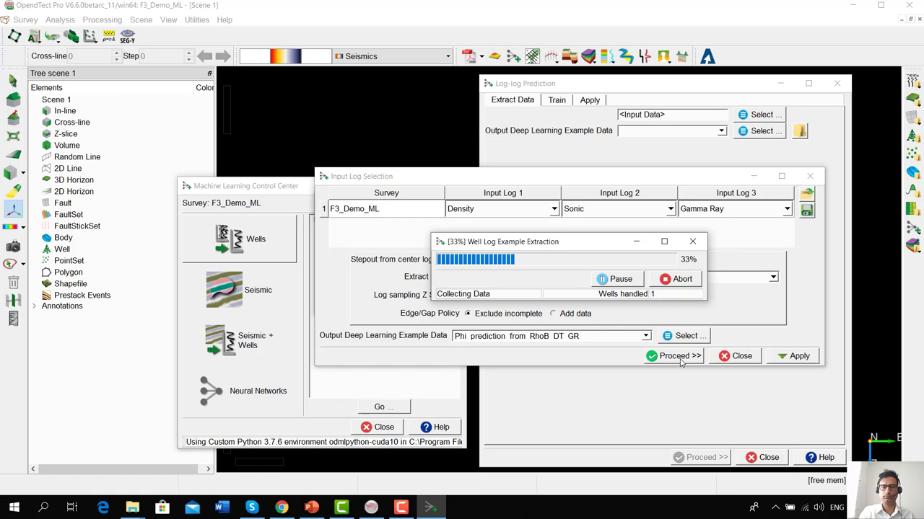
- Configure the Scikit-learn training parameters with the Ensemble type, the XGBoost (Random Forests) model and a max depth of 10
left_click_drag(653, 87, 629, 81)
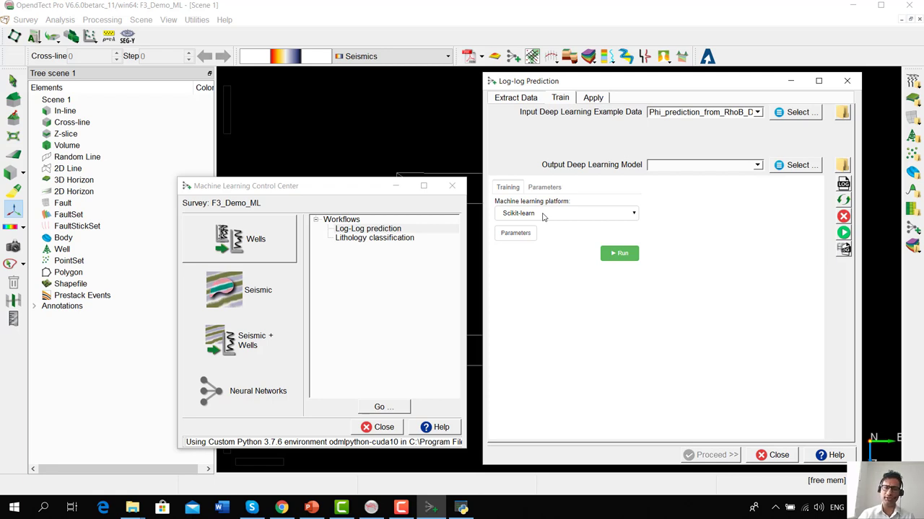
left_click(548, 187)
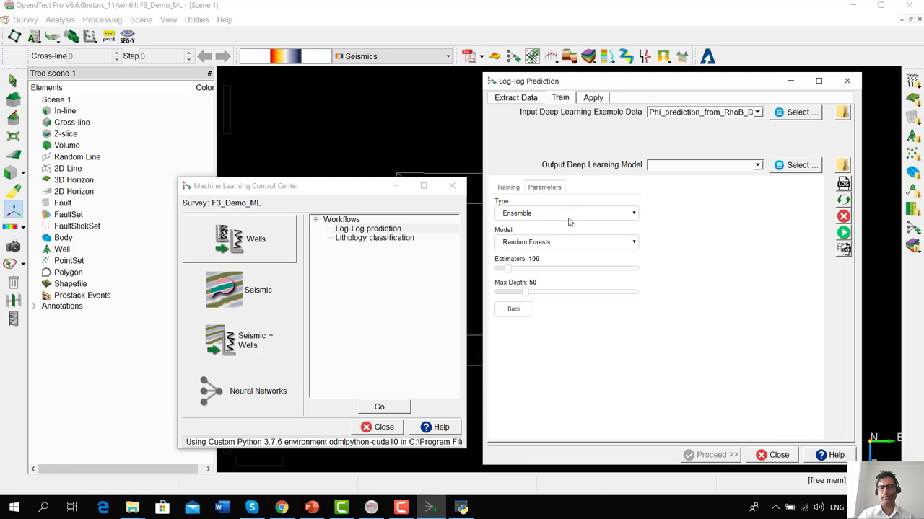
left_click(571, 217)
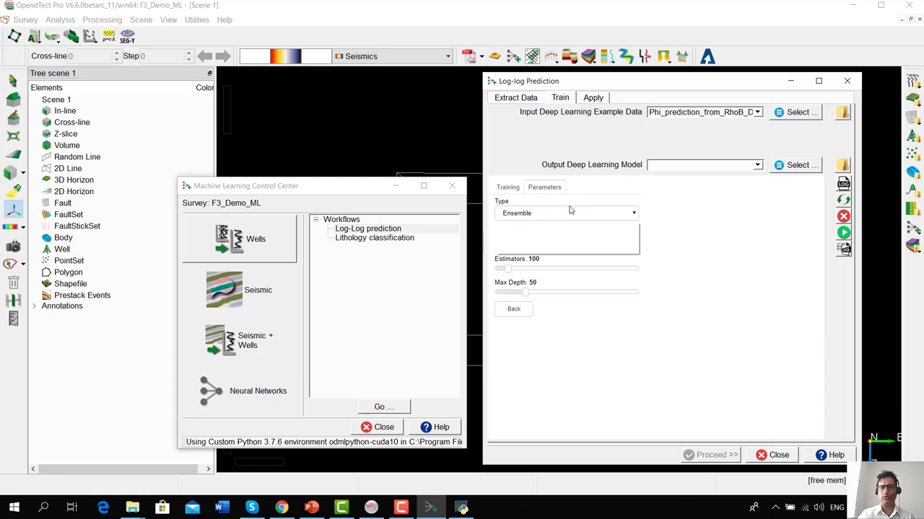
left_click(562, 233)
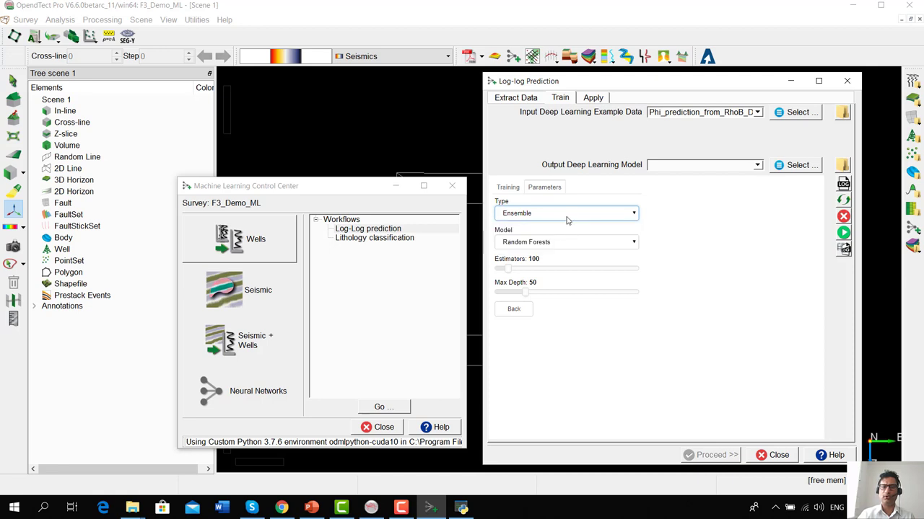
left_click(573, 243)
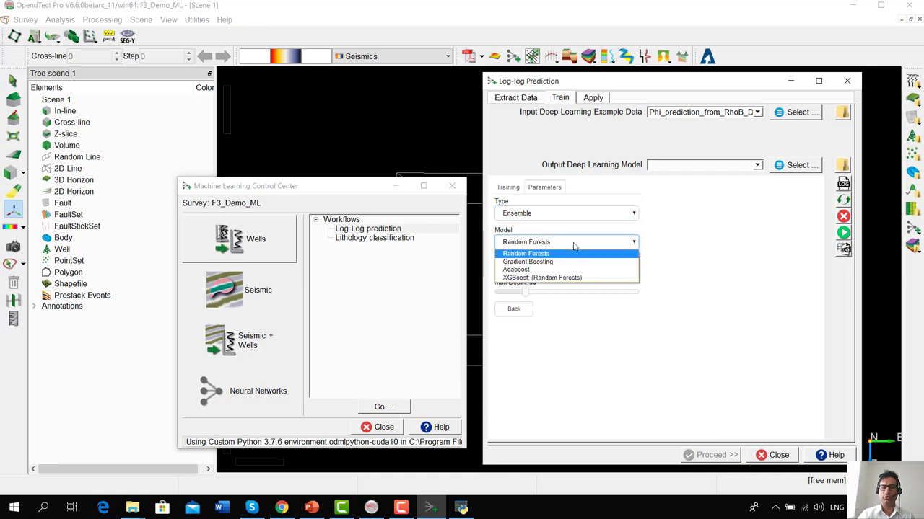
left_click(543, 278)
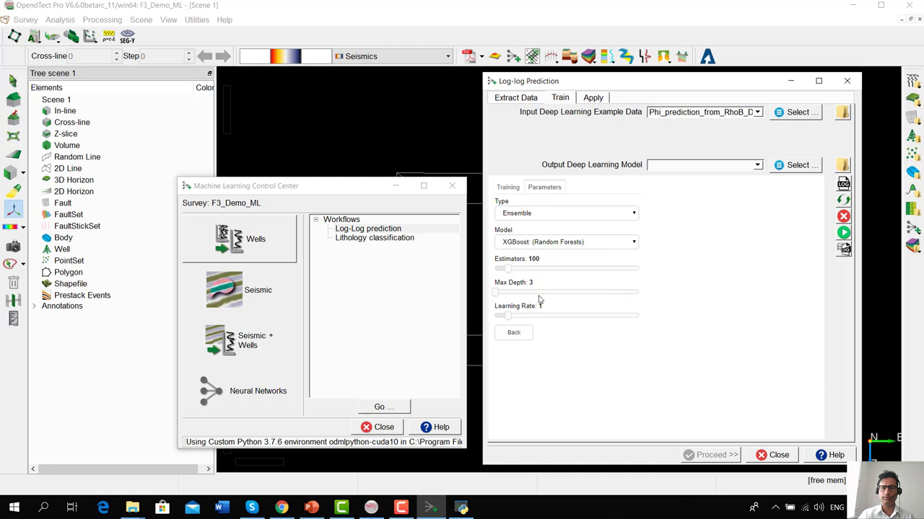
left_click_drag(498, 294, 497, 294)
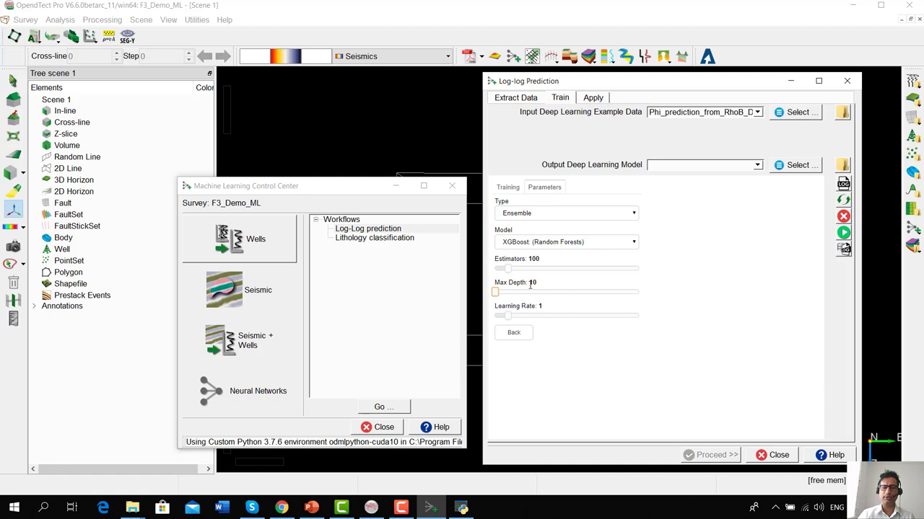
- Name the output deep learning model "XGBoost Phi predictor" and run the training
left_click(507, 187)
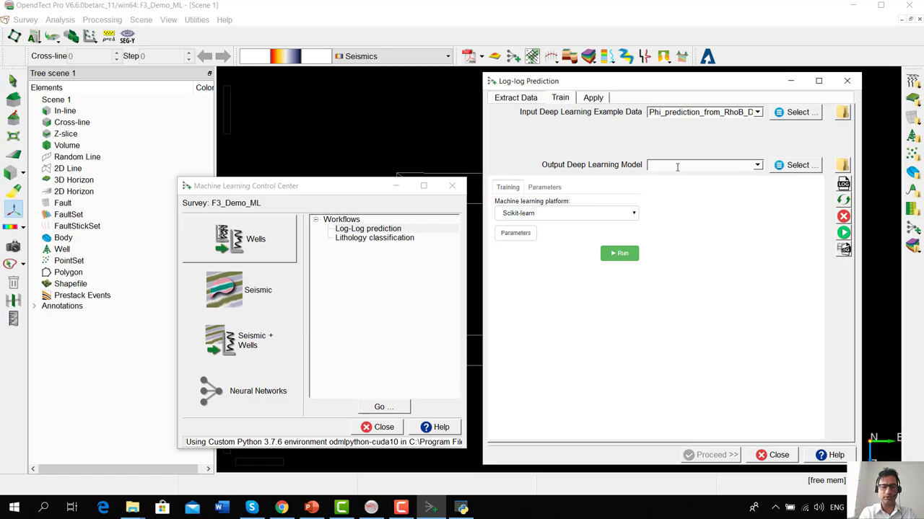
type("XGB")
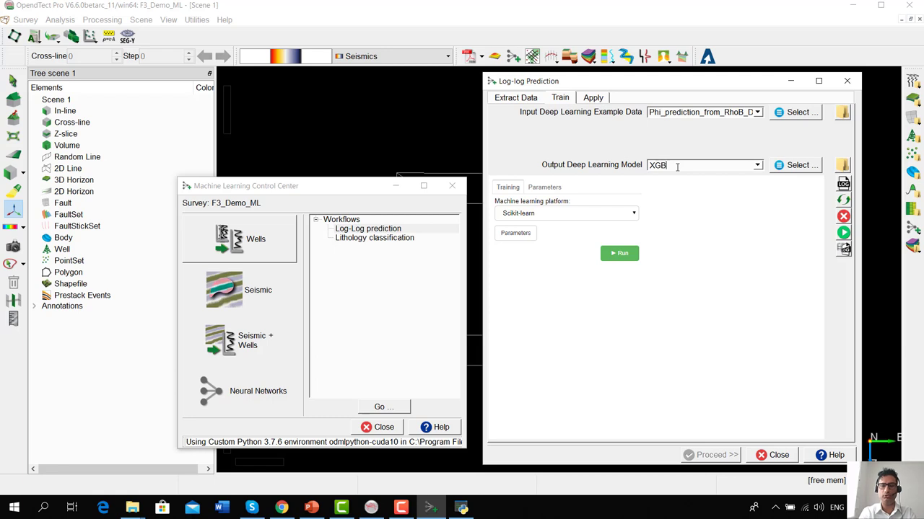
type("oost Phi pre")
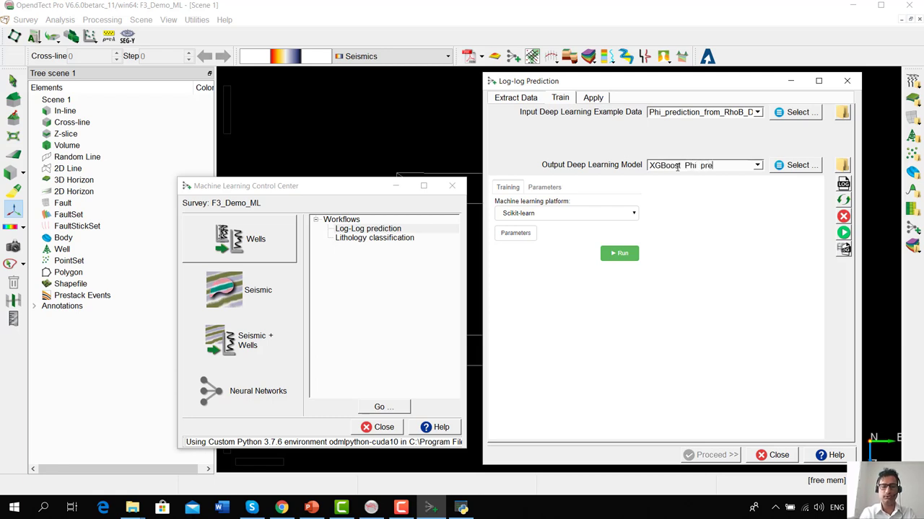
type("dictor")
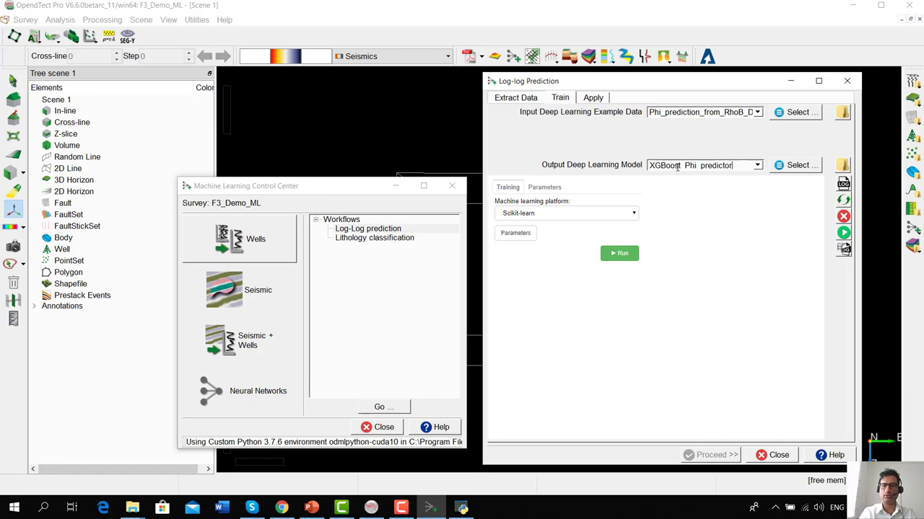
left_click(619, 253)
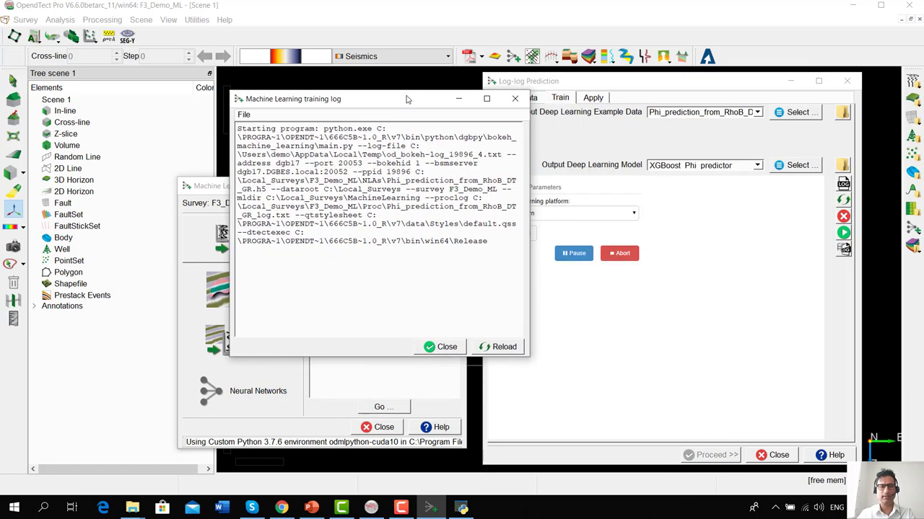
- Enlarge the machine learning training log and reload it to examine the data pre-loading and training progress
left_click_drag(528, 355, 632, 383)
left_click_drag(466, 97, 399, 99)
left_click(539, 363)
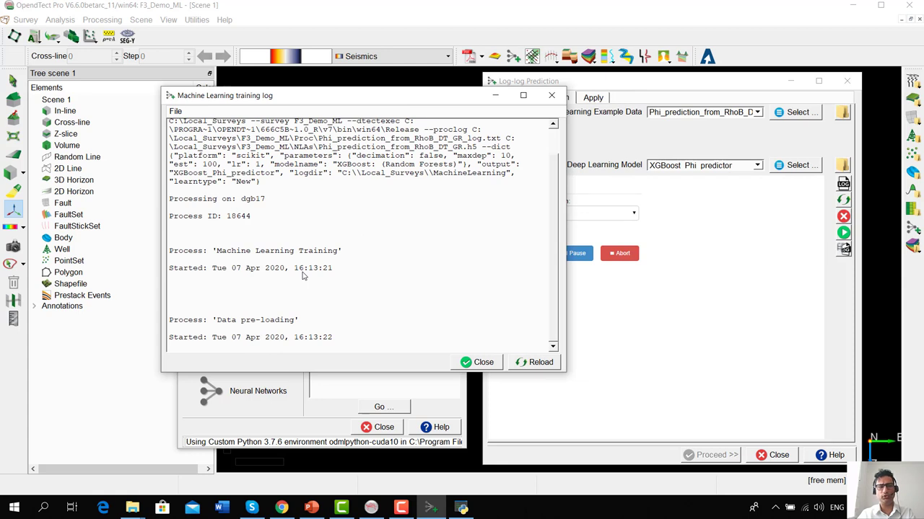
left_click_drag(415, 108, 334, 112)
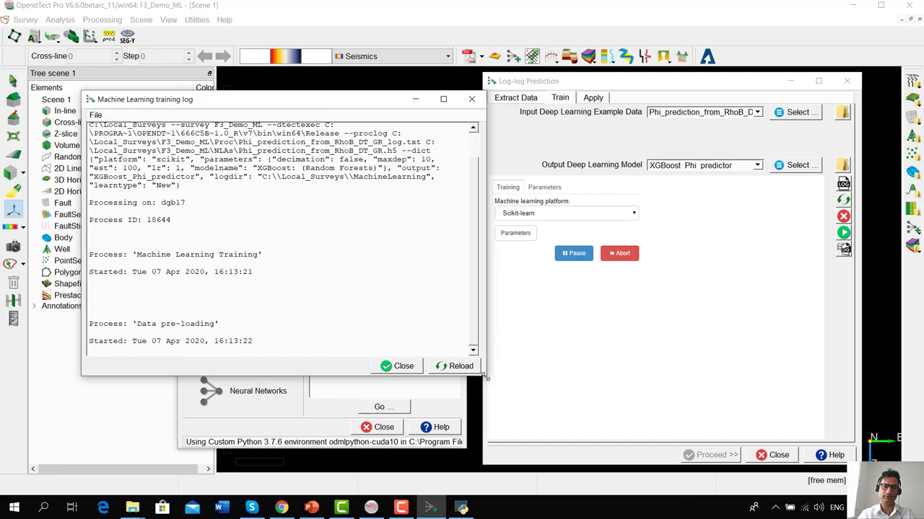
left_click_drag(485, 376, 545, 391)
left_click_drag(134, 330, 231, 330)
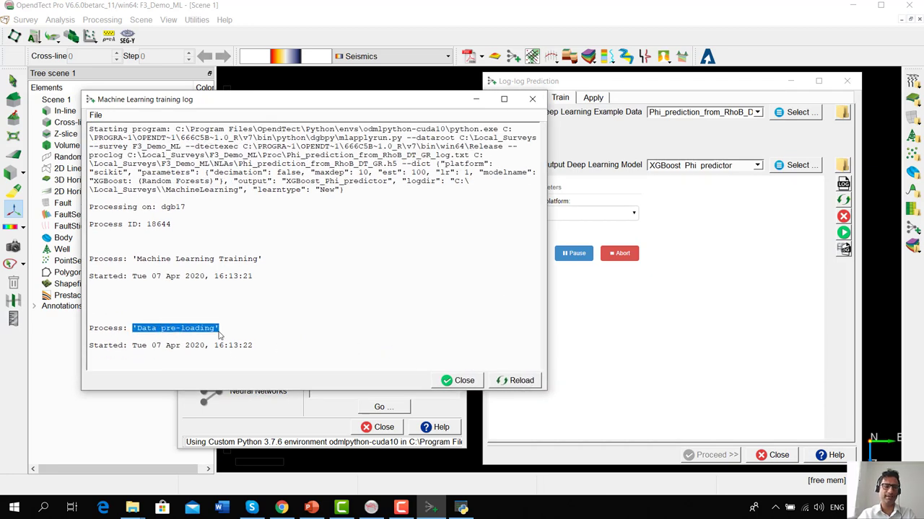
left_click(272, 318)
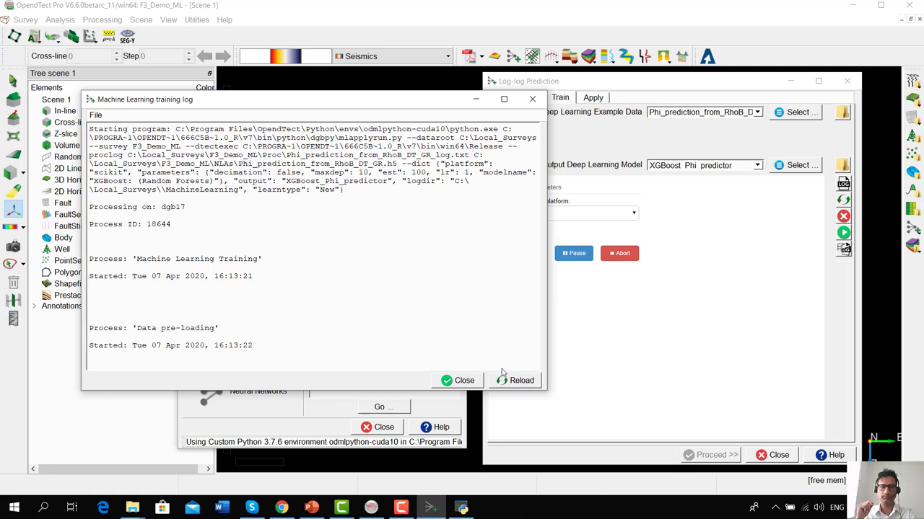
left_click(503, 371)
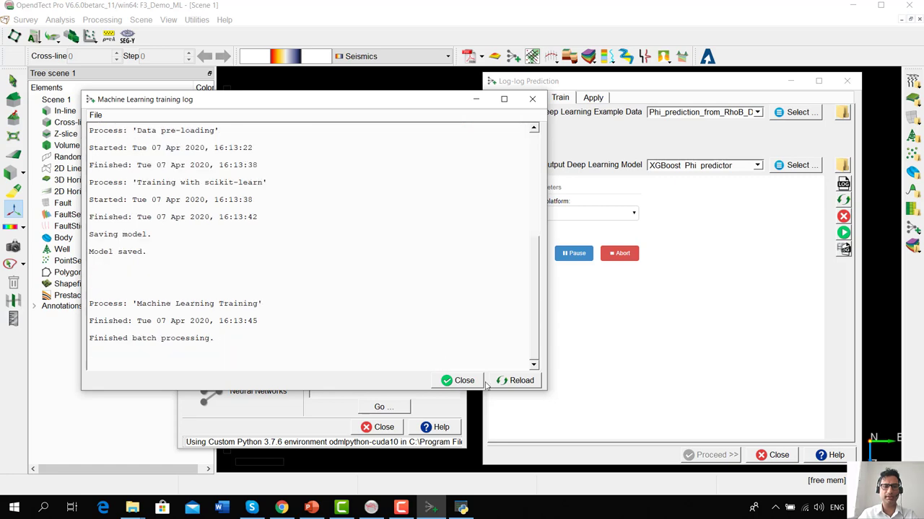
- Reload the machine learning training log, examine its training and model-saving entries, and close it
left_click(502, 381)
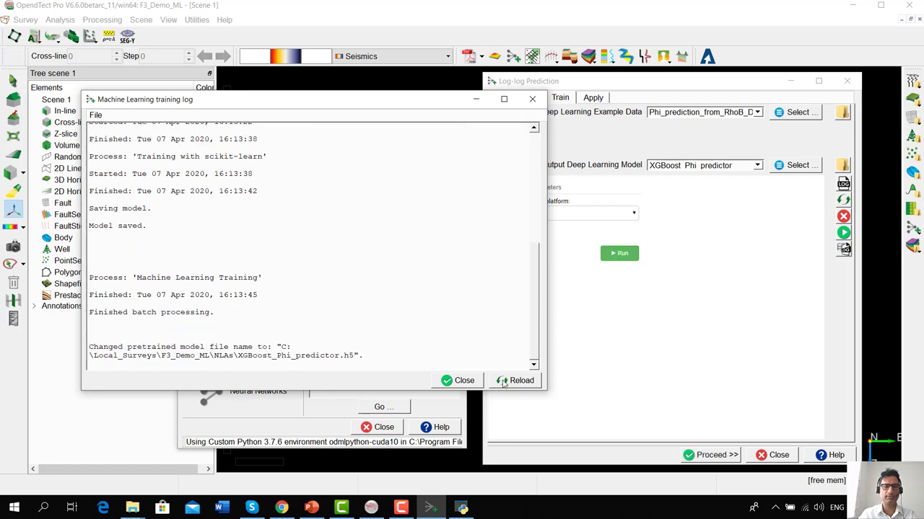
scroll(428, 316, "up", 3)
scroll(363, 308, "down", 2)
scroll(363, 309, "down", 1)
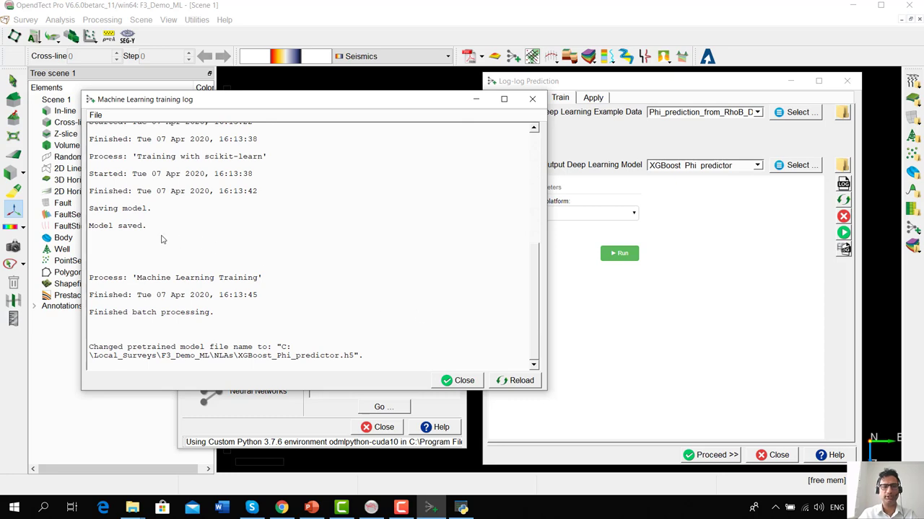
left_click(459, 381)
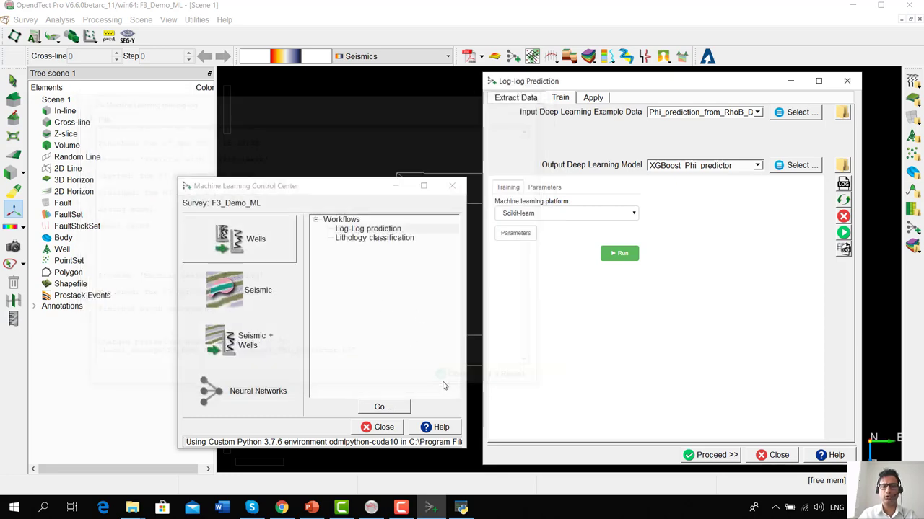
- Choose the trained XGBoost_Phi_predictor model in F3_Demo_ML and proceed to its application settings
left_click(595, 98)
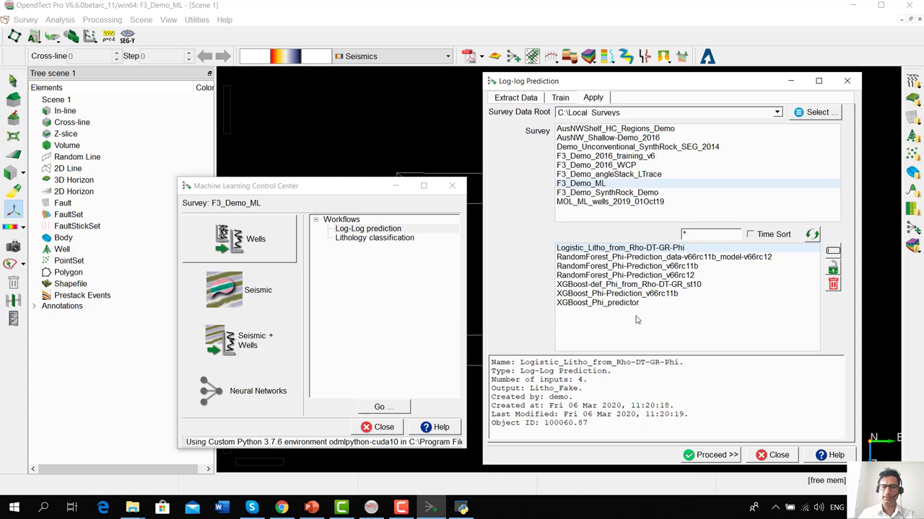
left_click(619, 303)
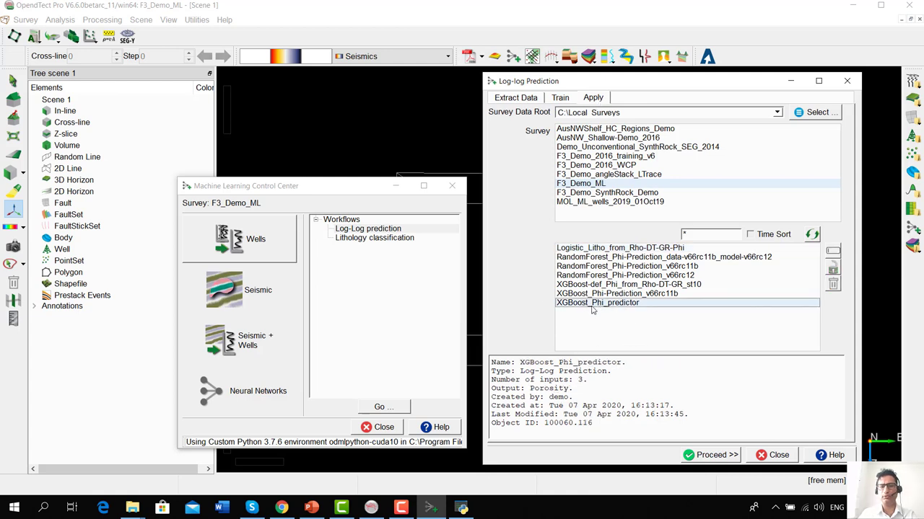
left_click(709, 456)
left_click_drag(647, 153, 665, 132)
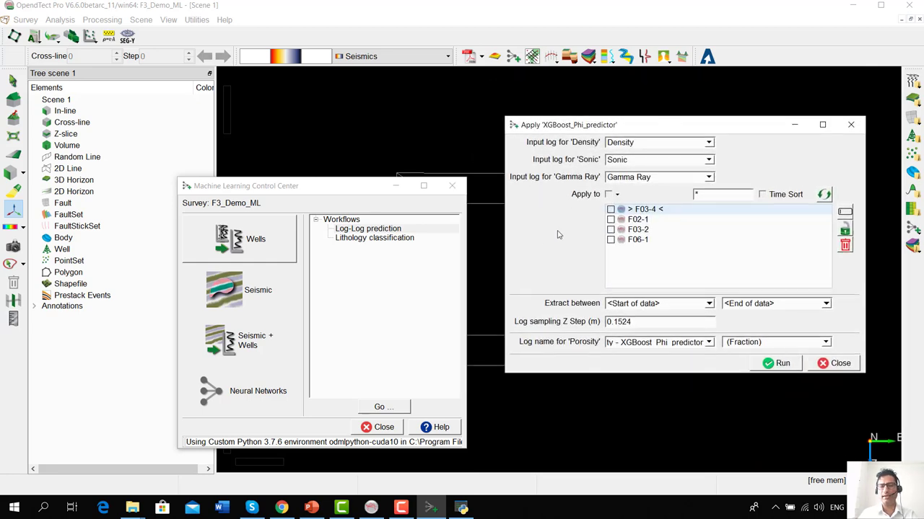
- Apply the XGBoost_Phi_predictor model to well F02-1, keeping the proposed porosity log name, and close the application window
left_click(610, 219)
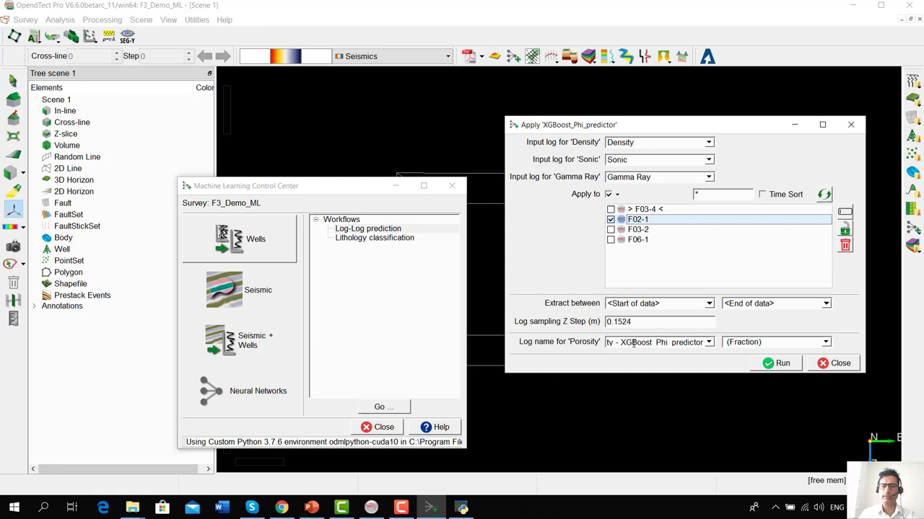
key("Home")
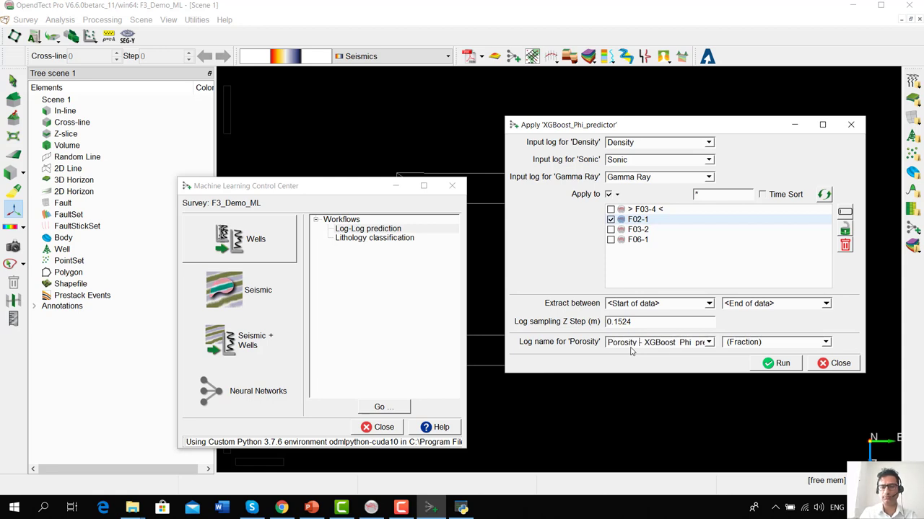
key("End")
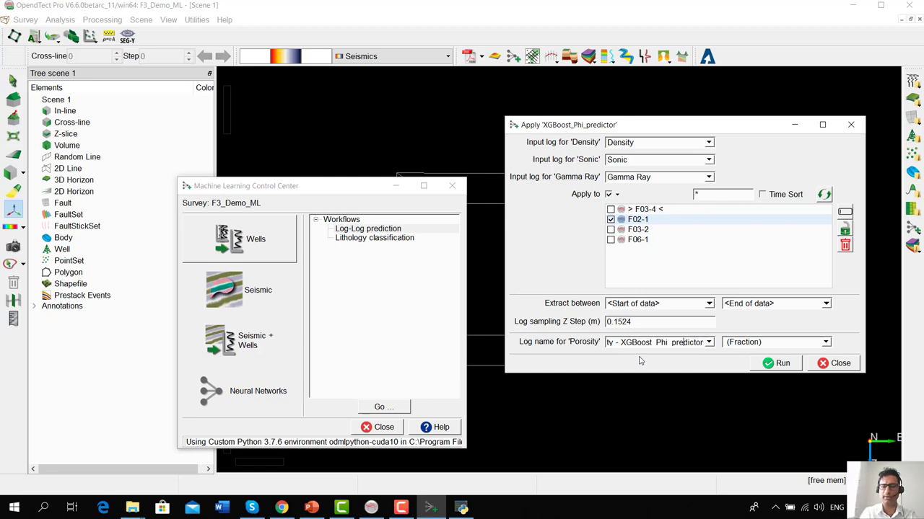
key("Home")
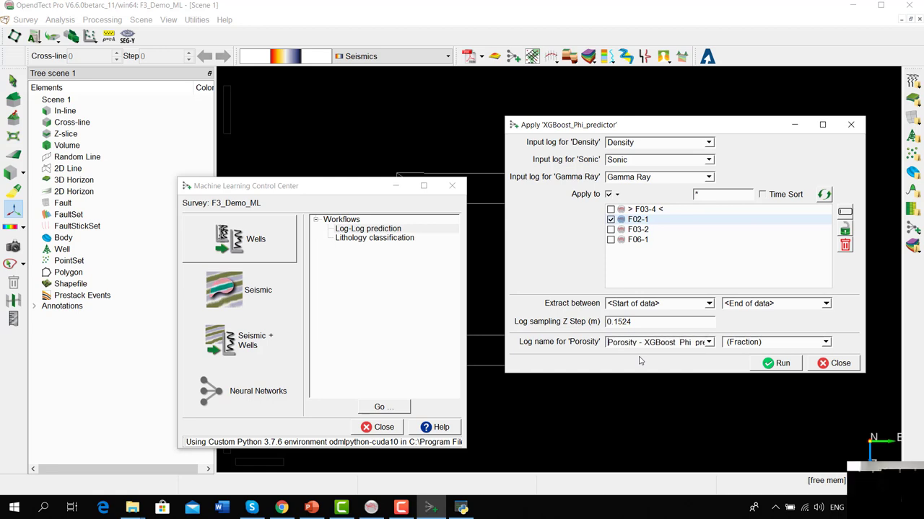
left_click(772, 364)
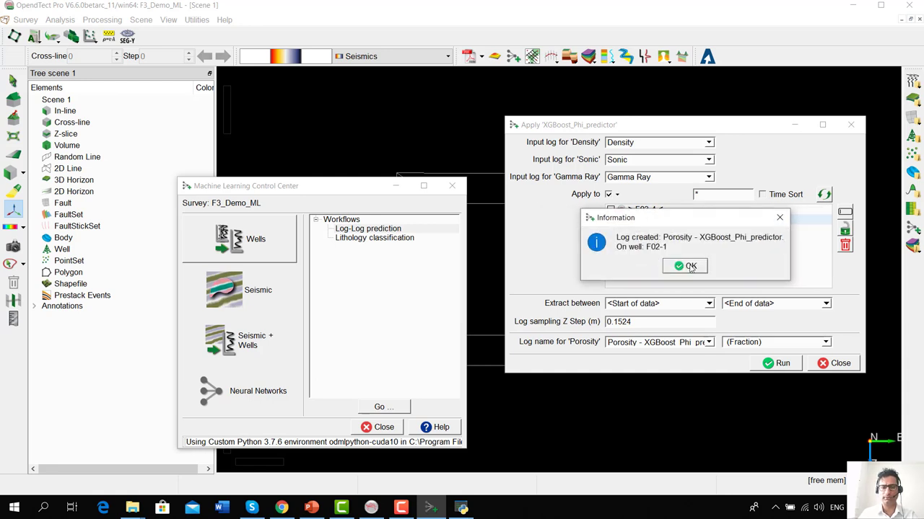
left_click(687, 266)
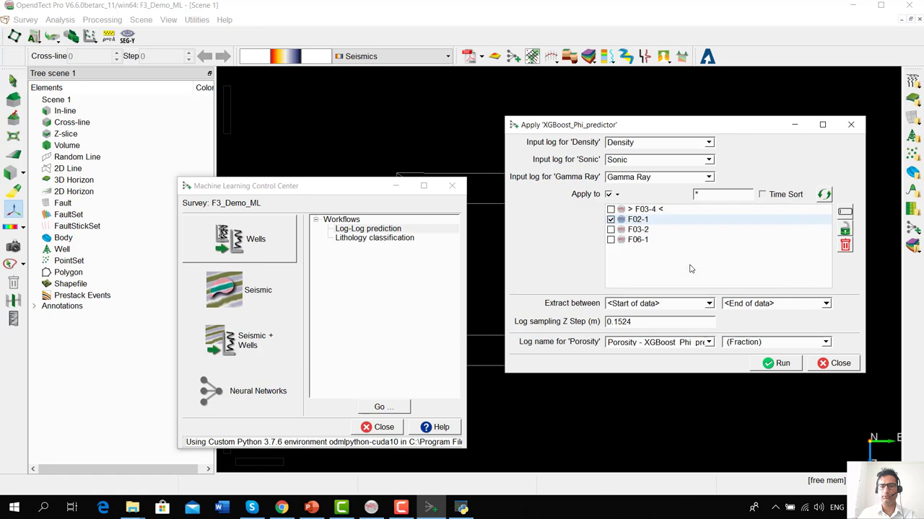
left_click(834, 363)
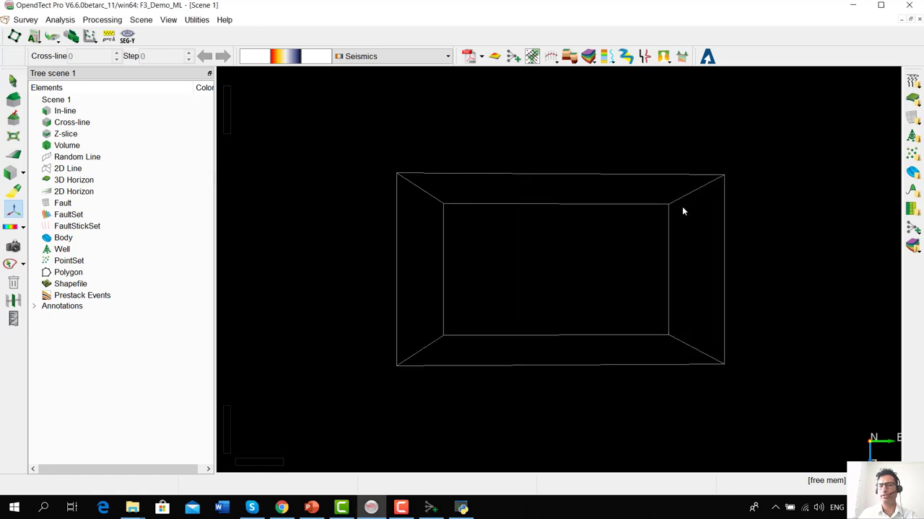
- Open the well manager and select the Porosity - XGBoost_Phi_predictor log of well F02-1
left_click(910, 139)
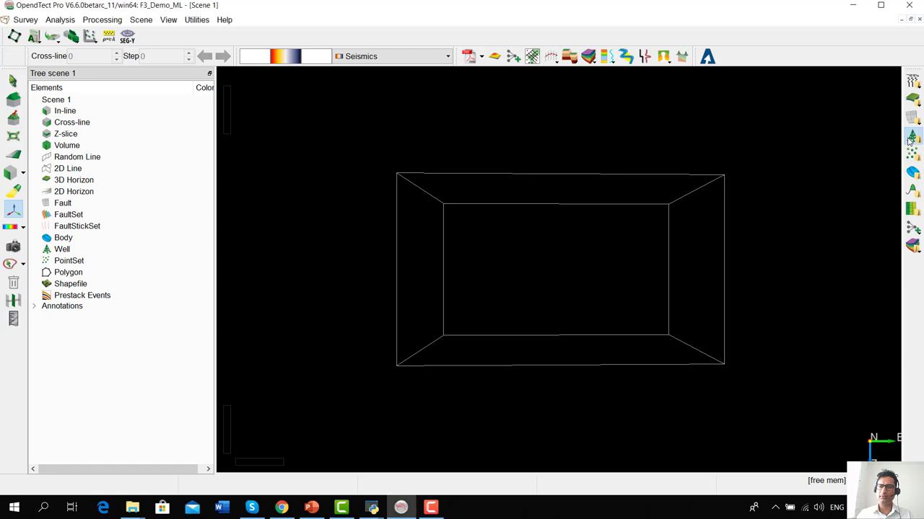
left_click_drag(433, 68, 414, 75)
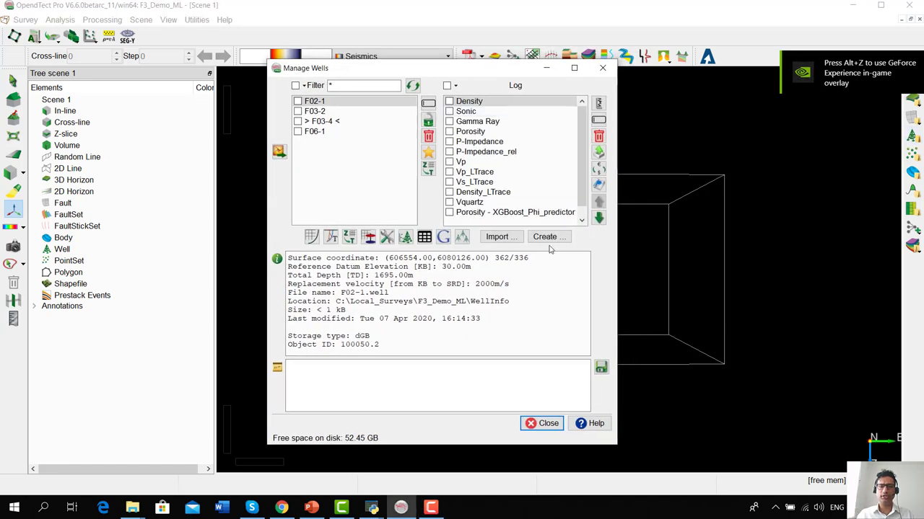
left_click(474, 212)
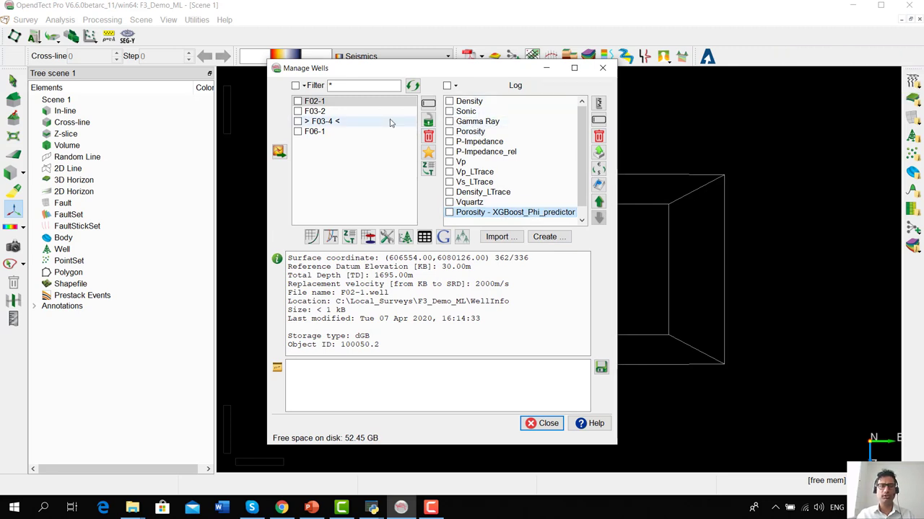
- Open the well table, maximize it, and launch a log cross-plot for well F02-1
left_click(425, 237)
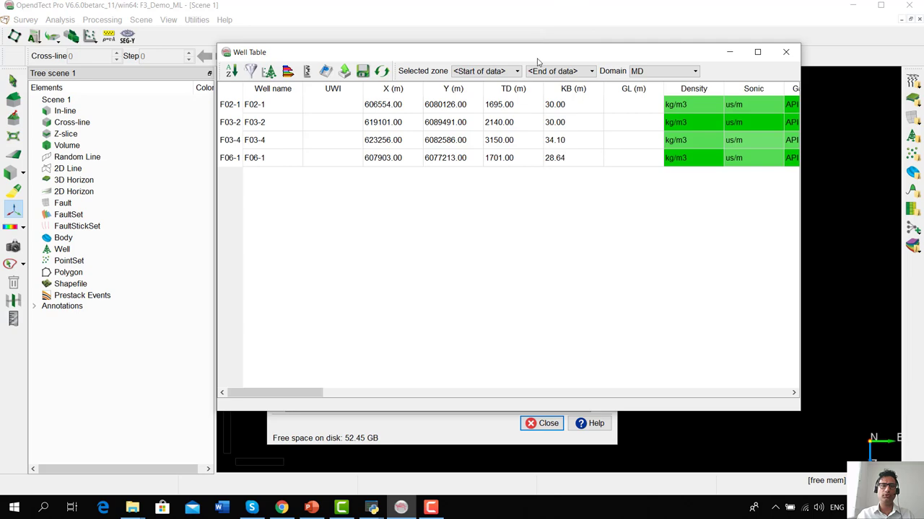
double_click(447, 47)
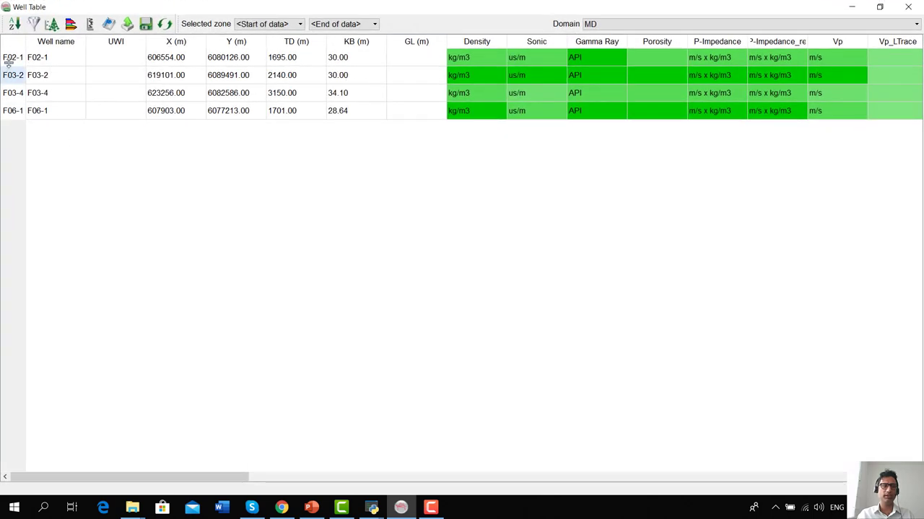
left_click(12, 60)
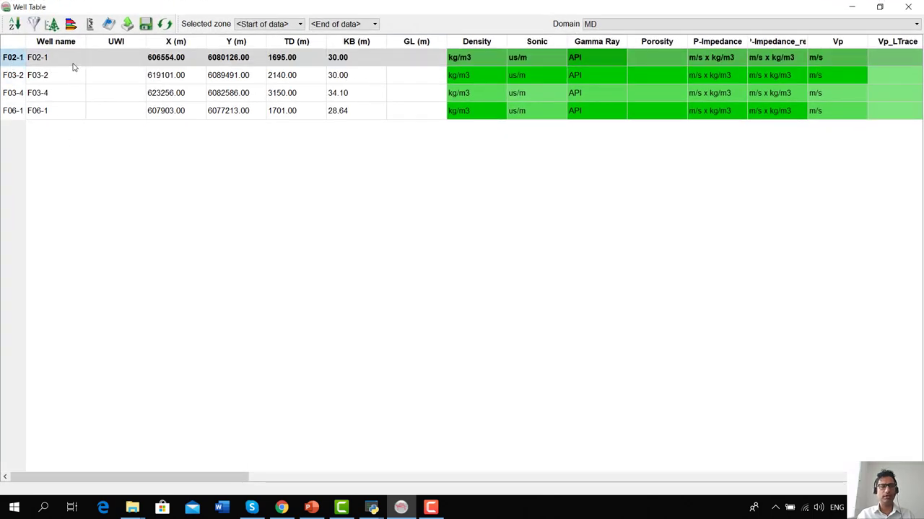
left_click(53, 25)
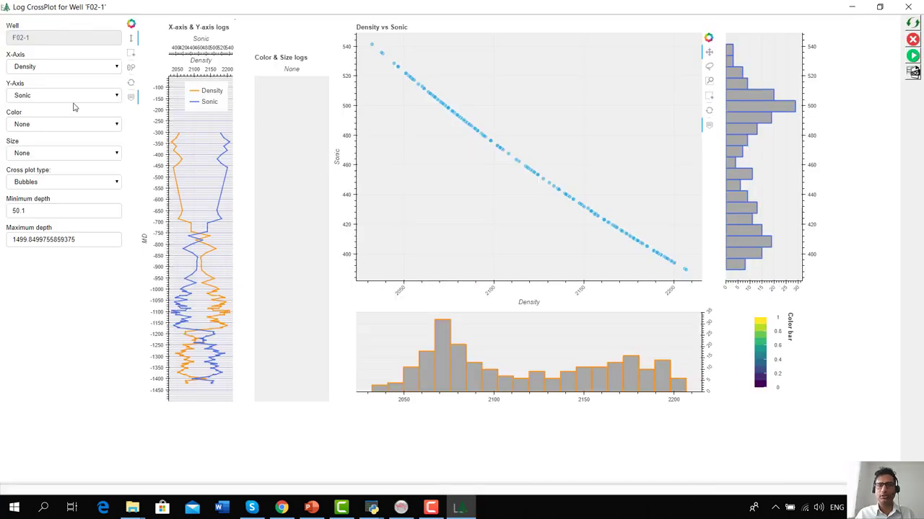
- Set the cross-plot's X-axis to Porosity and its Y-axis to Porosity - XGBoost_Phi_predictor
left_click(96, 68)
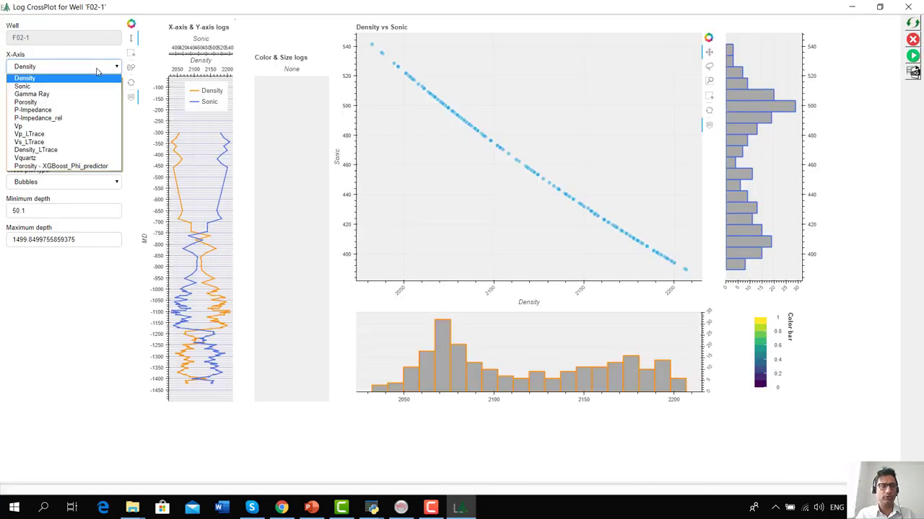
left_click(62, 105)
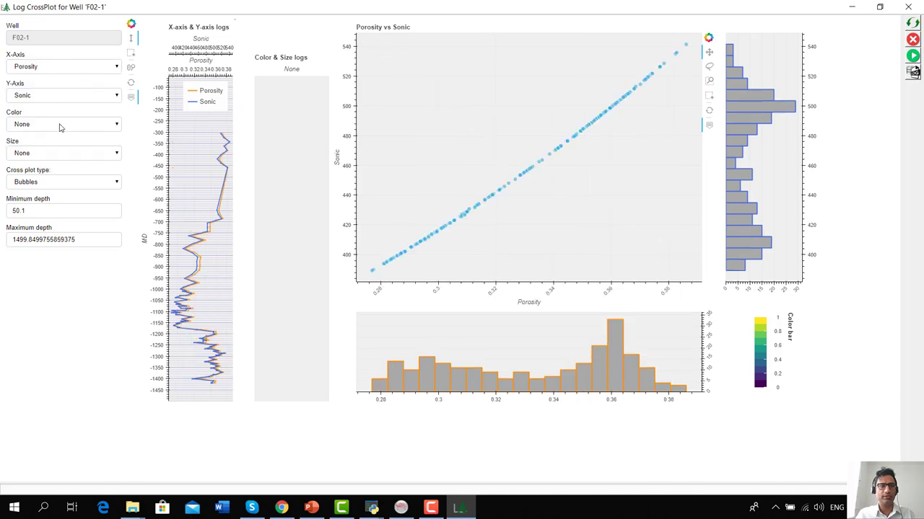
left_click(72, 96)
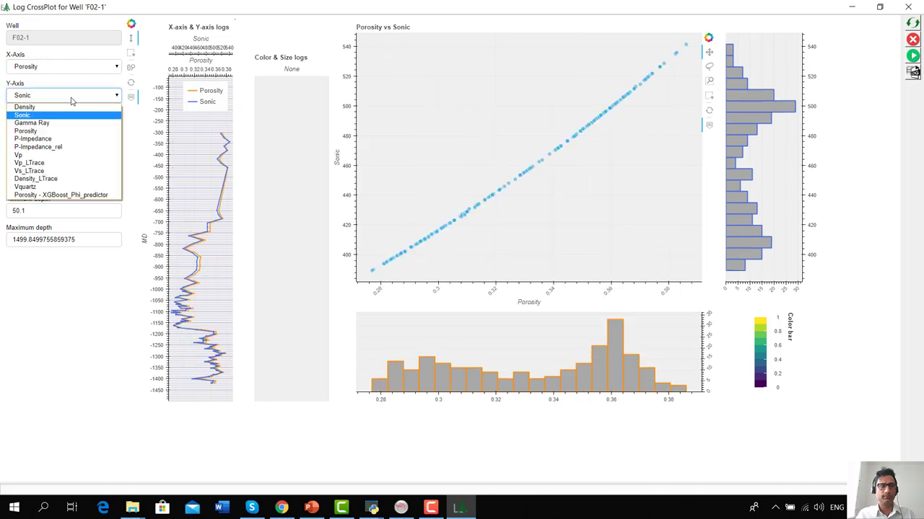
left_click(61, 195)
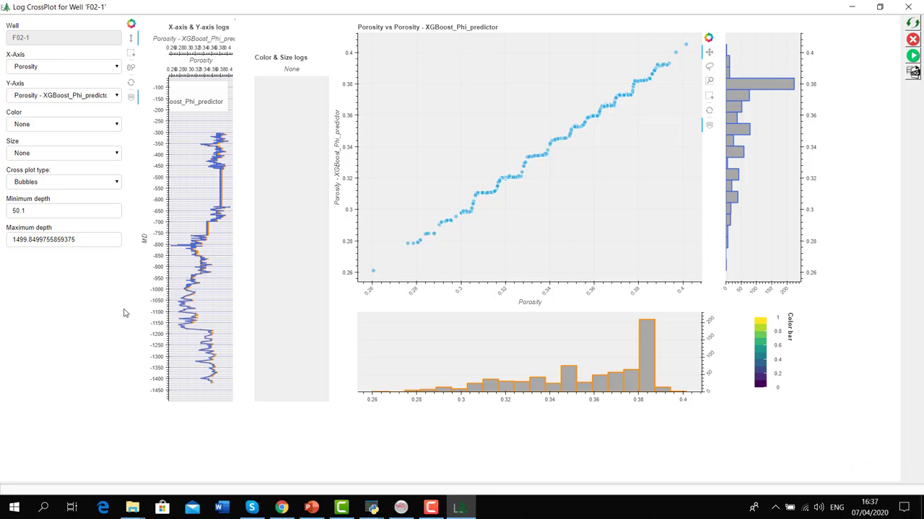
key("alt+Tab")
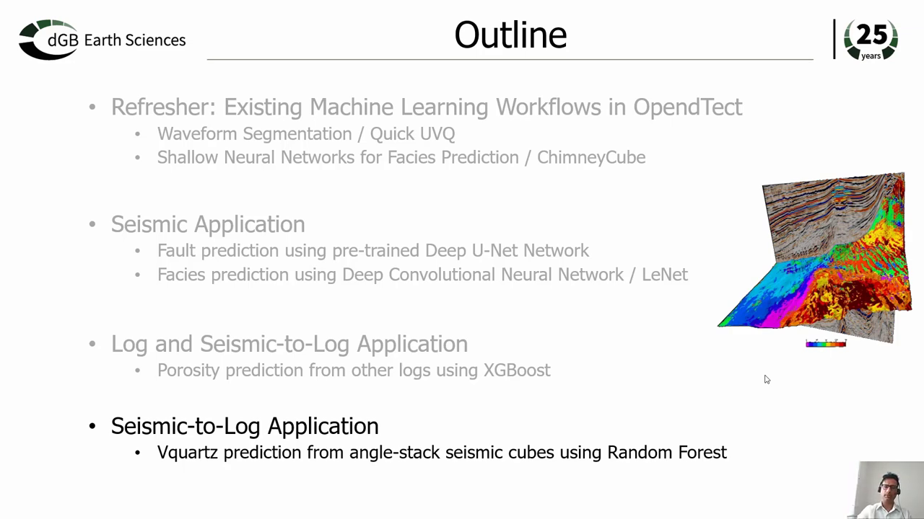
key("Right")
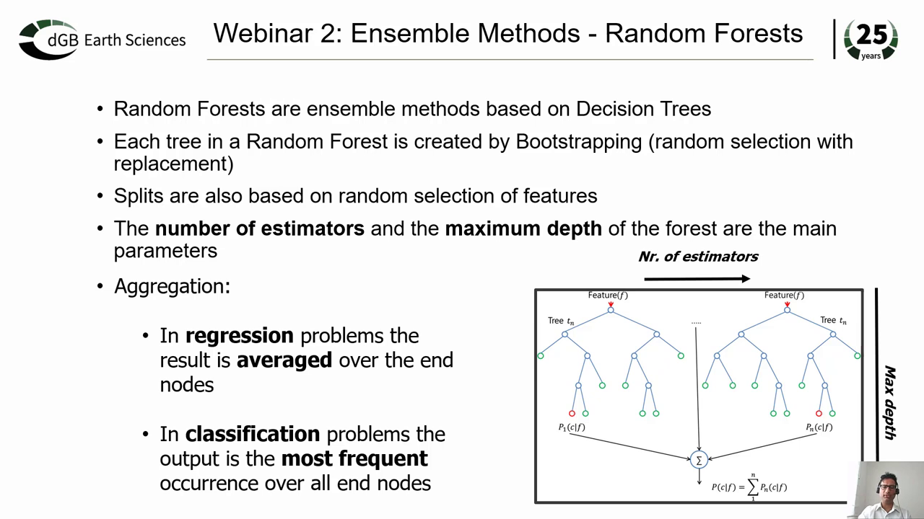
key("Right")
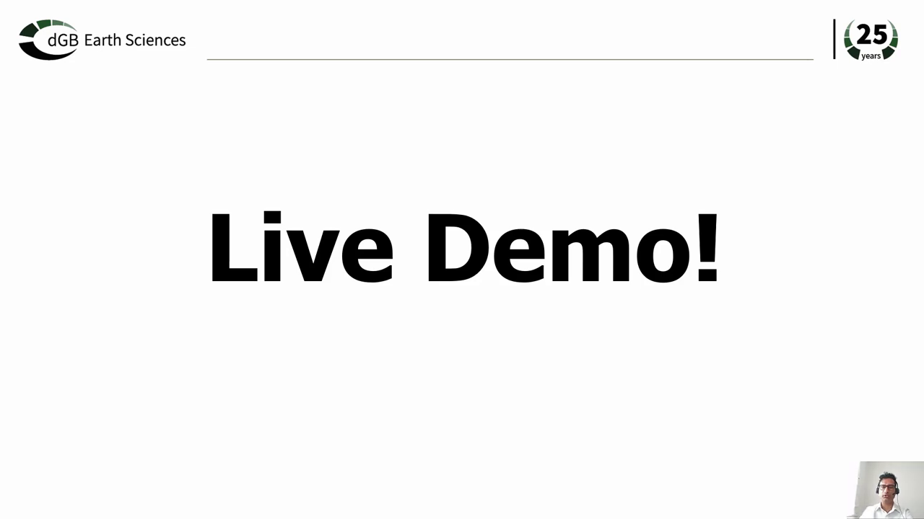
- Switch back to OpendTect and start the 3D seismic Rock Property Prediction workflow for seismic and wells from the Machine Learning Control Center
key("alt+Tab")
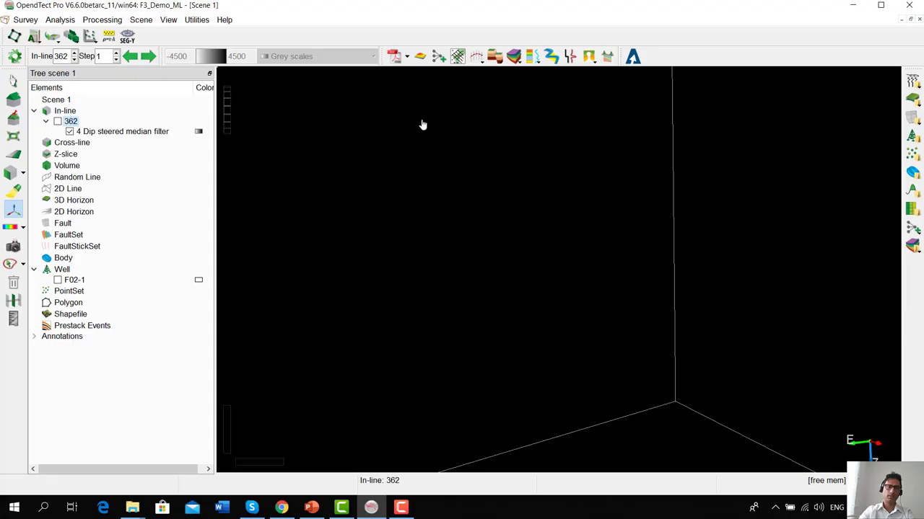
left_click(60, 20)
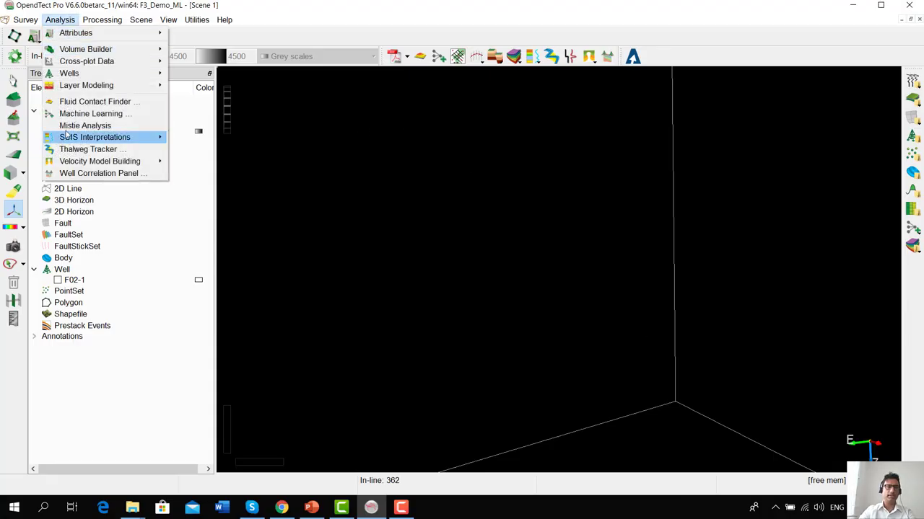
left_click(142, 116)
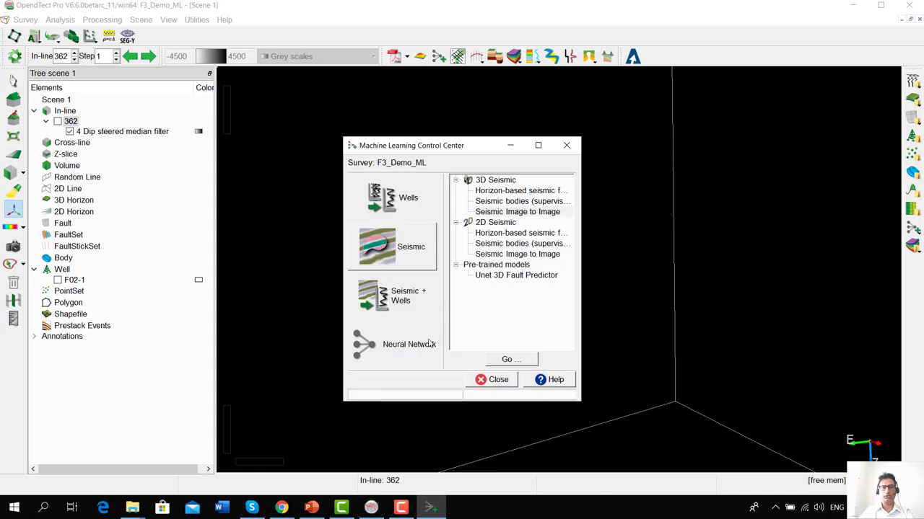
left_click(406, 306)
left_click_drag(582, 402, 669, 420)
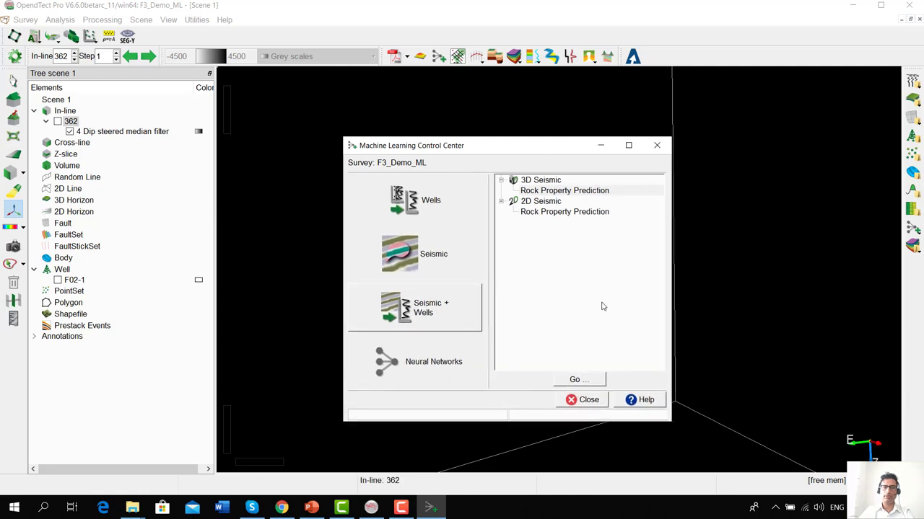
left_click(607, 190)
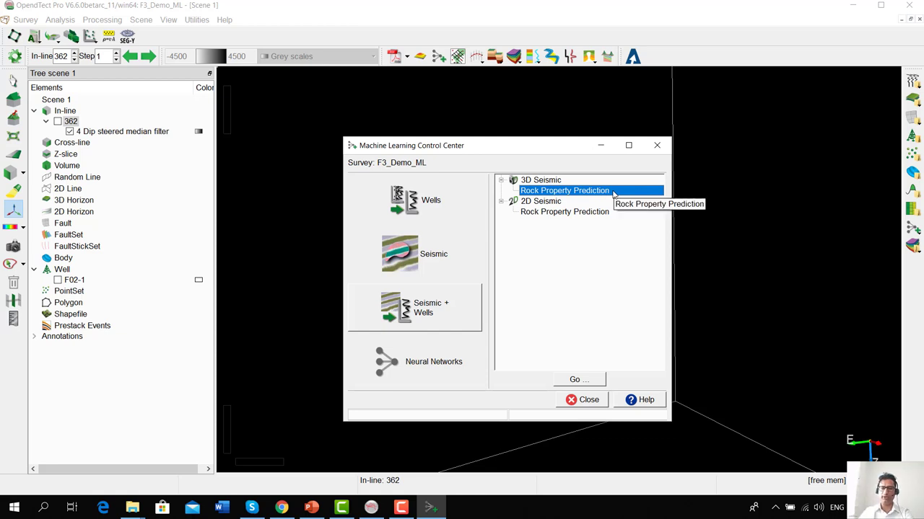
left_click(590, 382)
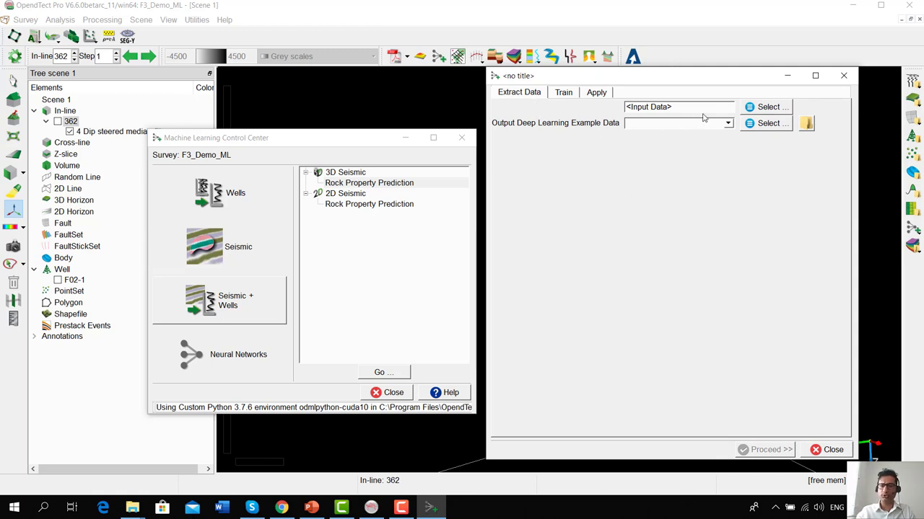
- Define Vquartz as the target log to predict in survey F3_Demo_ML, using wells F03-2, F03-4 and F06-1
left_click(752, 108)
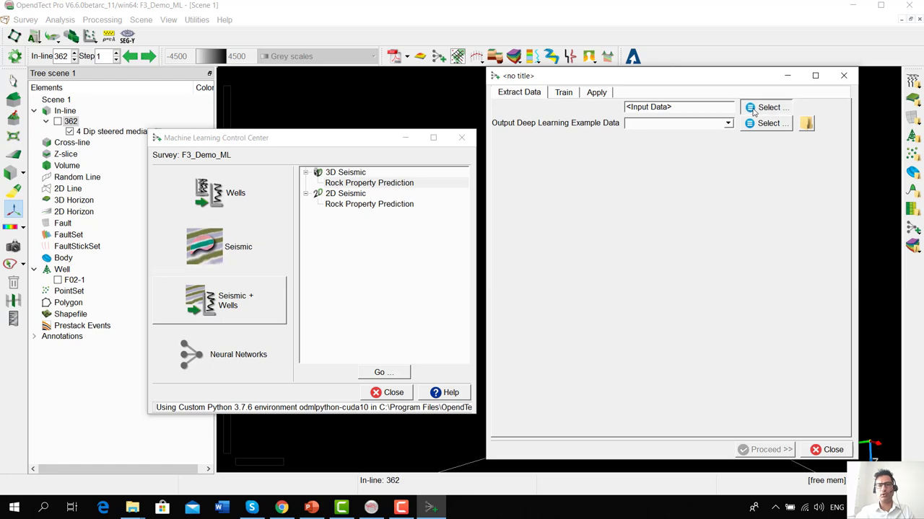
left_click_drag(669, 142, 688, 124)
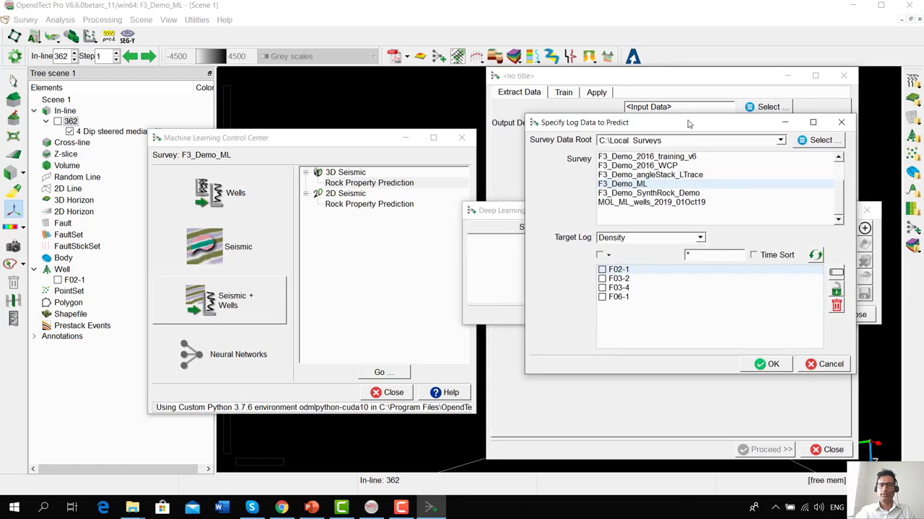
left_click(630, 238)
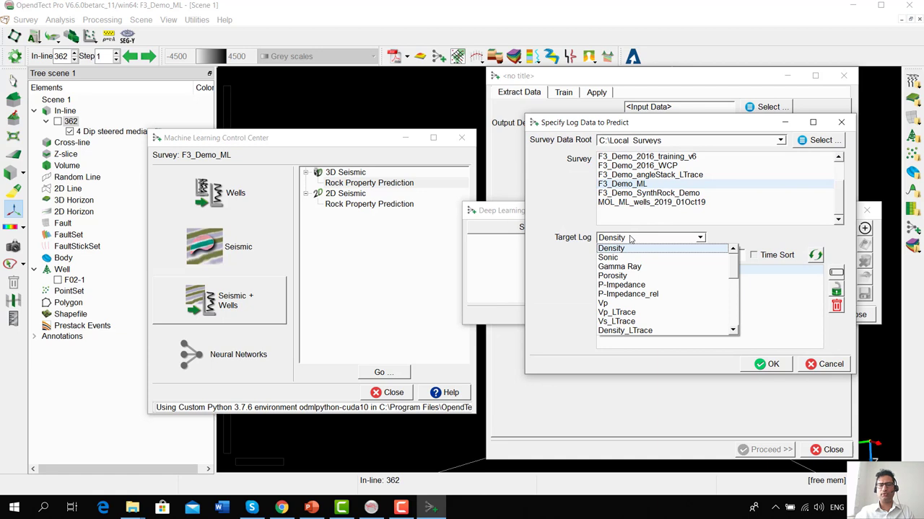
scroll(632, 289, "down", 2)
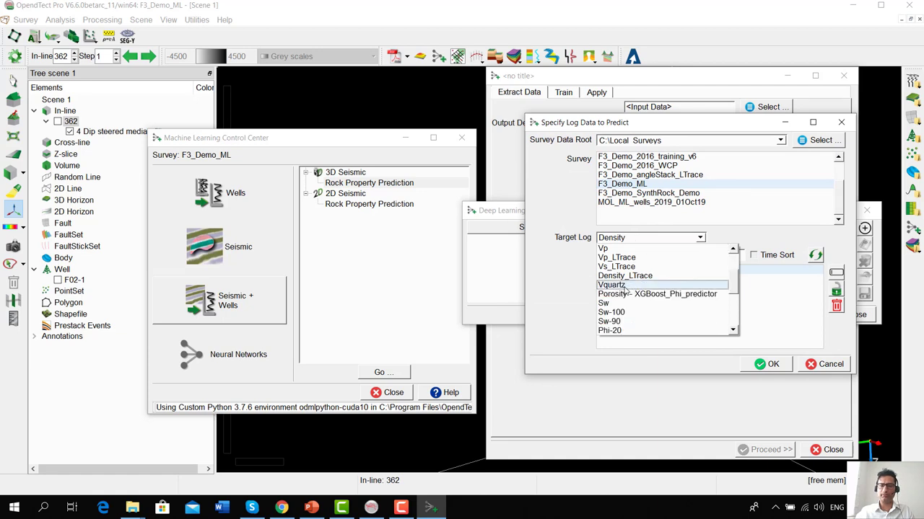
left_click(625, 286)
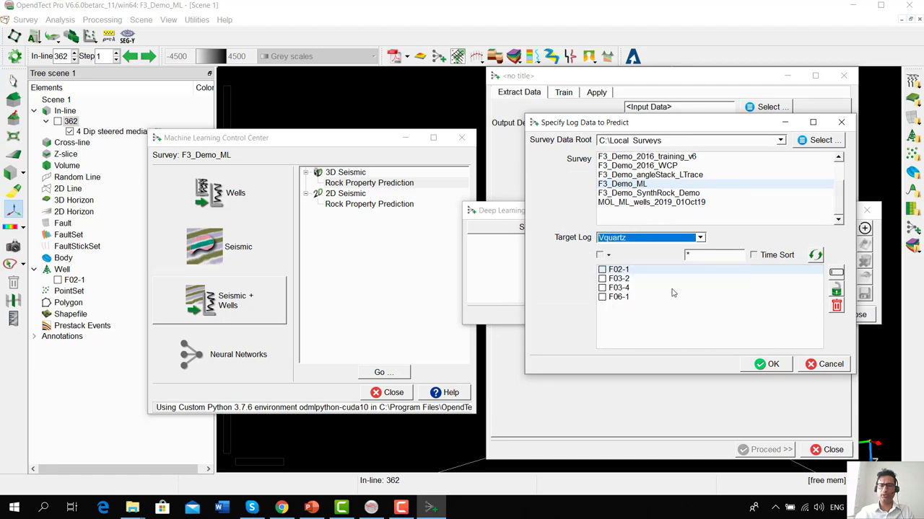
left_click(602, 280)
left_click(601, 288)
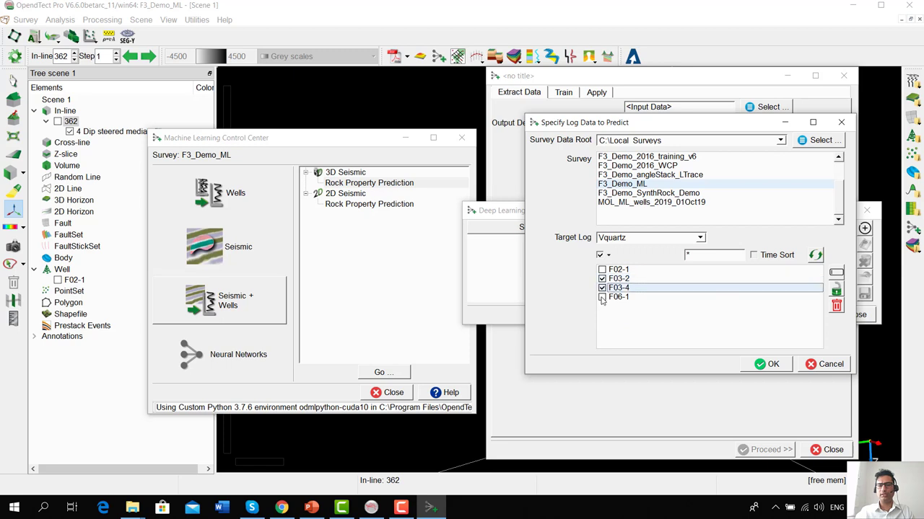
left_click(602, 298)
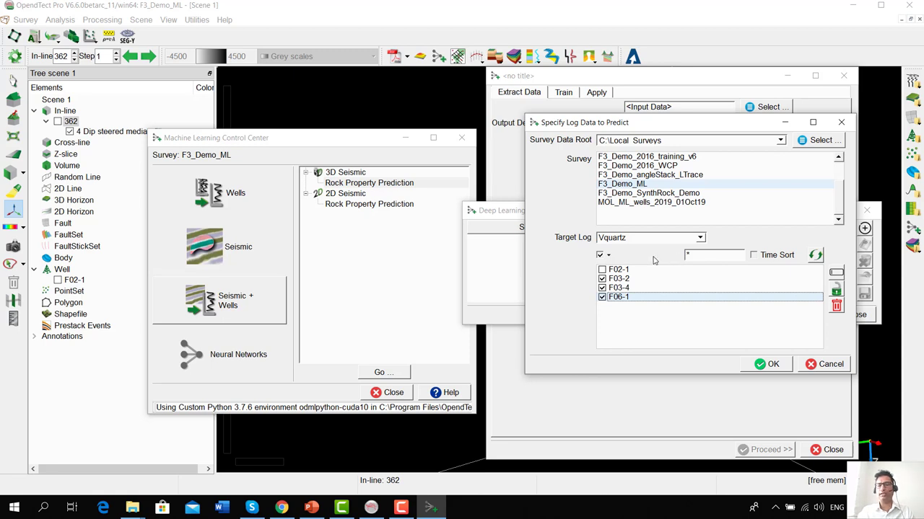
left_click(769, 365)
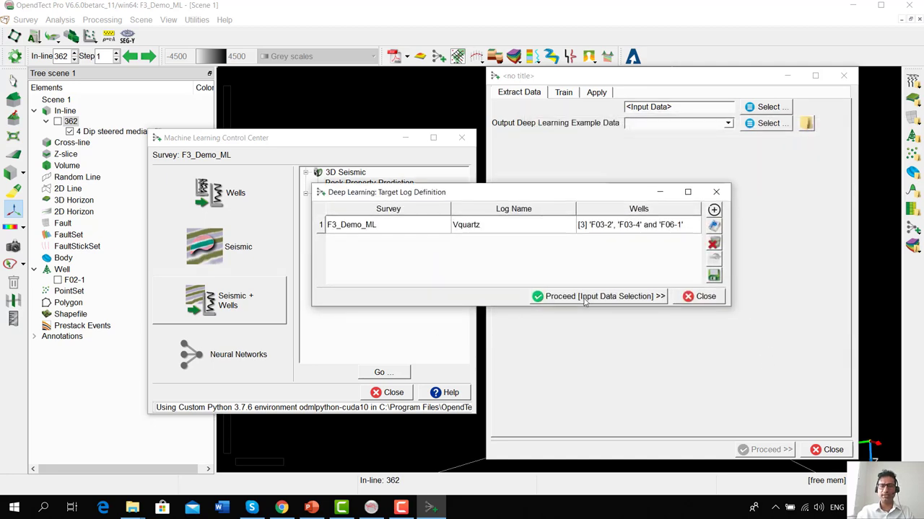
- Proceed to input data selection and choose the 3D volumes seismic_18deg, seismic_28deg and seismic_8deg as prediction inputs
left_click(584, 303)
left_click_drag(559, 170, 664, 86)
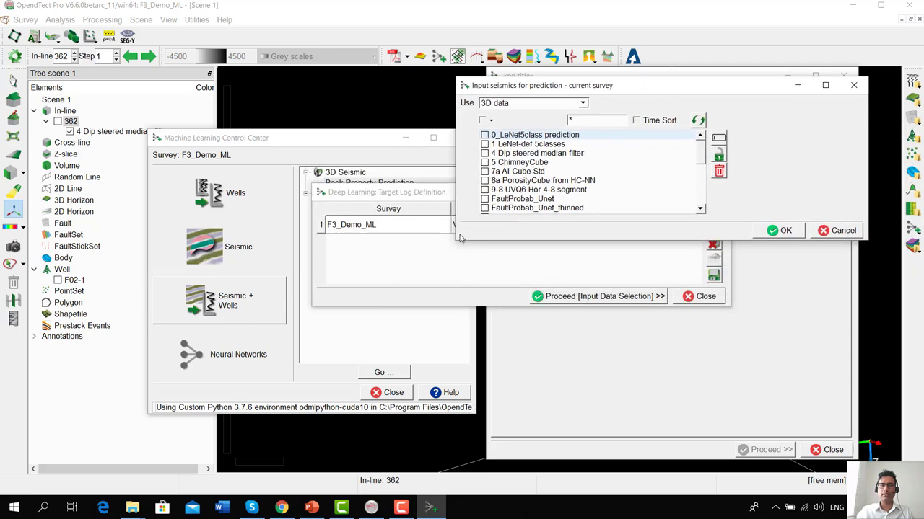
left_click_drag(455, 243, 428, 292)
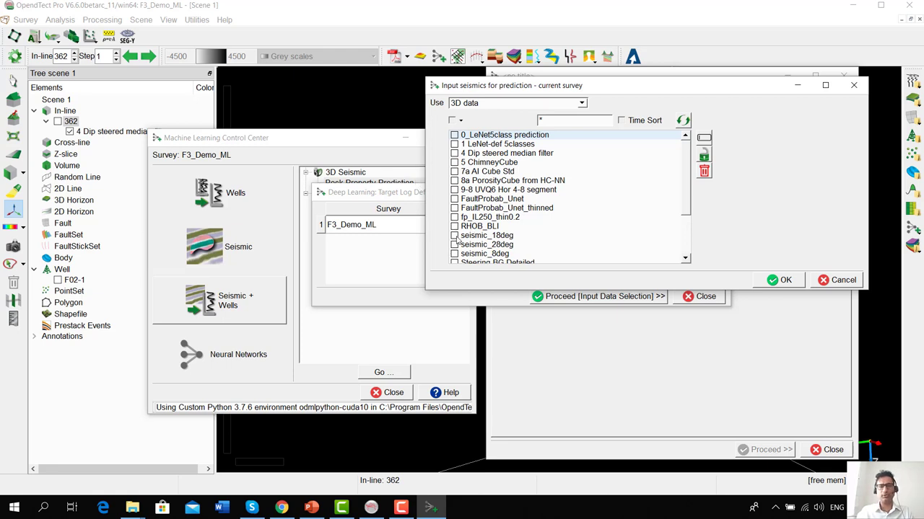
left_click(455, 237)
scroll(458, 240, "down", 1)
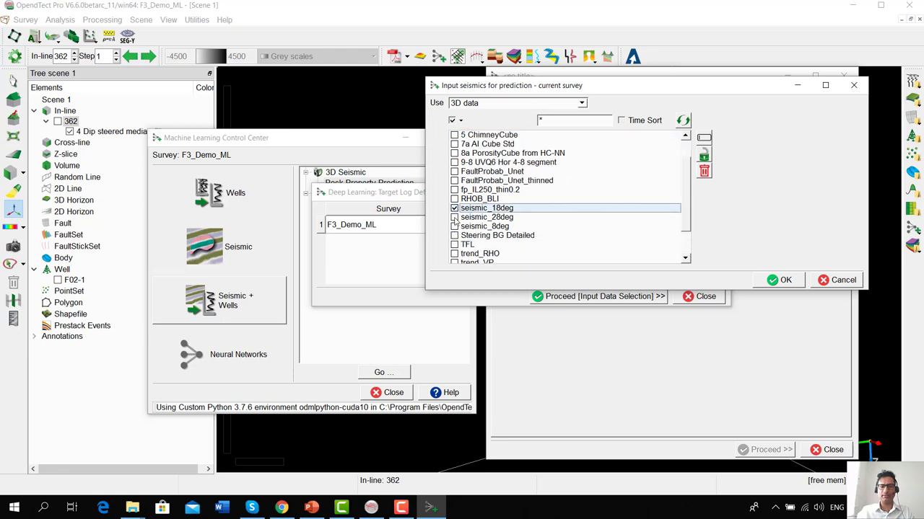
left_click(454, 217)
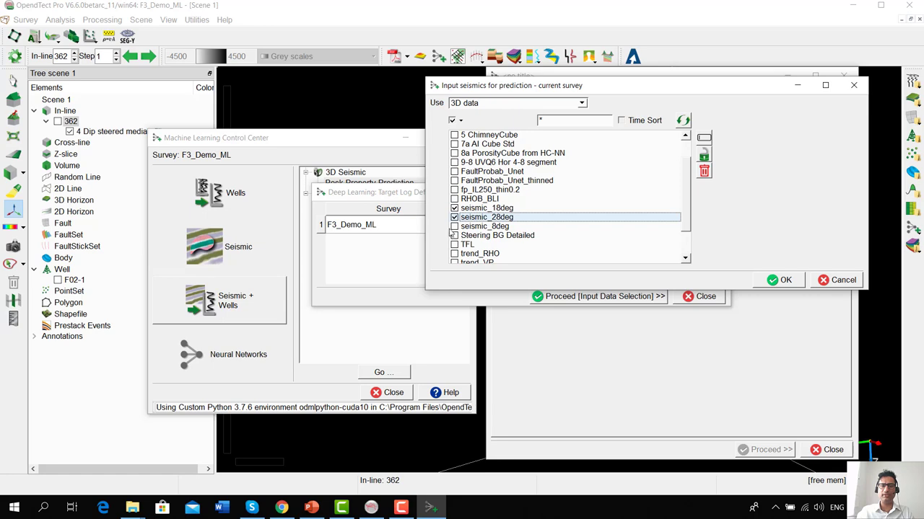
left_click(455, 226)
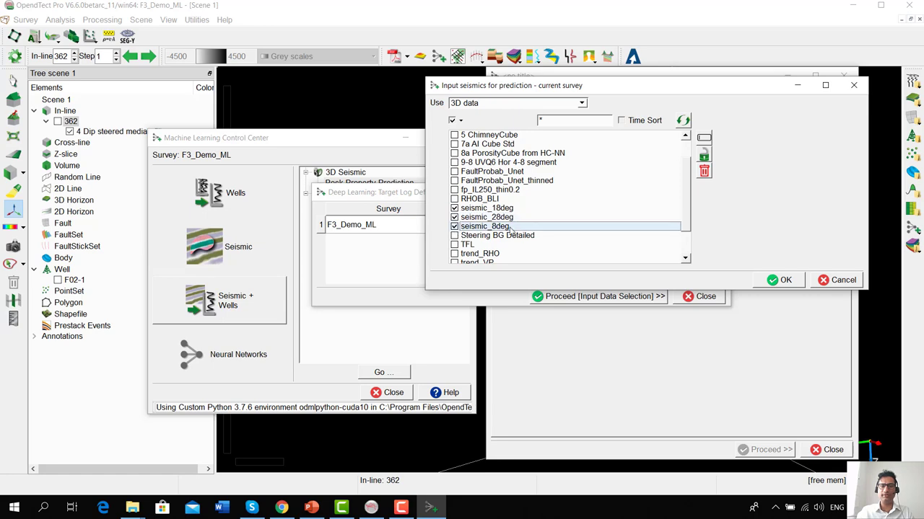
left_click(784, 282)
left_click(635, 297)
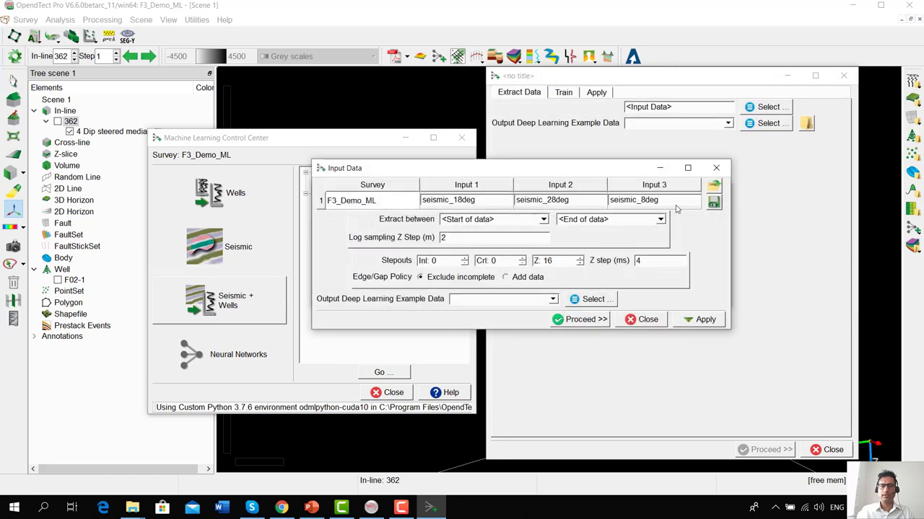
- Examine the log sampling Z step and the stepout settings for the three angle-stack inputs
left_click_drag(609, 171, 696, 122)
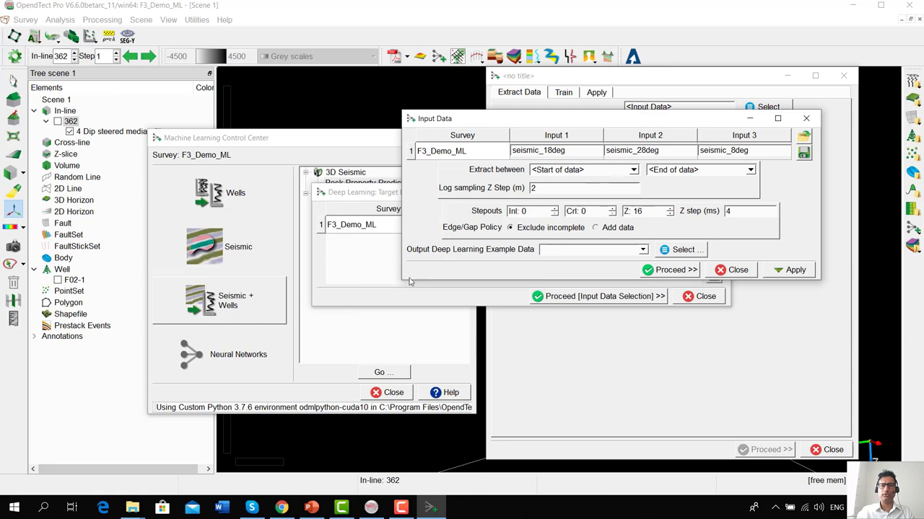
left_click_drag(403, 282, 350, 302)
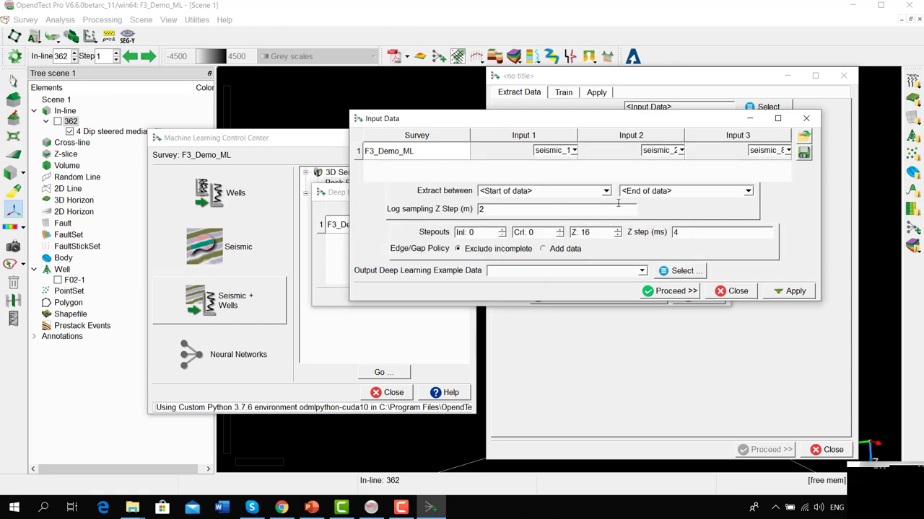
left_click_drag(562, 124, 554, 118)
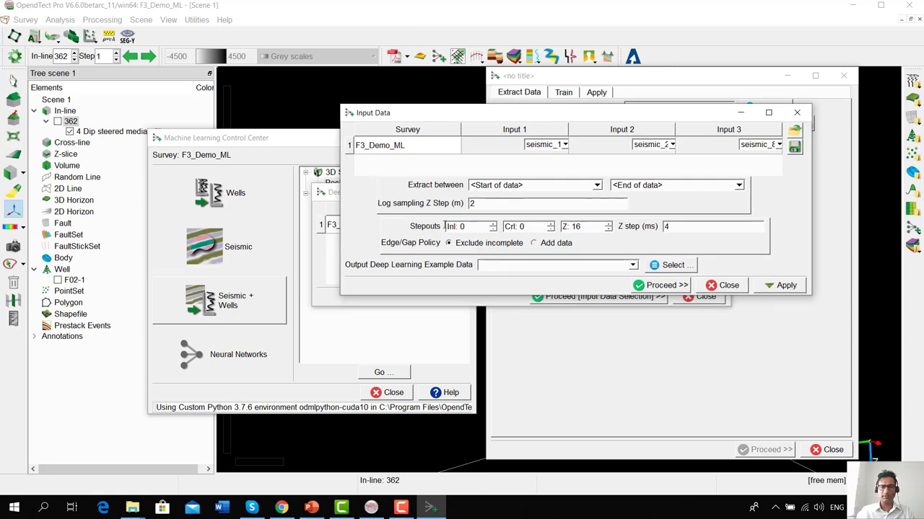
left_click_drag(379, 204, 440, 205)
left_click(444, 208)
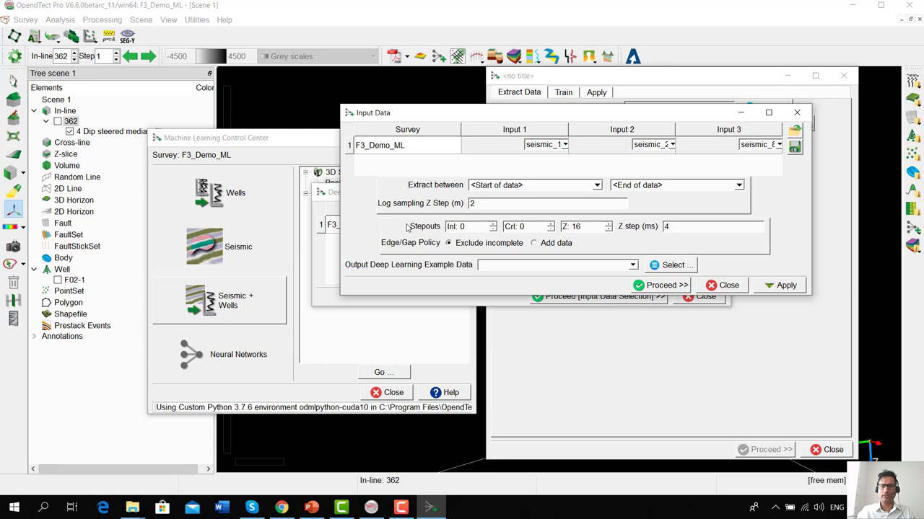
left_click(593, 226)
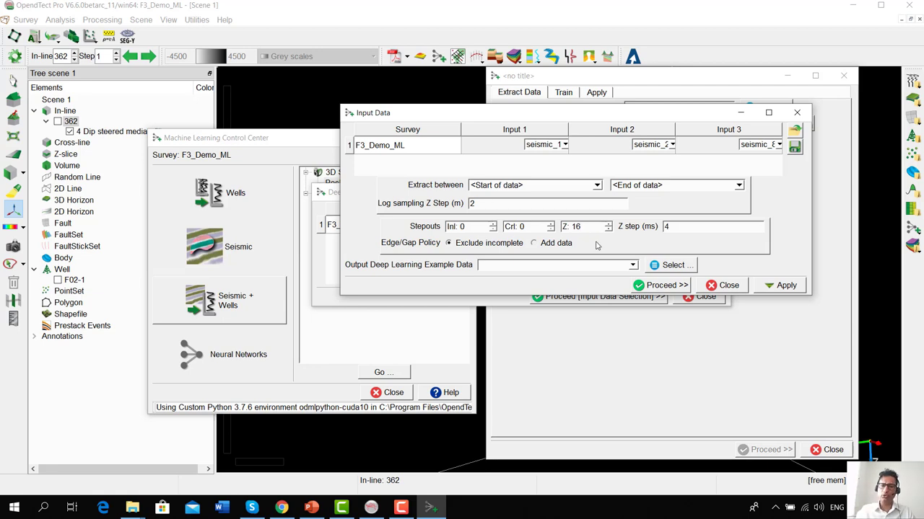
left_click_drag(603, 225, 575, 227)
left_click(605, 227)
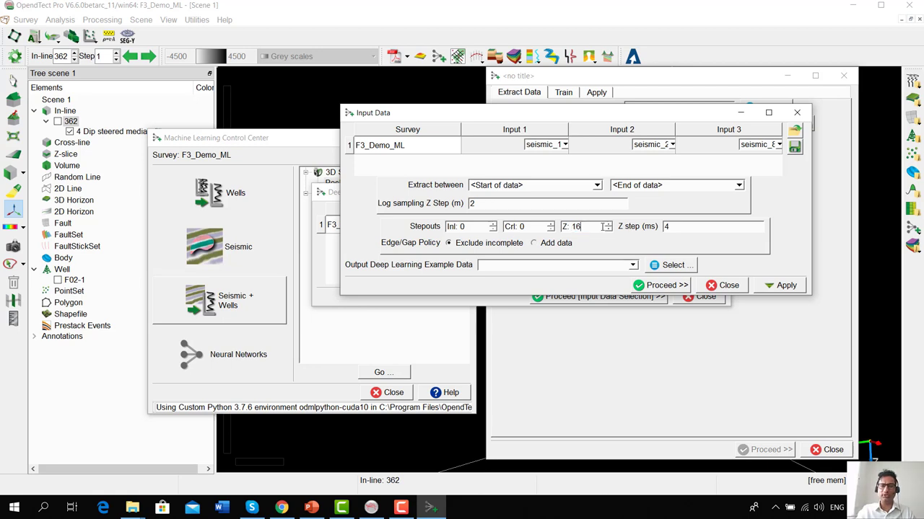
- Name the output example data Vquartz_from_3anglestacks and extract the training examples
left_click_drag(608, 114, 633, 83)
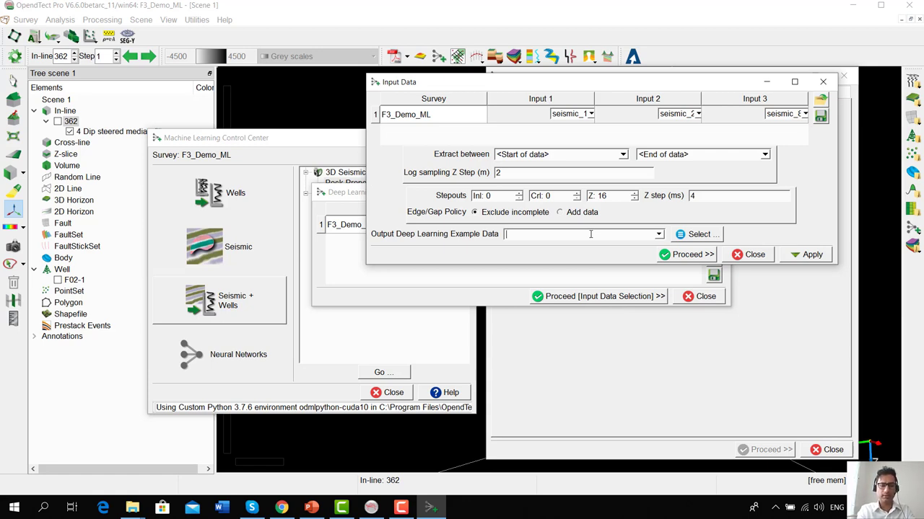
type("uartz from 3anglestacks")
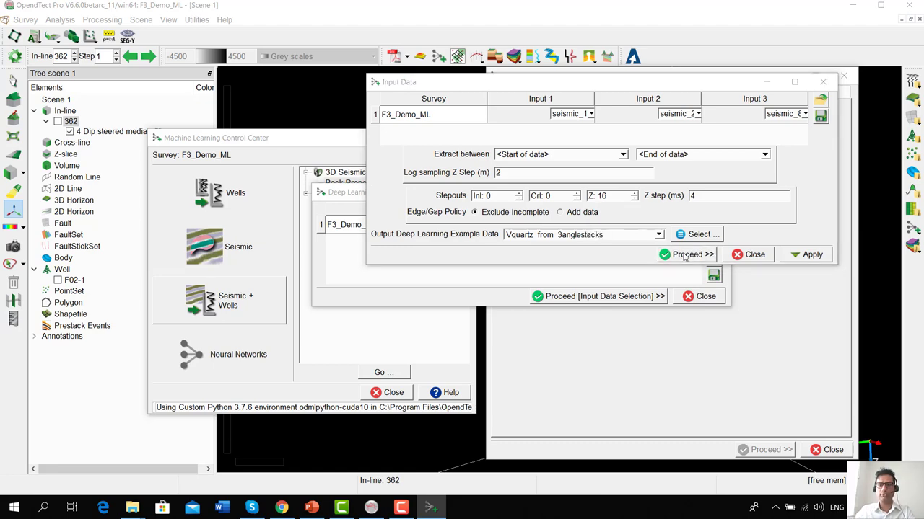
left_click(685, 255)
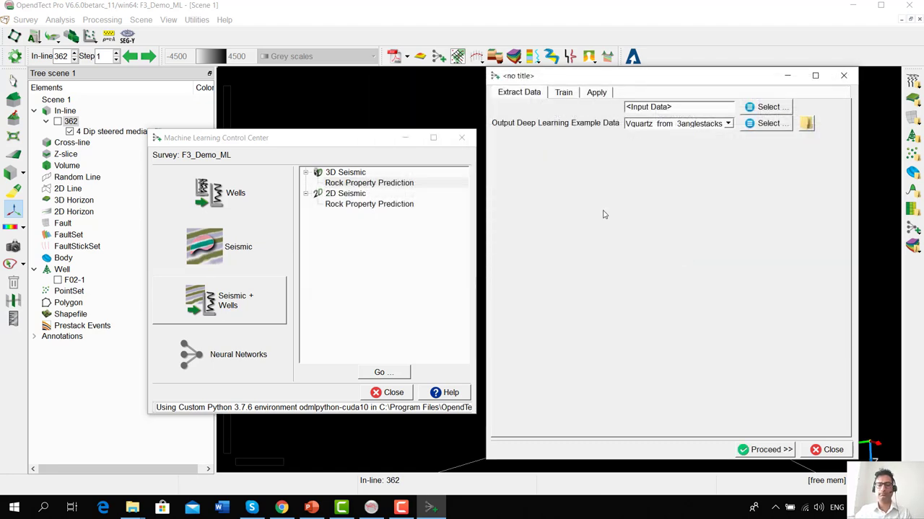
- Go to the training stage, use Scikit-learn as the machine learning platform, and review the Random Forests model parameters
left_click(560, 94)
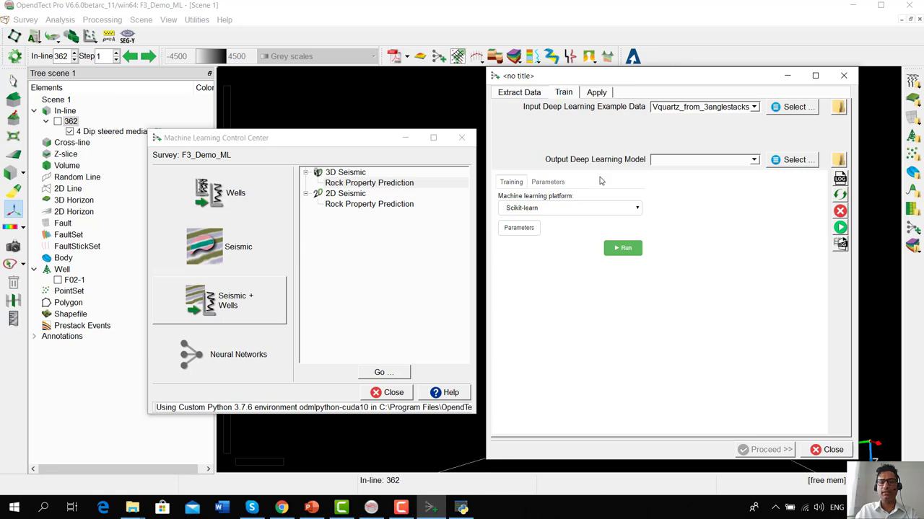
left_click(547, 209)
left_click(550, 229)
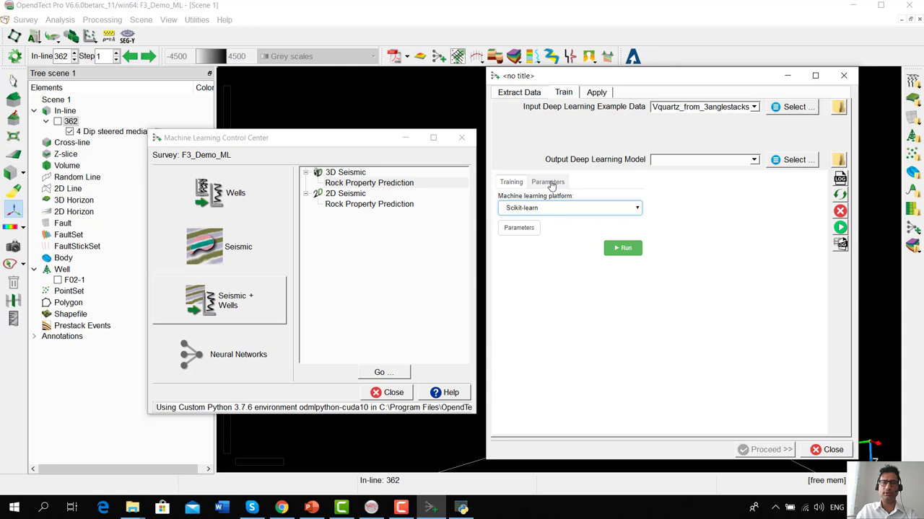
left_click(549, 183)
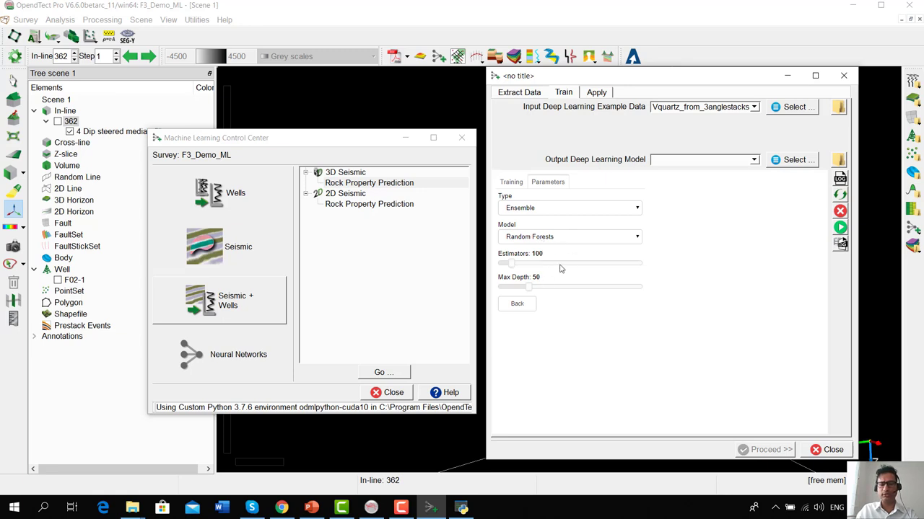
left_click(511, 183)
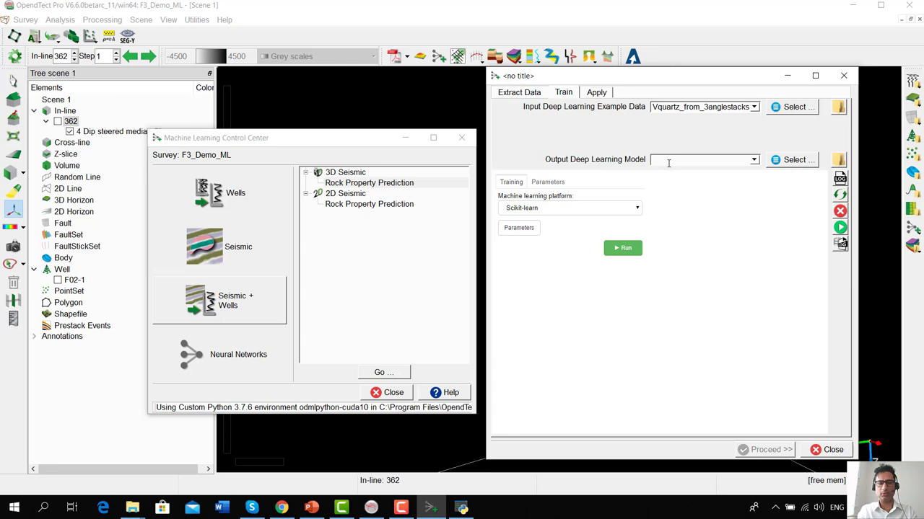
- Name the output model RandomForest_Vquartz_from_3angle-stacks and run the training
left_click(668, 162)
type("RandomForest")
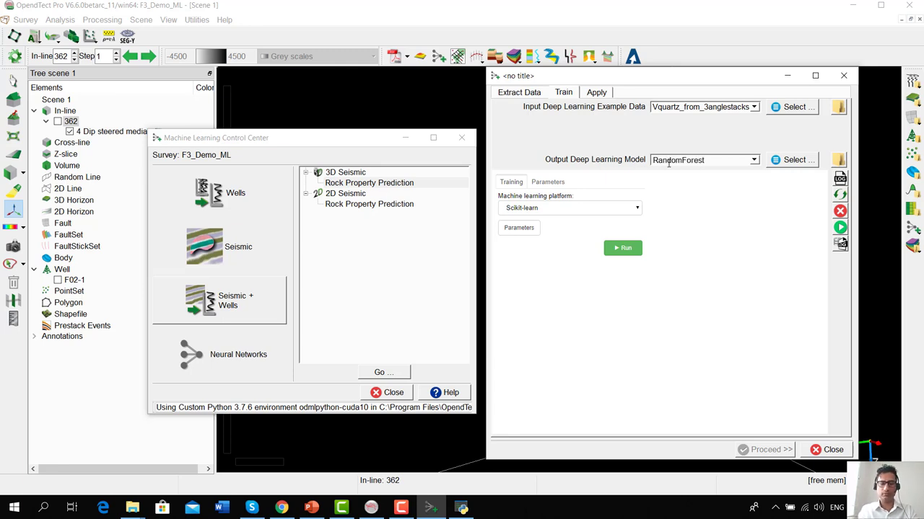
type(" Vquartzs")
type("from_3an")
type("gle-stacks")
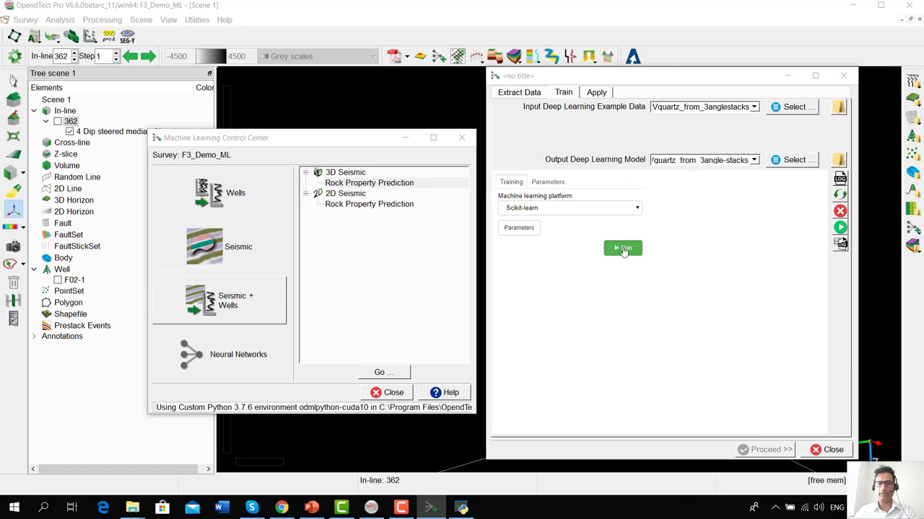
left_click(624, 250)
- Follow the training log until the run ends, and close the log
left_click_drag(577, 137, 237, 93)
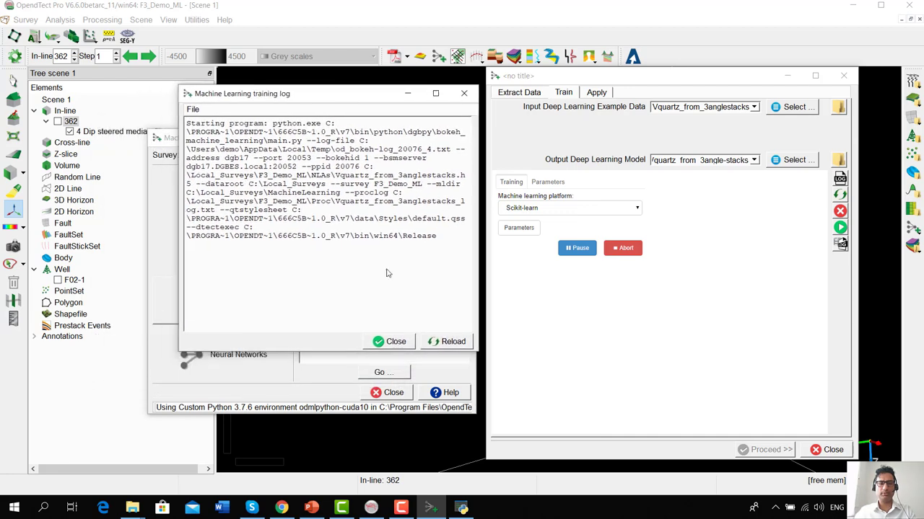
left_click_drag(478, 352, 558, 383)
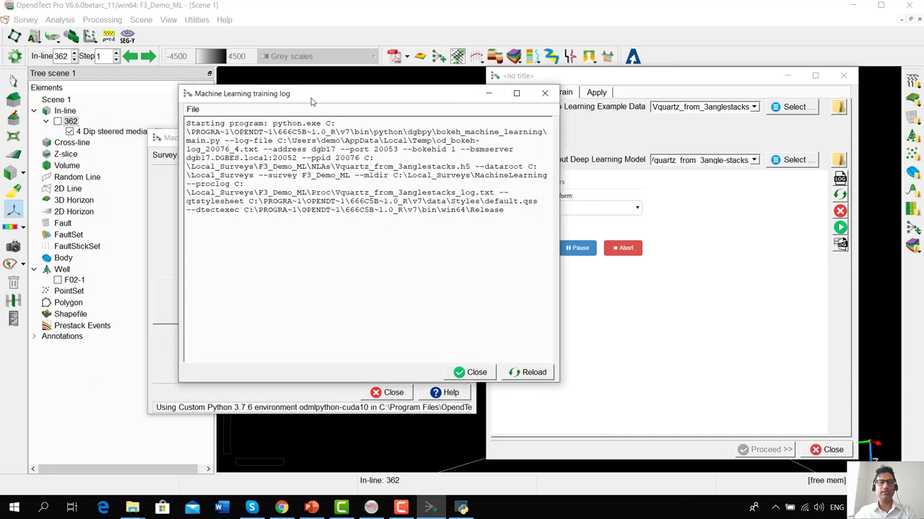
left_click_drag(341, 103, 320, 105)
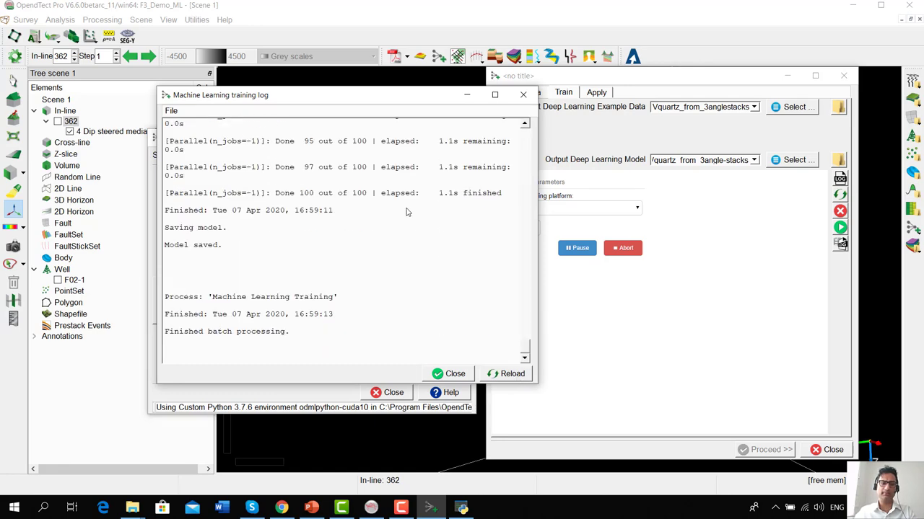
left_click_drag(384, 97, 306, 66)
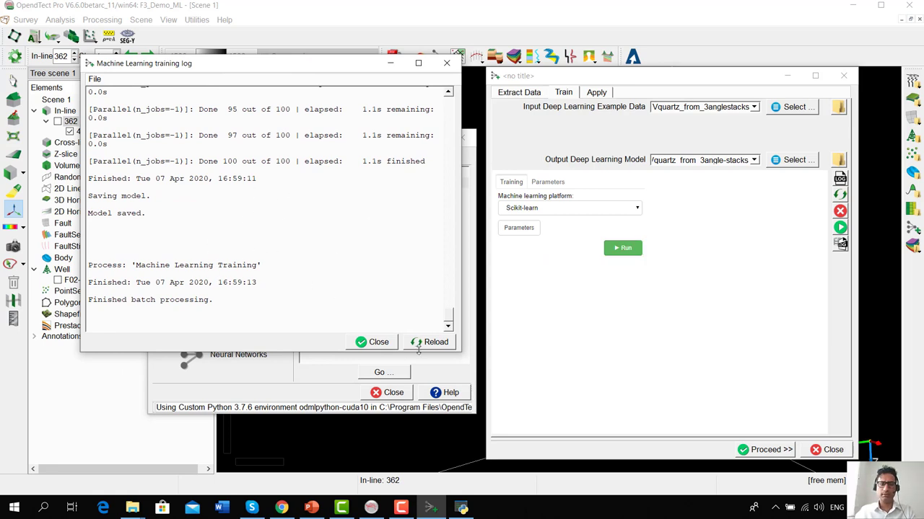
left_click(388, 345)
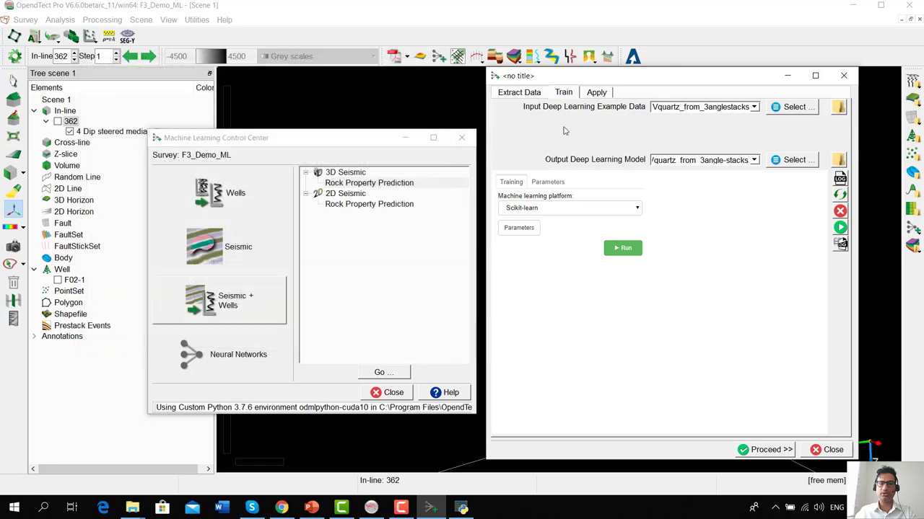
- Go to the apply stage and open the application settings for the RandomForest_Vquartz_from_3angle-stacks model
left_click(598, 93)
left_click_drag(646, 77, 642, 68)
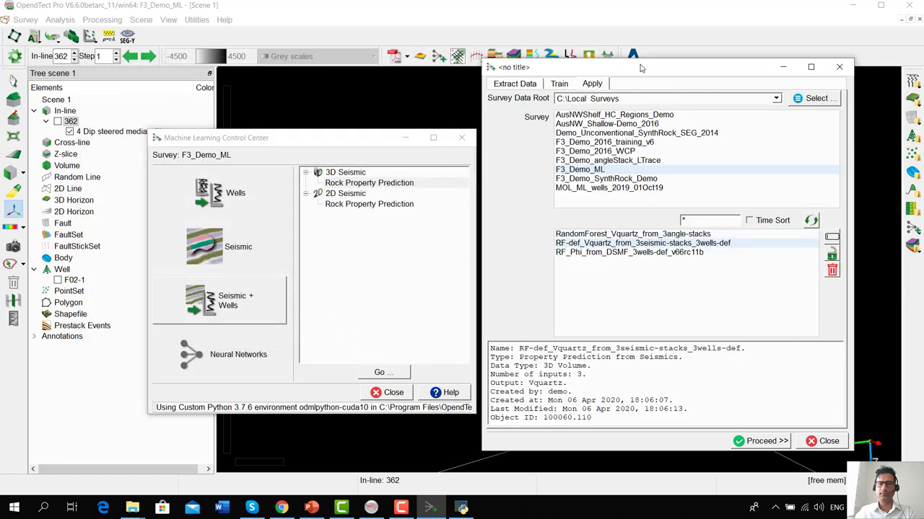
left_click(611, 236)
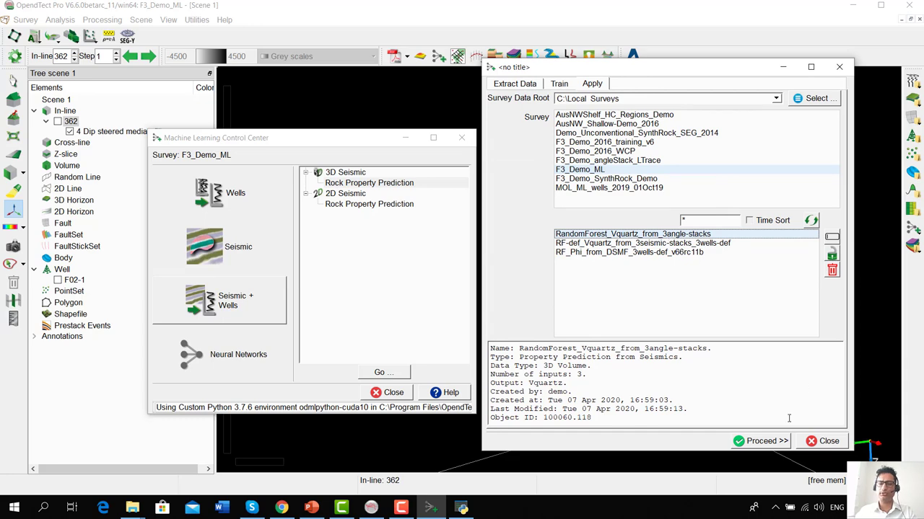
left_click(766, 442)
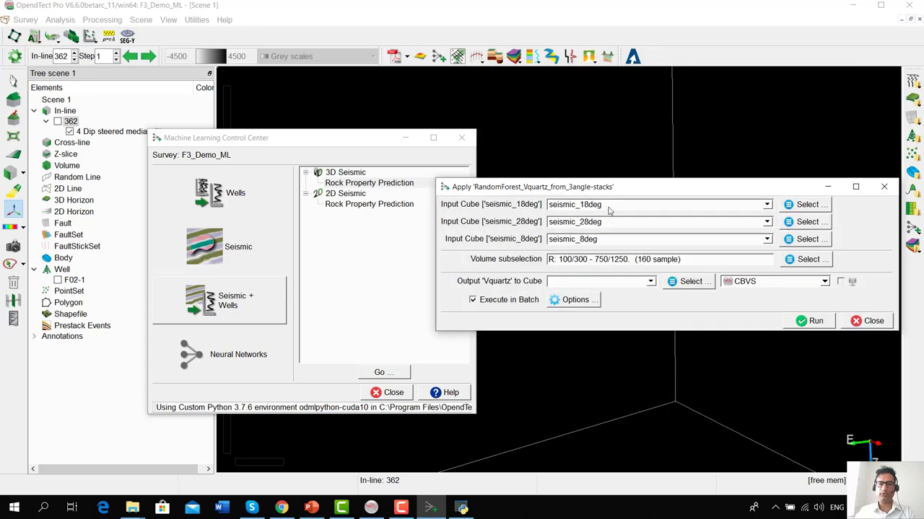
mouse_move(372, 142)
left_mouse_down()
mouse_move(237, 140)
mouse_move(364, 135)
left_mouse_up()
mouse_move(527, 187)
left_mouse_down()
mouse_move(513, 184)
mouse_move(535, 178)
left_mouse_up()
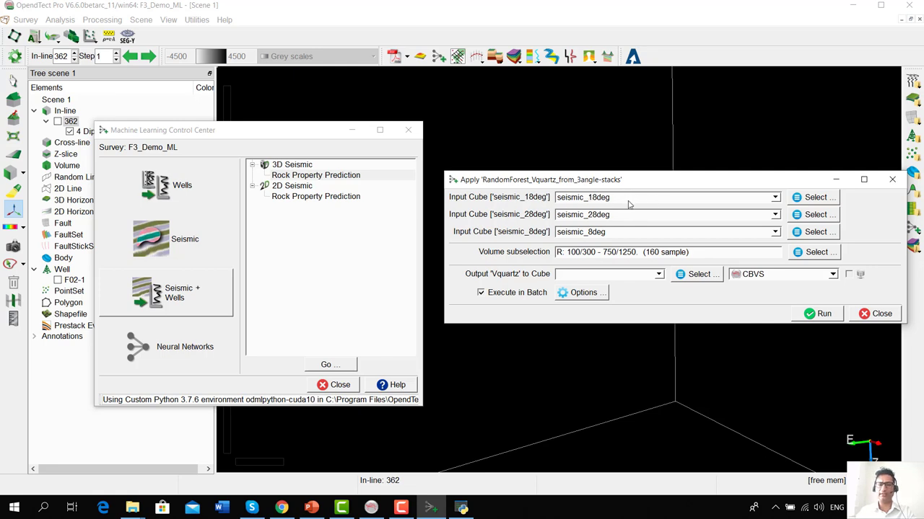
- Restrict the volume subselection to in-line 362 by setting both ends of the inline range to 362
left_click(832, 252)
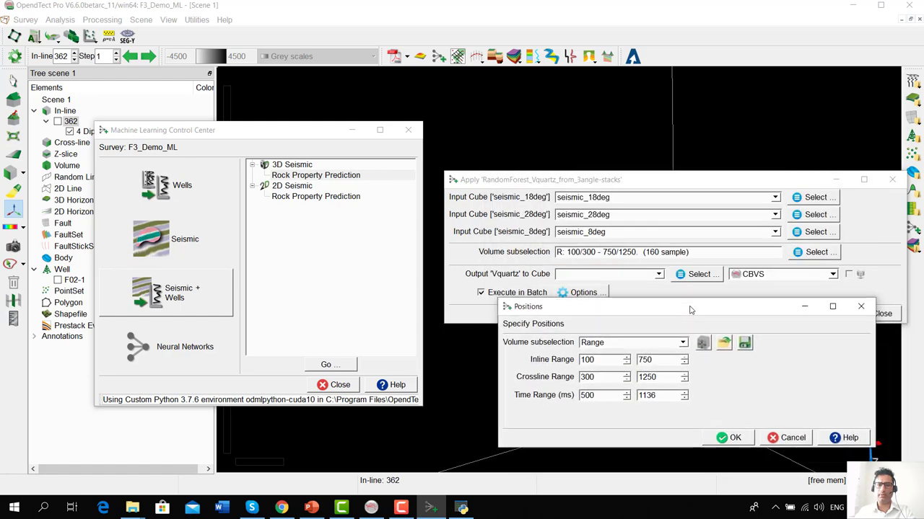
double_click(605, 361)
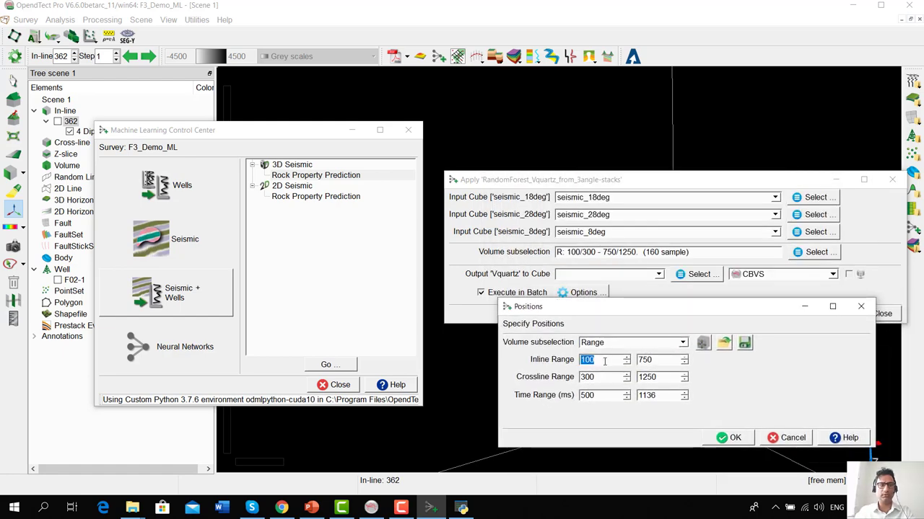
type("362")
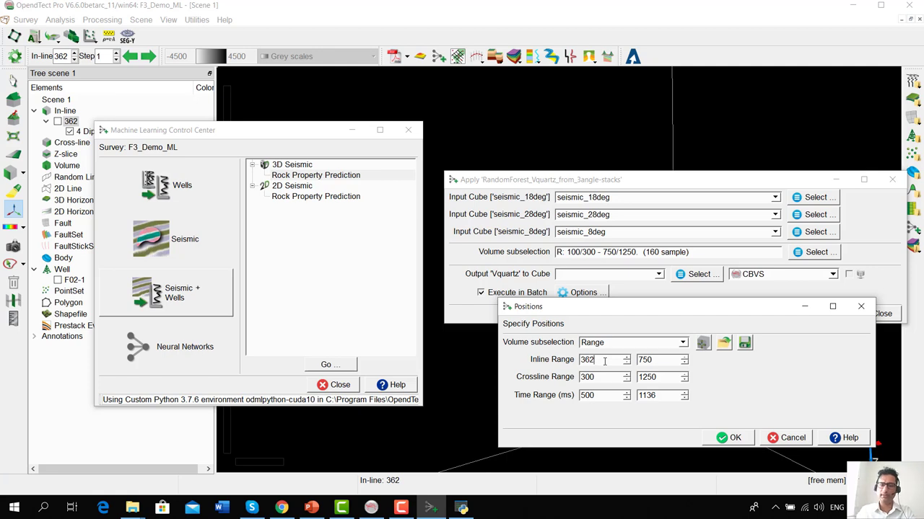
double_click(674, 361)
type("63")
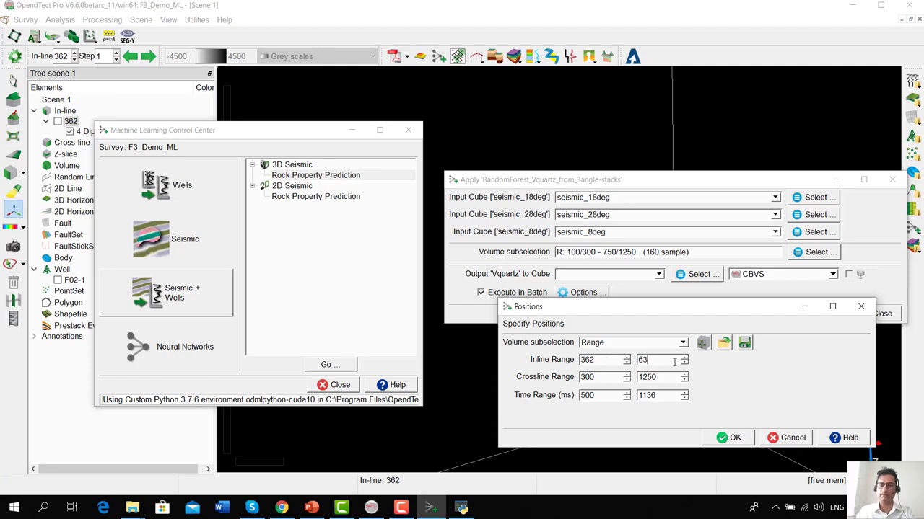
key("BackSpace")
type("362")
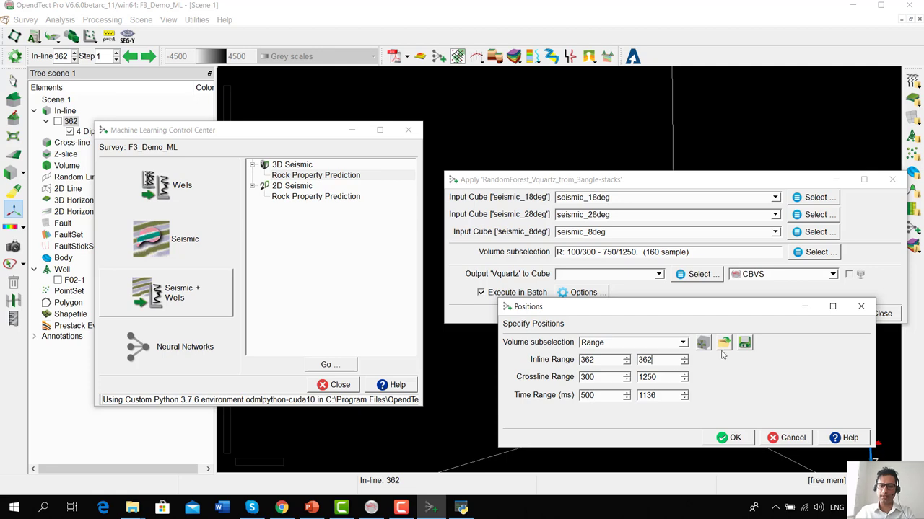
left_click(730, 438)
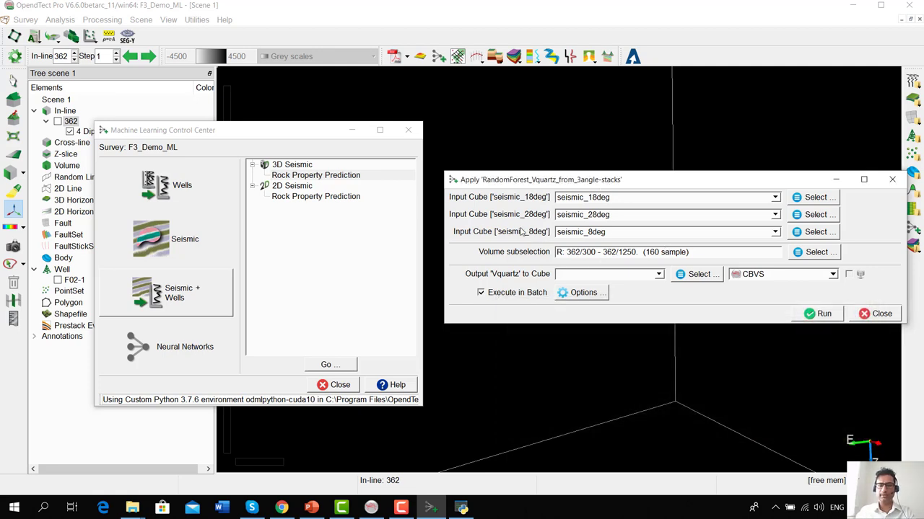
- Name the output Vquartz cube "0 Vquartz from RandomForest"
left_click(586, 278)
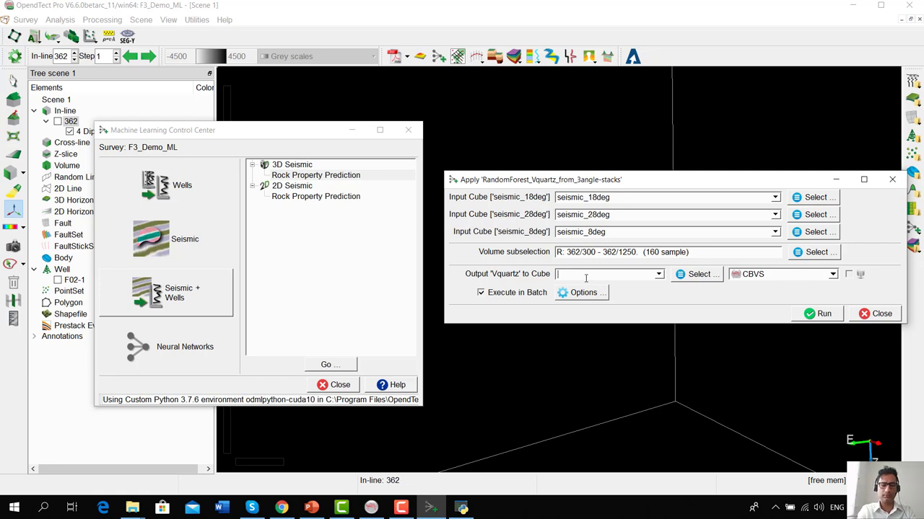
type("0V")
key("BackSpace")
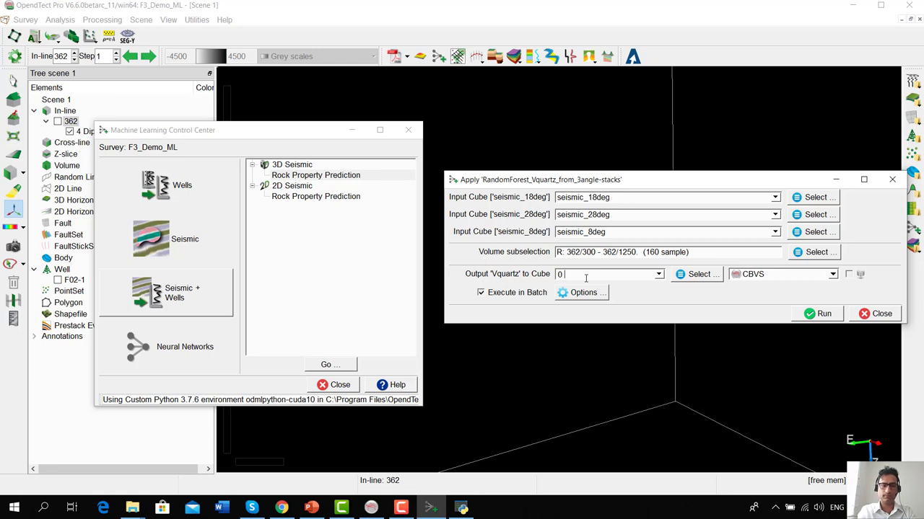
type("Vquar")
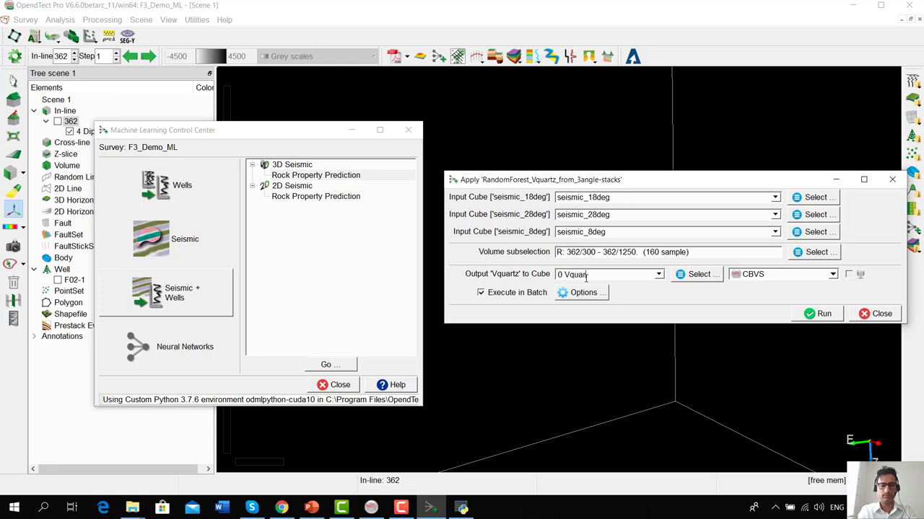
type("tz from ")
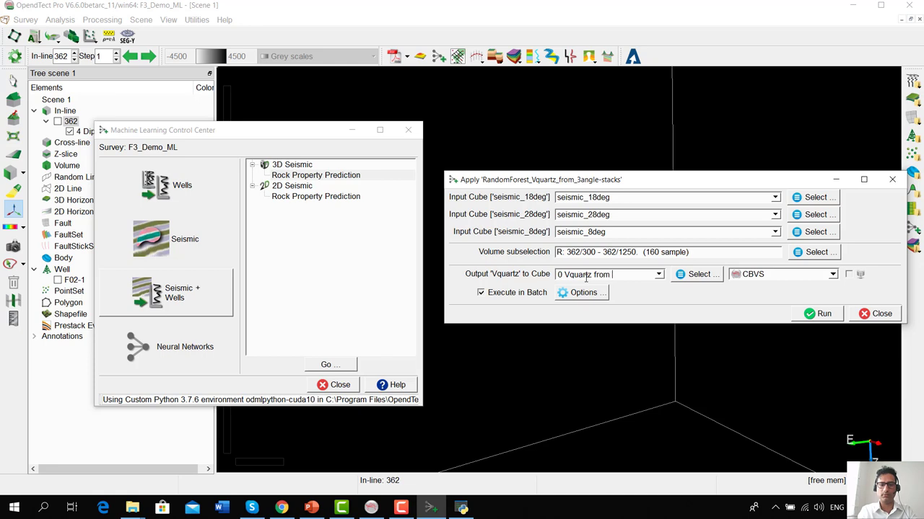
type("RandomForest")
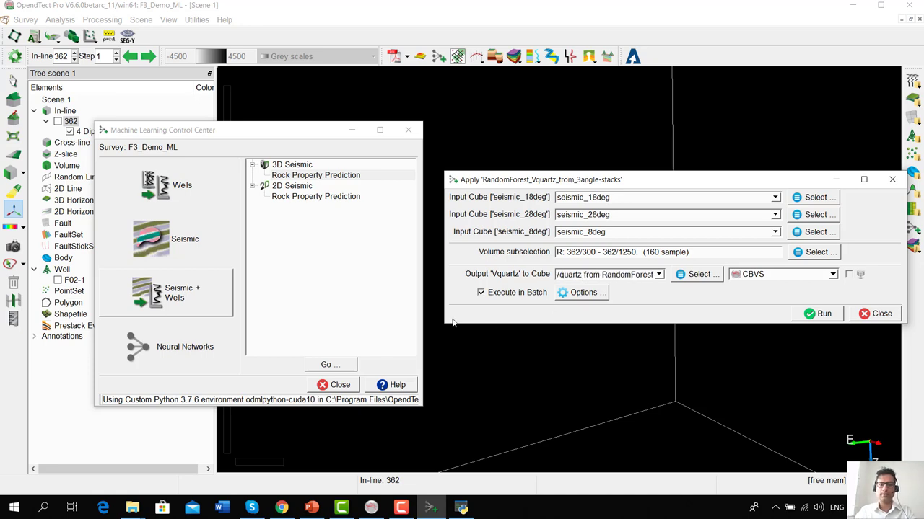
left_click_drag(447, 326, 399, 325)
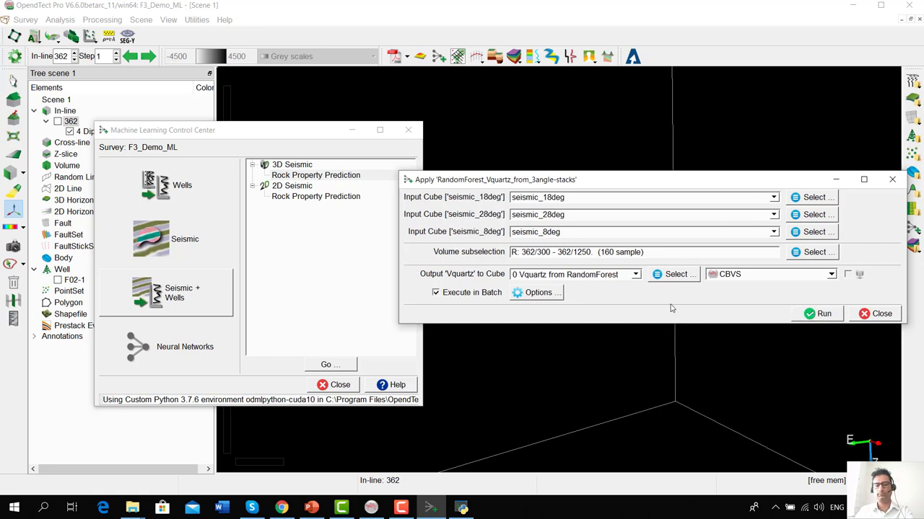
- Run the model application in batch, follow its progress until it ends, and close the progress and apply windows
left_click_drag(499, 153, 639, 73)
left_click_drag(564, 75, 583, 242)
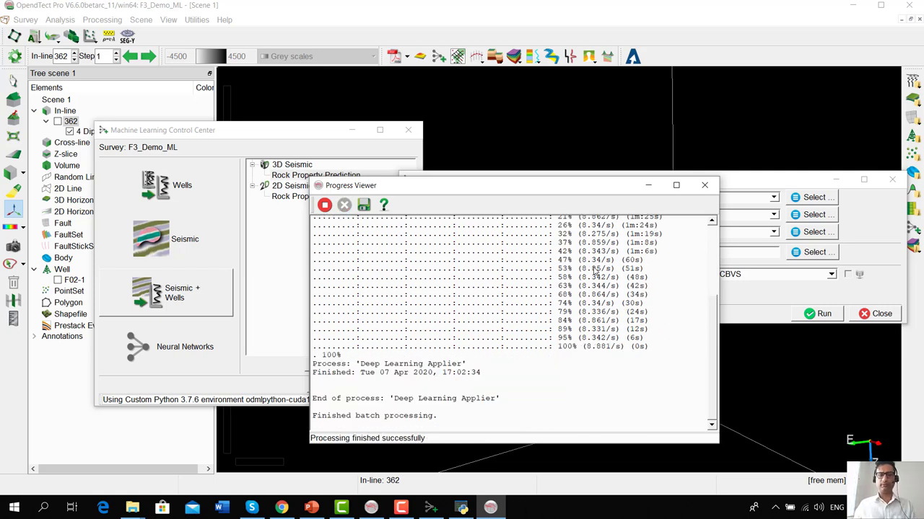
left_click(324, 206)
left_click(874, 313)
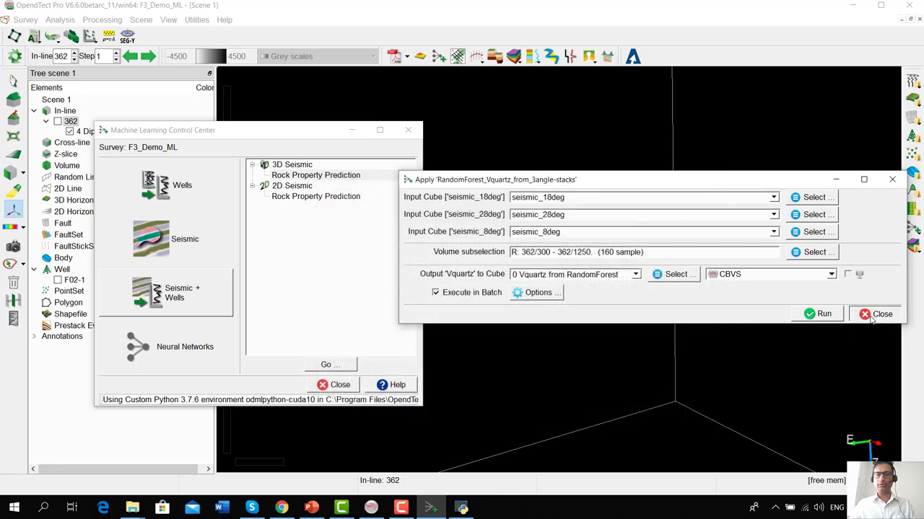
- Display in-line 362 and well F02-1 in the scene
left_click(57, 121)
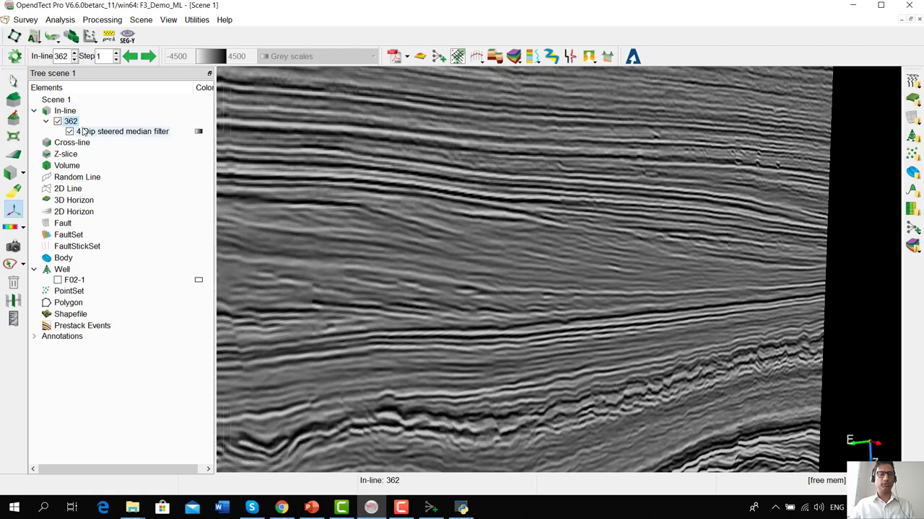
left_click(58, 280)
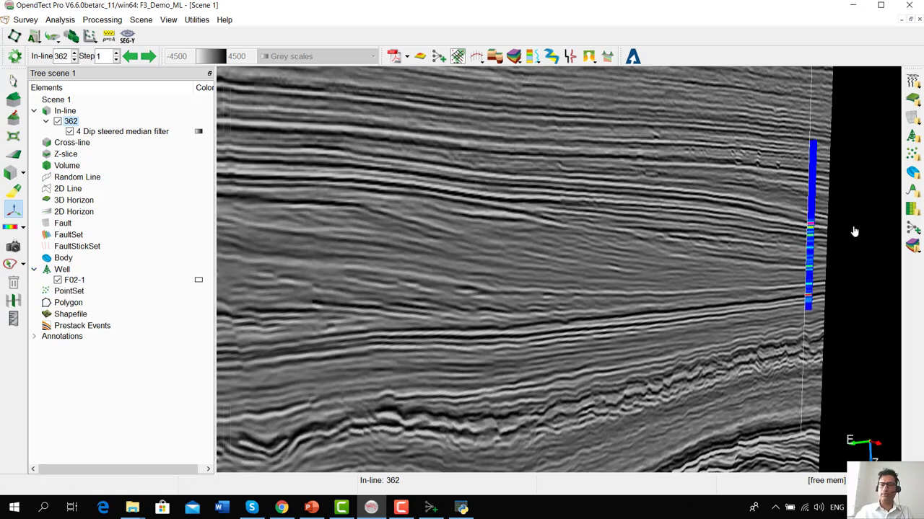
scroll(814, 246, "up", 2)
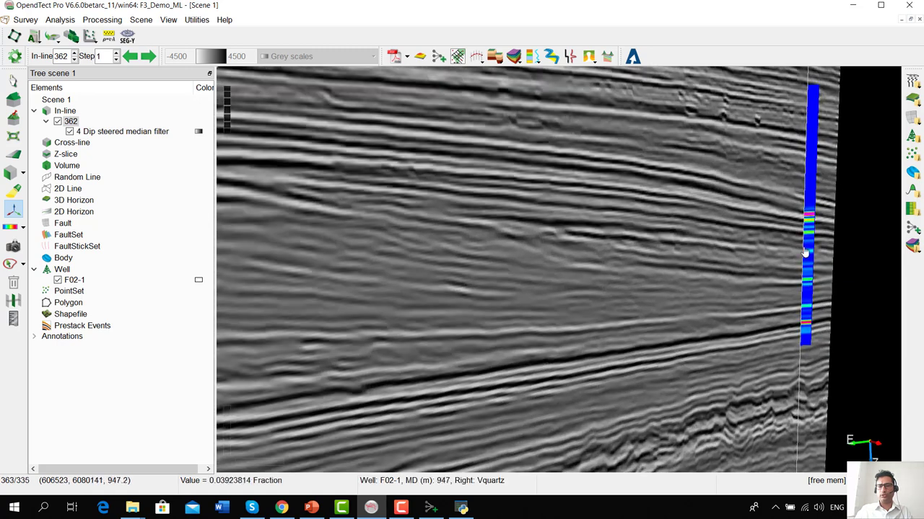
- Add the stored cube "0 Vquartz from RandomForest" as a new attribute on in-line 362, accepting the default color settings
right_click(79, 122)
mouse_move(117, 128)
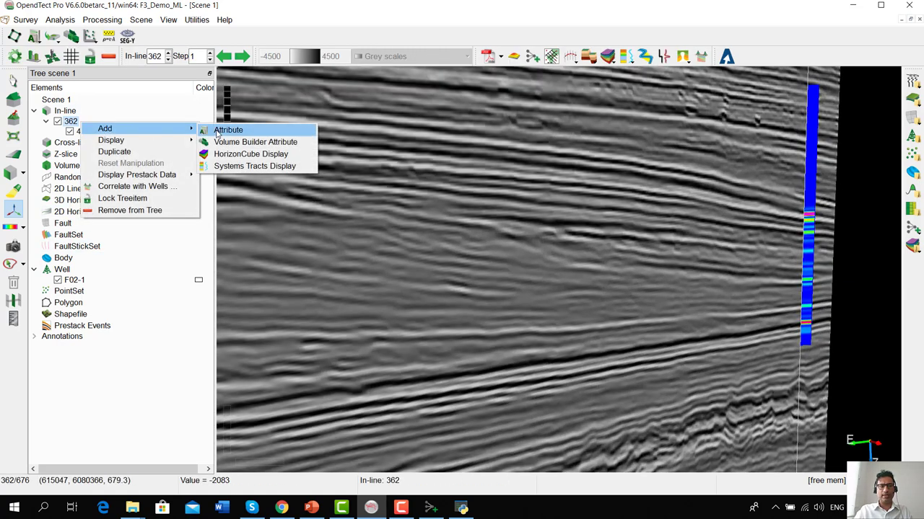
left_click(220, 129)
scroll(459, 257, "up", 2)
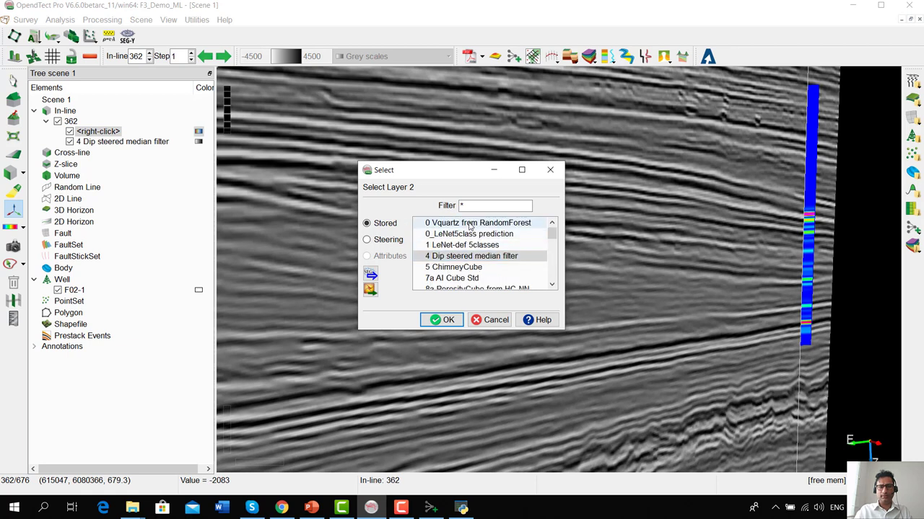
left_click(474, 226)
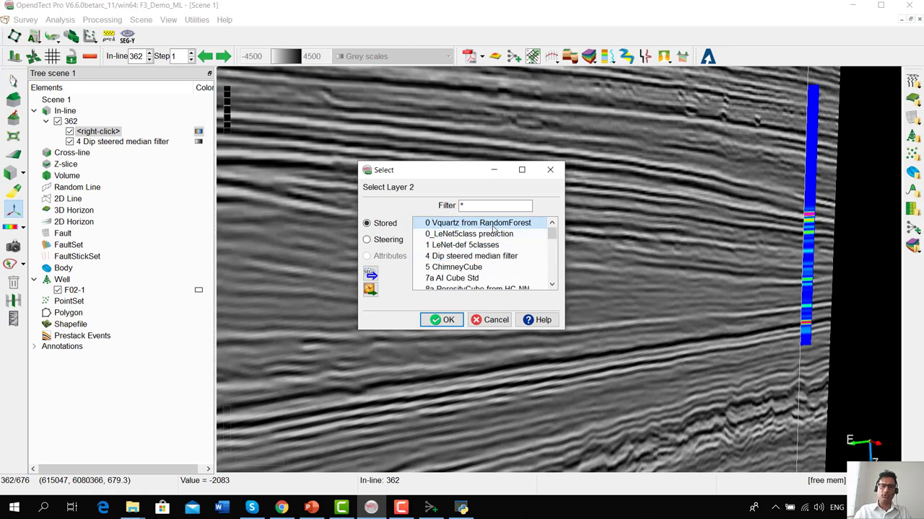
left_click(454, 321)
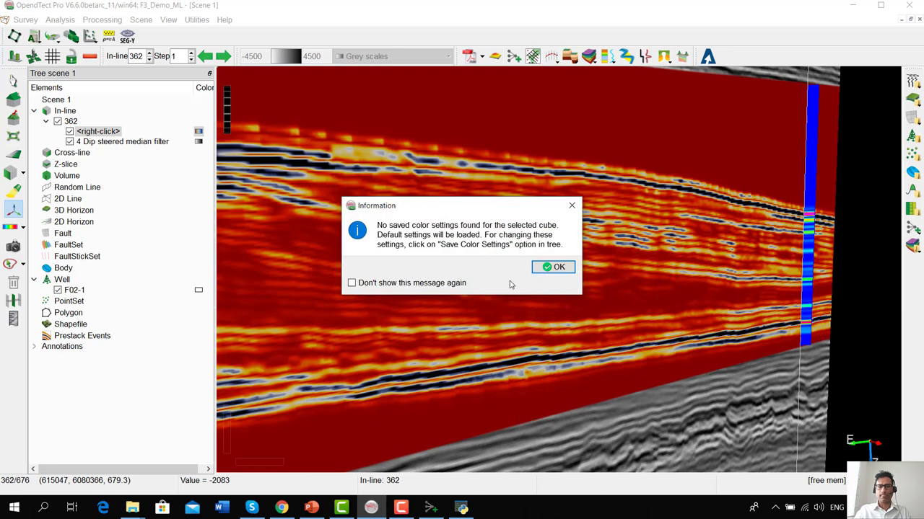
left_click(550, 267)
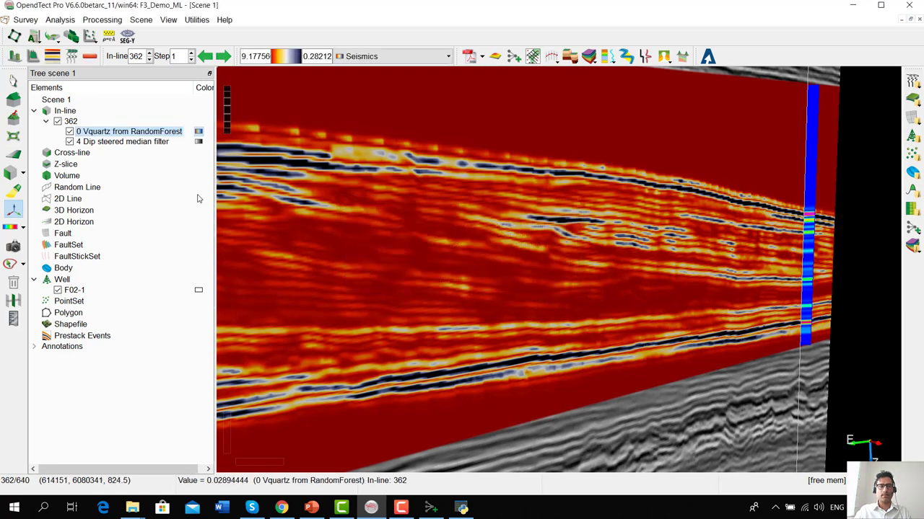
- Give the Vquartz prediction the Rainbow color table with a range of 0 to 0.5, and compare it with well F02-1
left_click(380, 58)
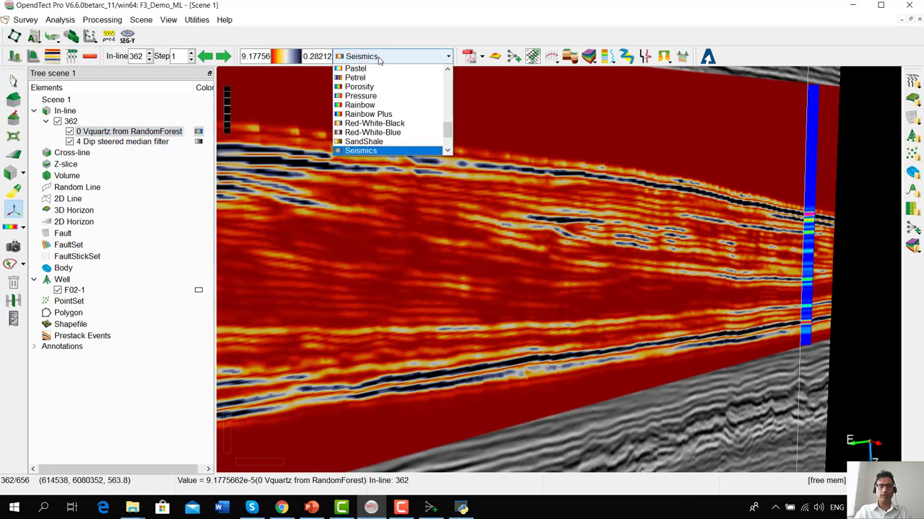
left_click(373, 106)
double_click(261, 56)
type("0")
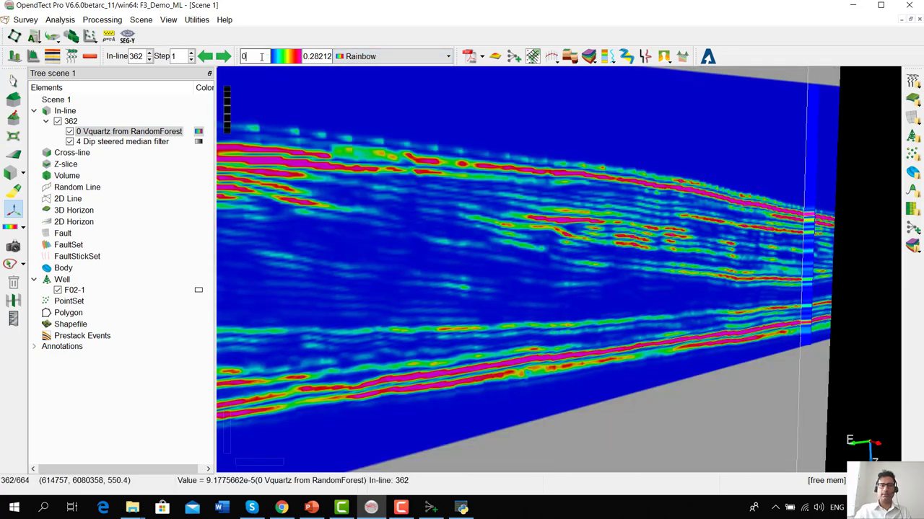
left_click_drag(321, 56, 310, 57)
type("5")
key("Delete")
key("Delete")
key("Delete")
key("Return")
left_click_drag(789, 251, 611, 279)
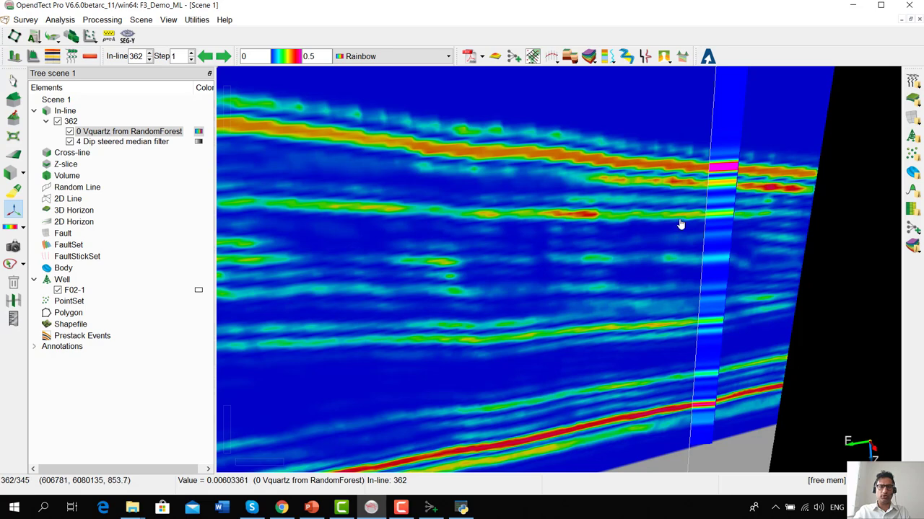
left_click_drag(659, 149, 638, 138)
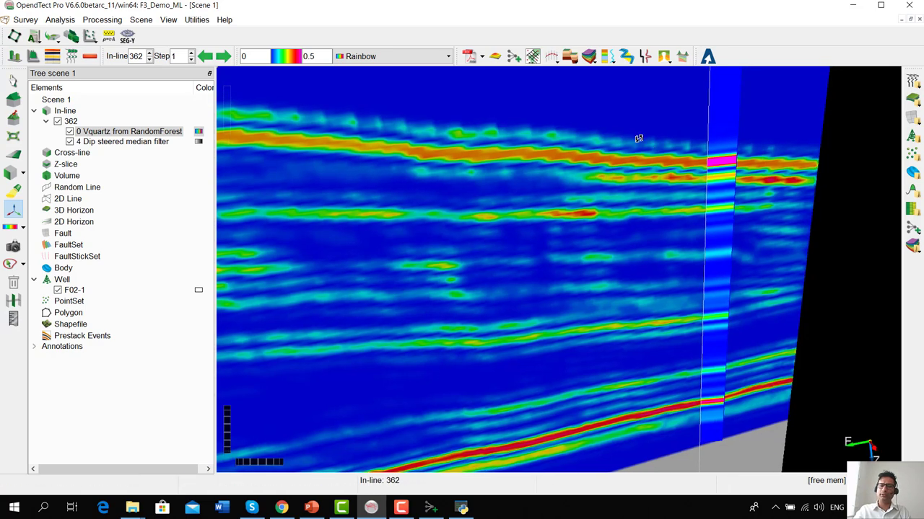